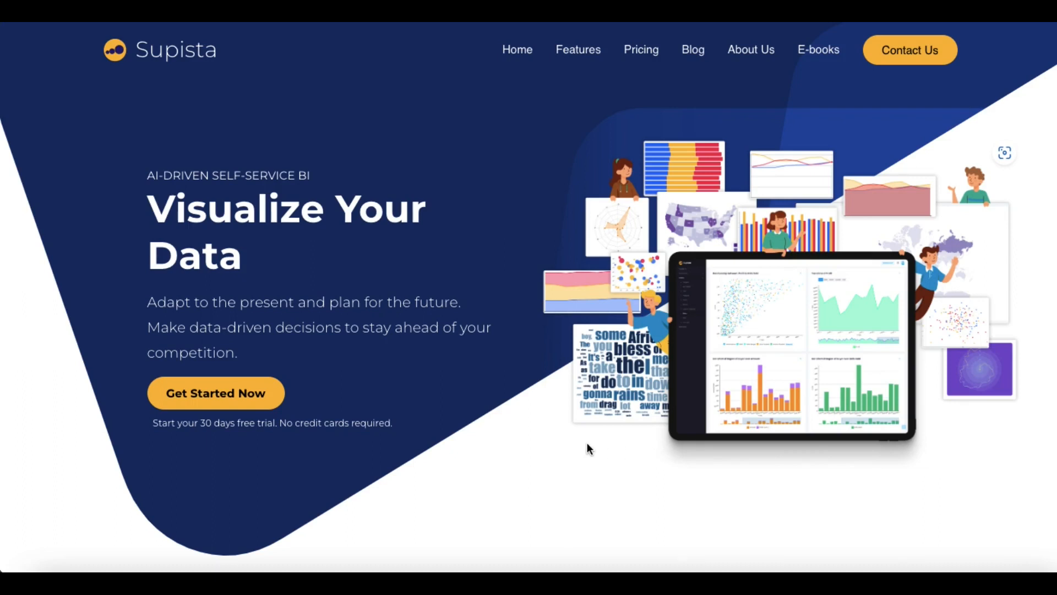
# Sign in to the Urban Trendz Supista workspace with the saved credentials
pyautogui.click(212, 400)
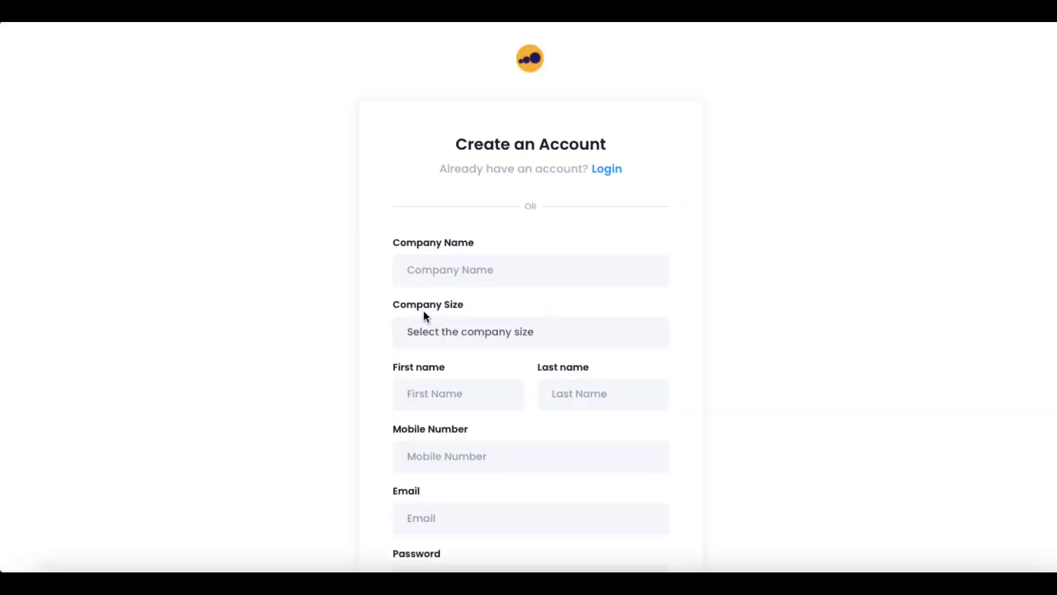
pyautogui.scroll(-5, 425, 311)
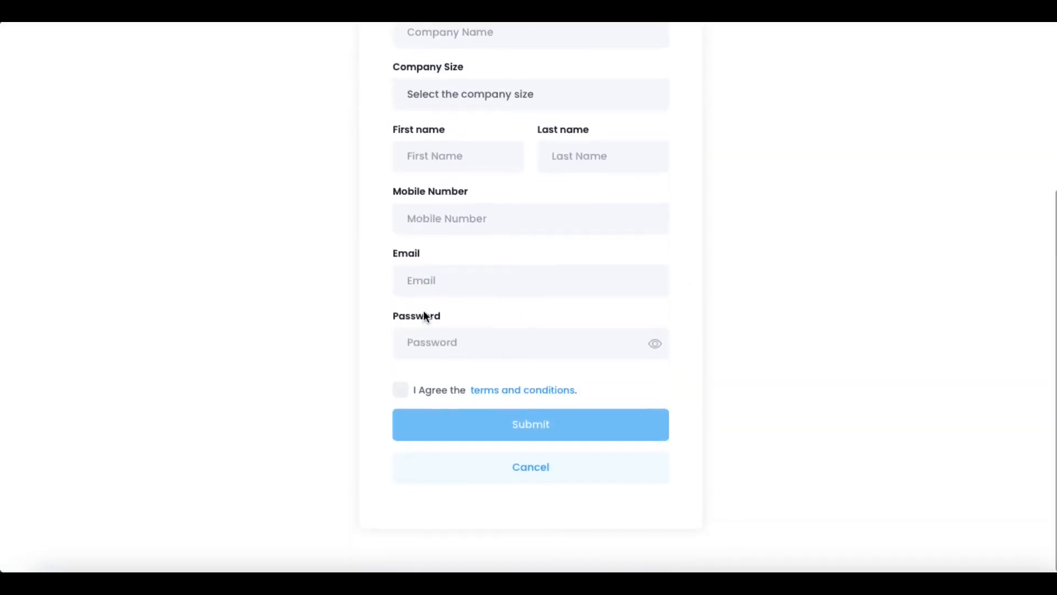
pyautogui.scroll(5, 425, 312)
pyautogui.click(608, 174)
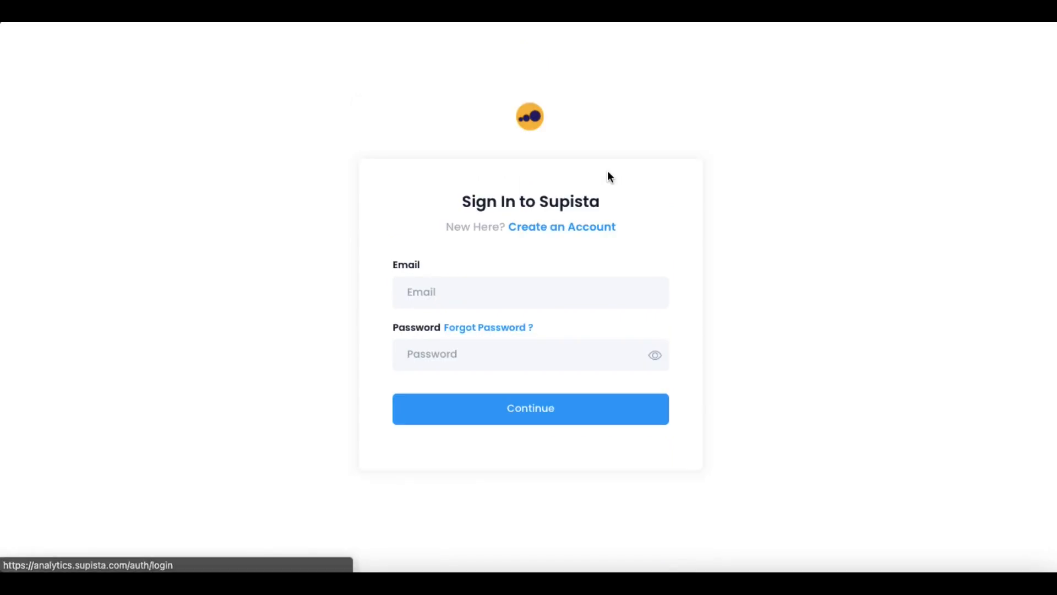
pyautogui.click(476, 410)
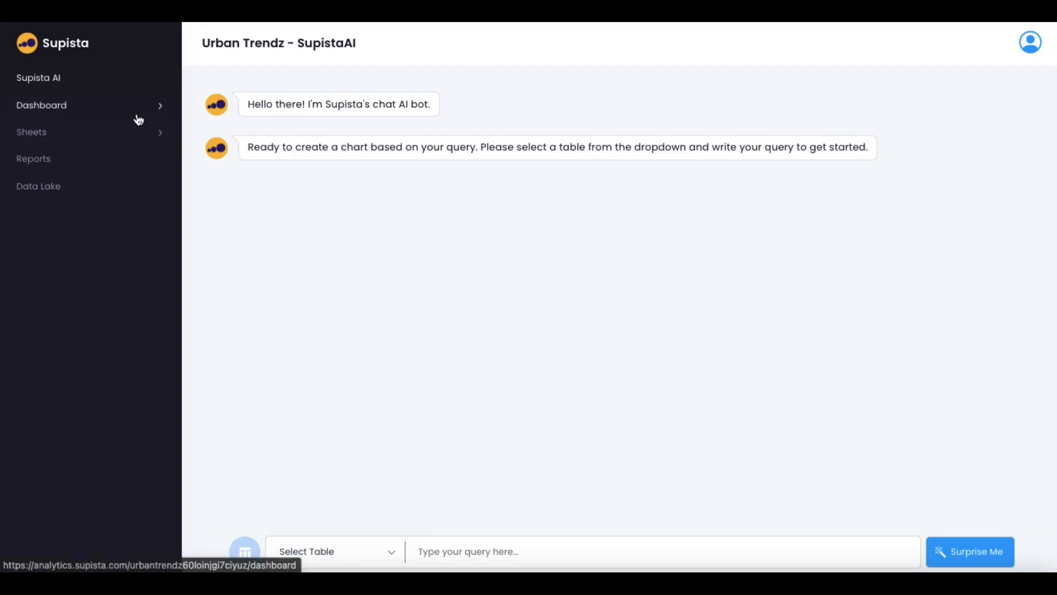
# Open the Orders Dashboard from the dashboards overview and scroll through all its charts
pyautogui.click(64, 108)
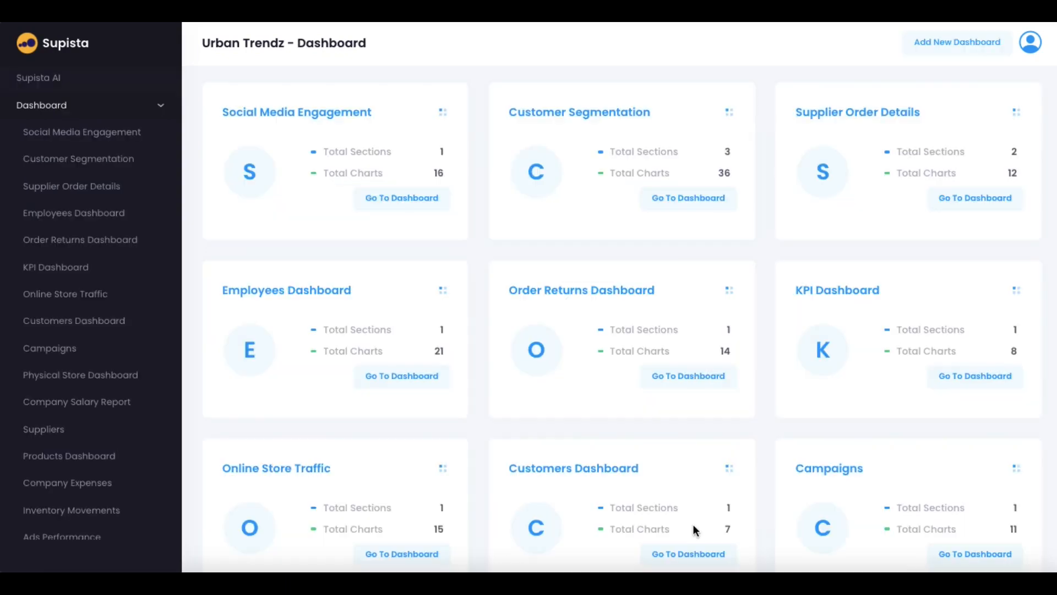
pyautogui.scroll(-10, 545, 556)
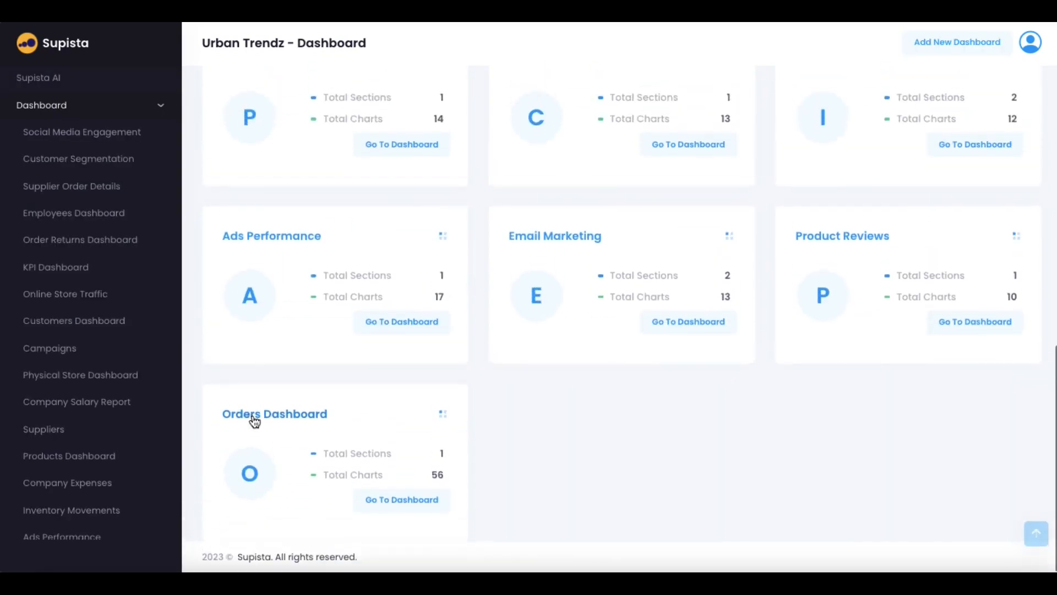
pyautogui.click(255, 418)
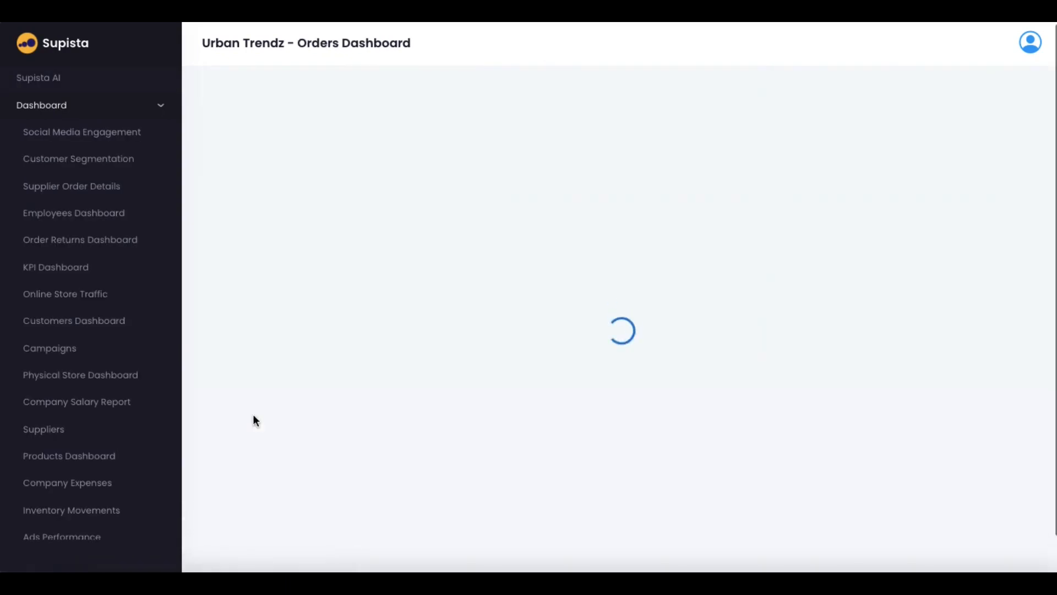
pyautogui.scroll(-1, 428, 278)
pyautogui.scroll(-10, 429, 278)
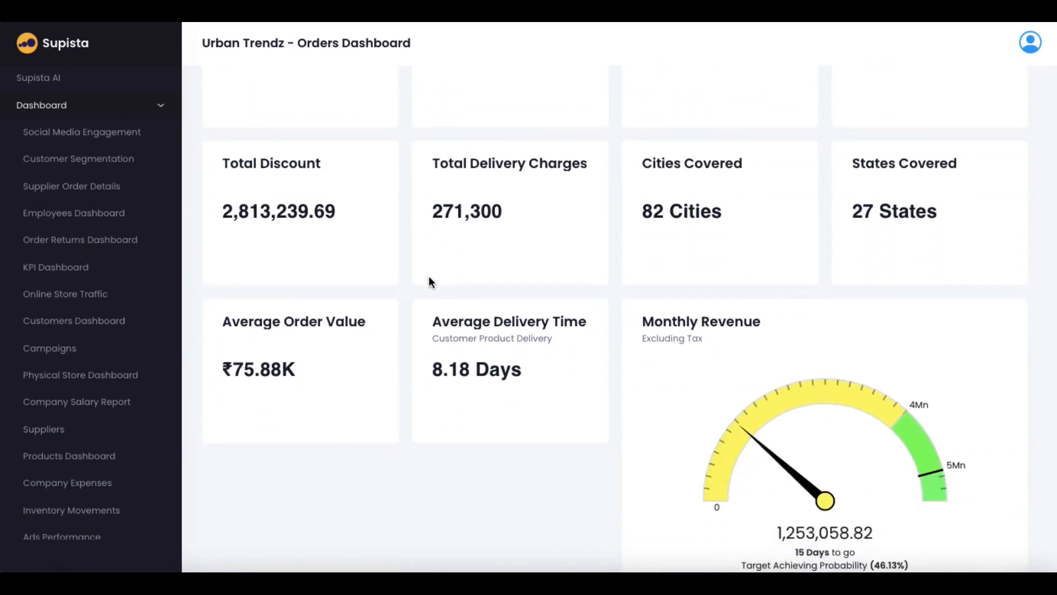
pyautogui.scroll(-15, 429, 278)
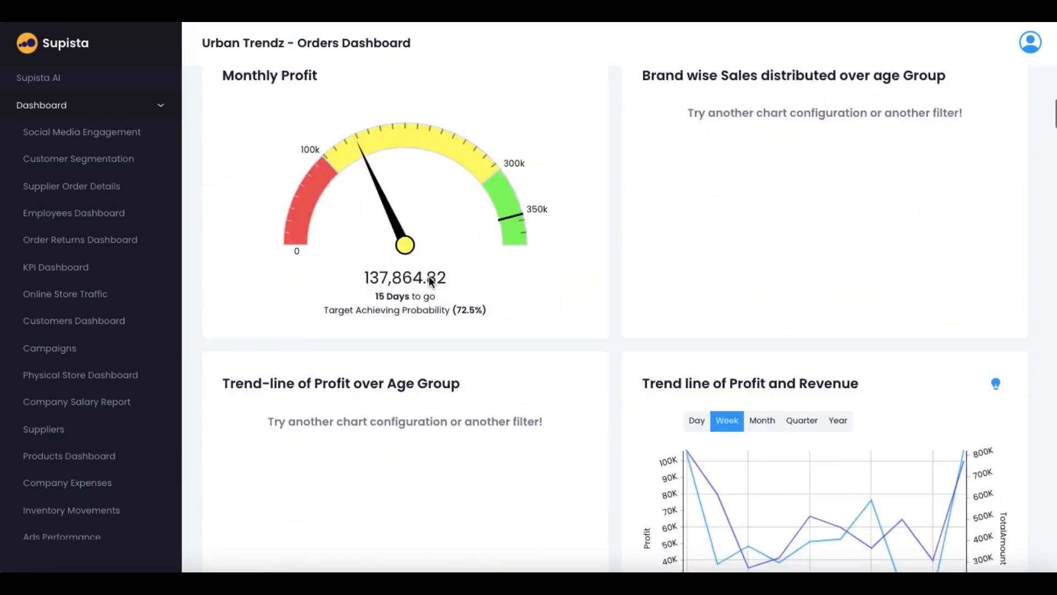
pyautogui.scroll(-15, 430, 277)
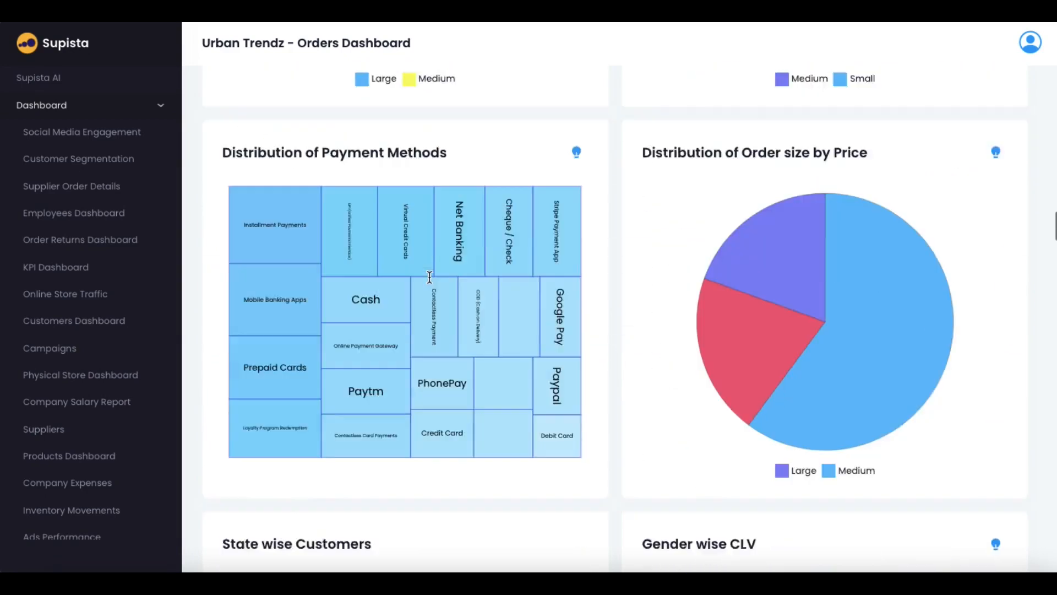
pyautogui.scroll(-15, 430, 282)
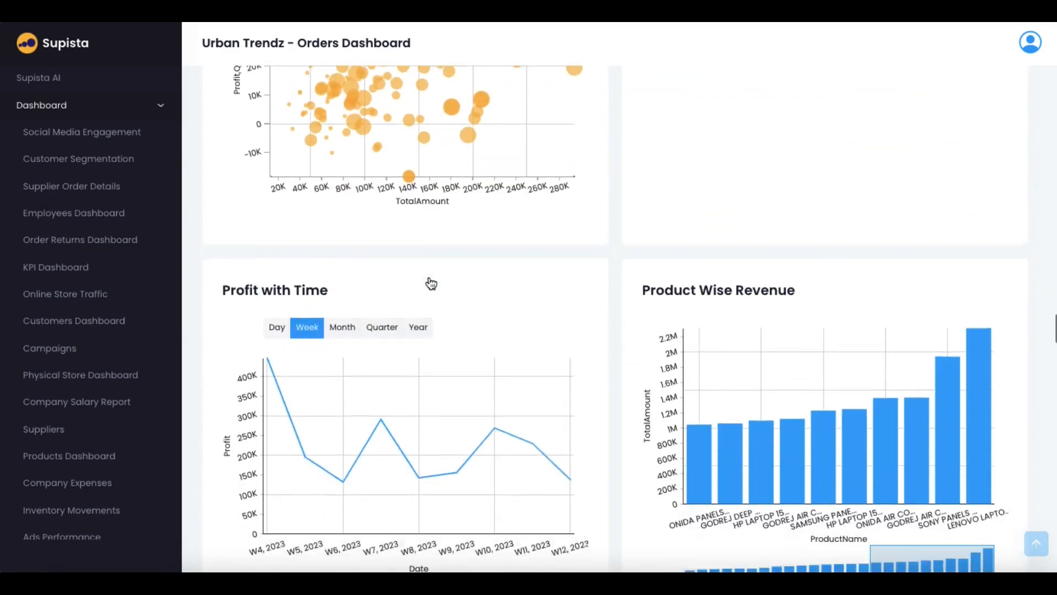
pyautogui.scroll(-15, 430, 282)
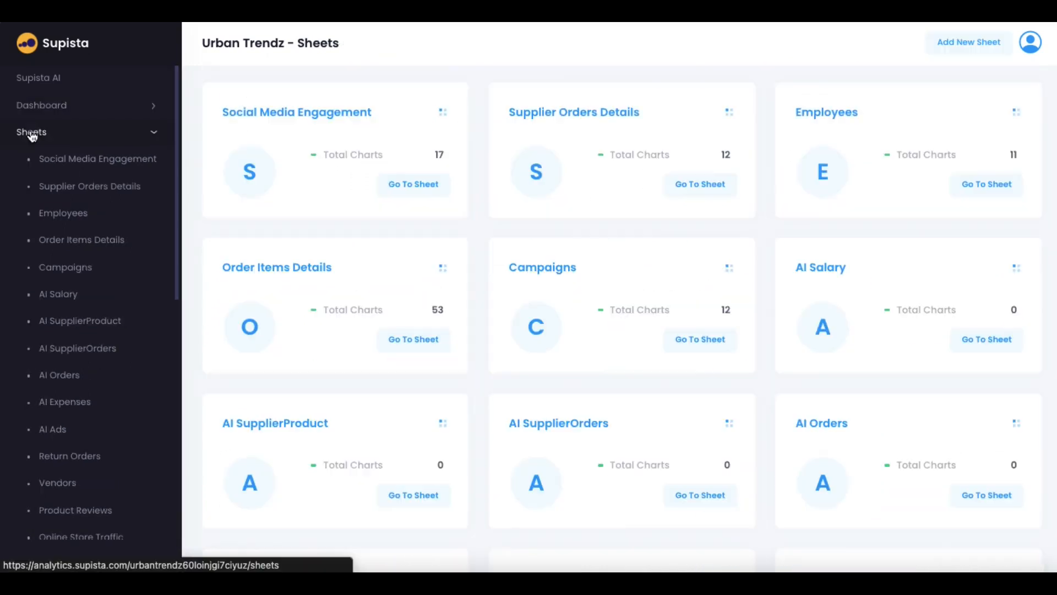
# Inspect the Average Likes card settings in Social Media Engagement unchanged, then go to Reports
pyautogui.click(289, 112)
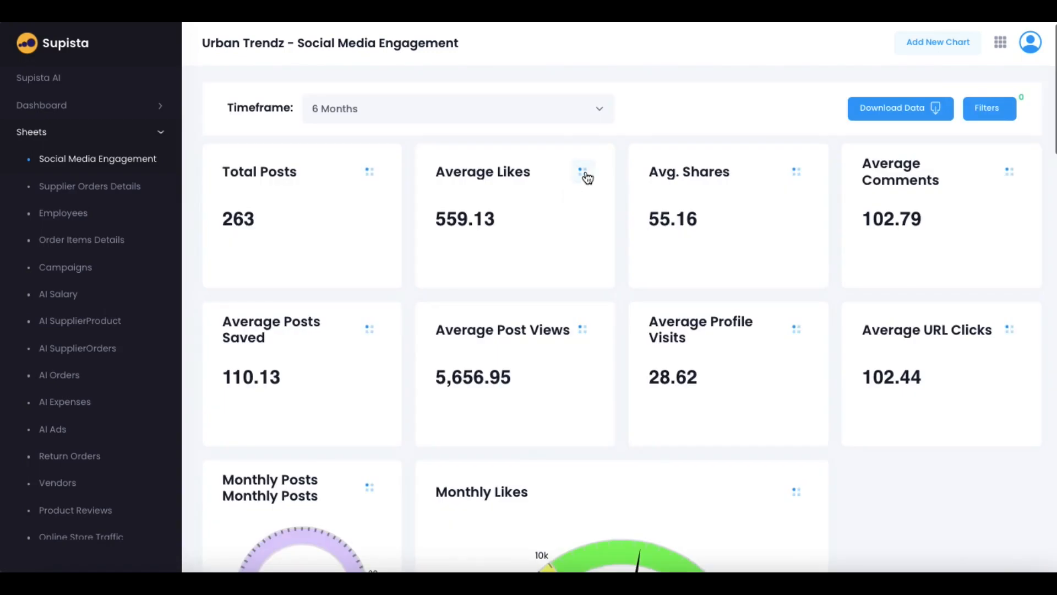
pyautogui.click(584, 173)
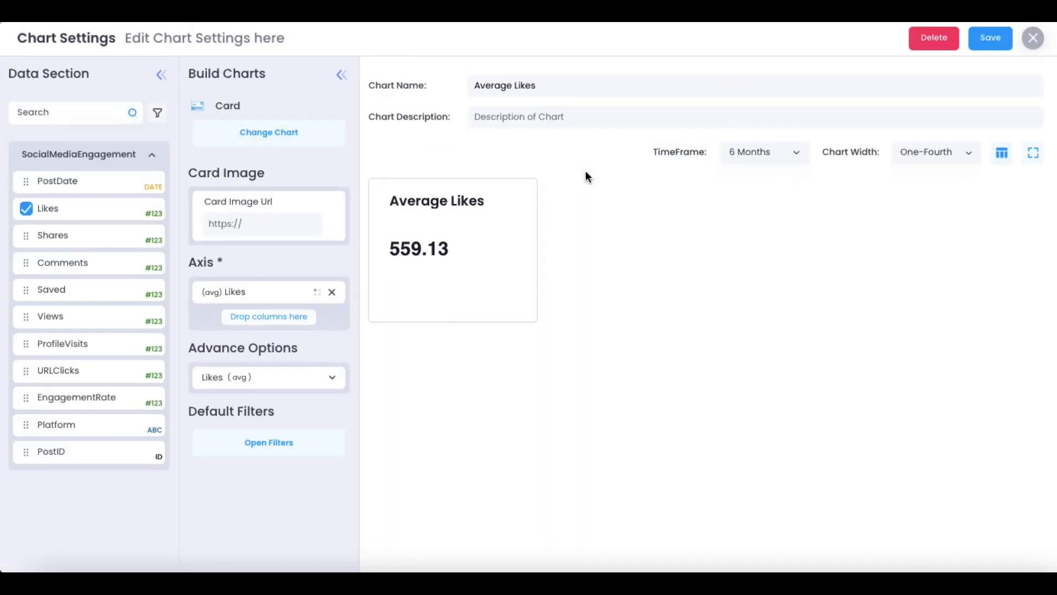
pyautogui.click(1034, 39)
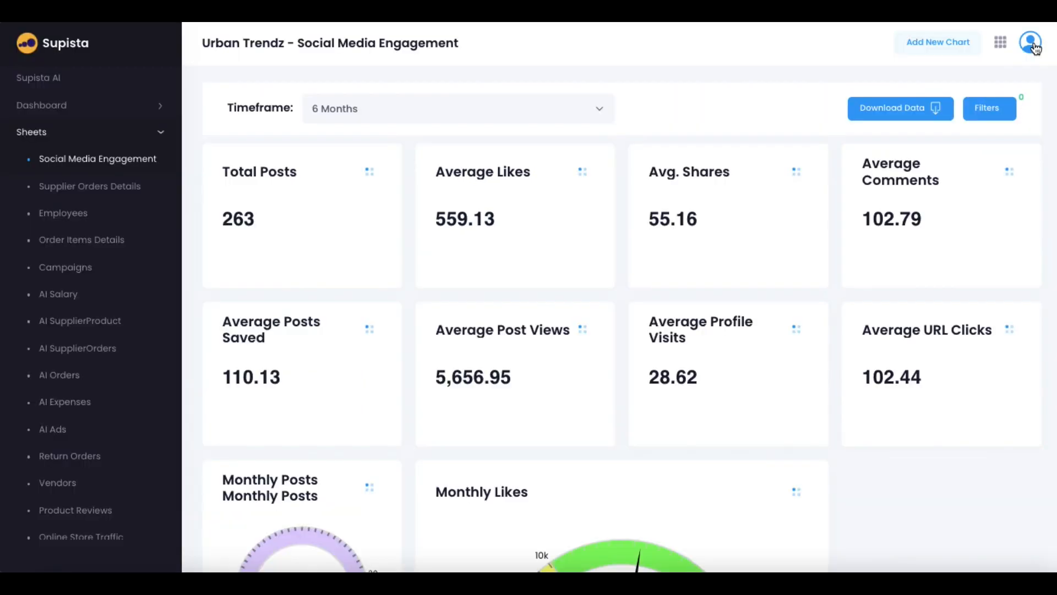
pyautogui.scroll(-10, 47, 505)
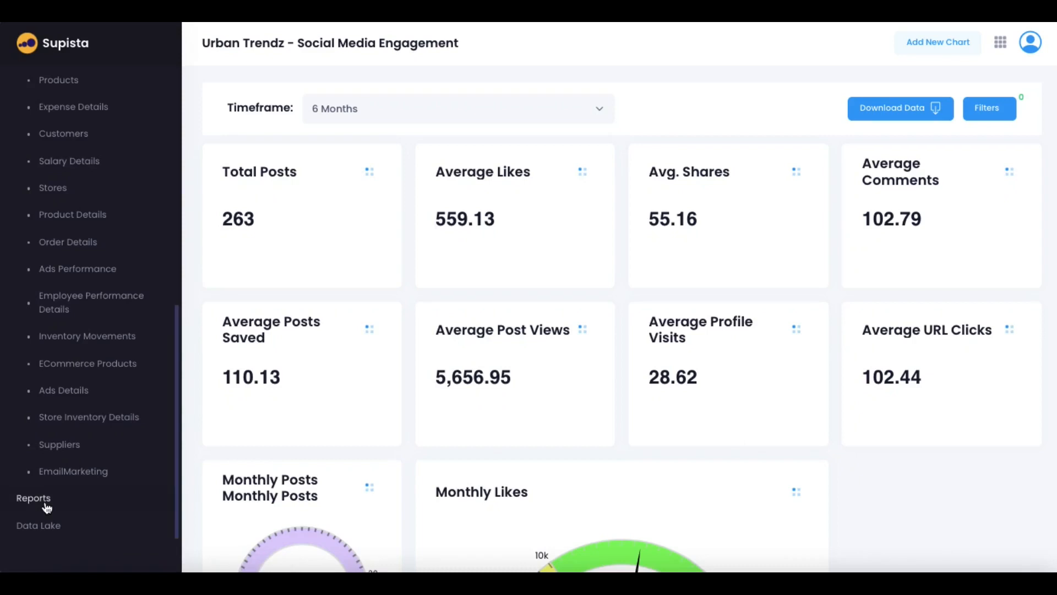
pyautogui.click(42, 505)
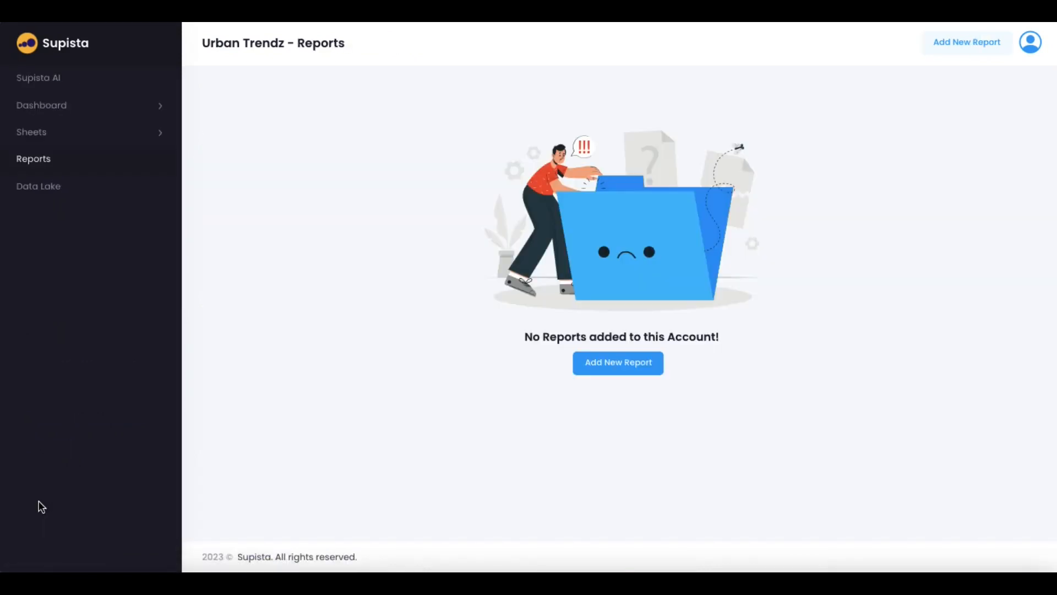
# Preview a new report's settings and Edit Report layout, closing without saving
pyautogui.click(615, 362)
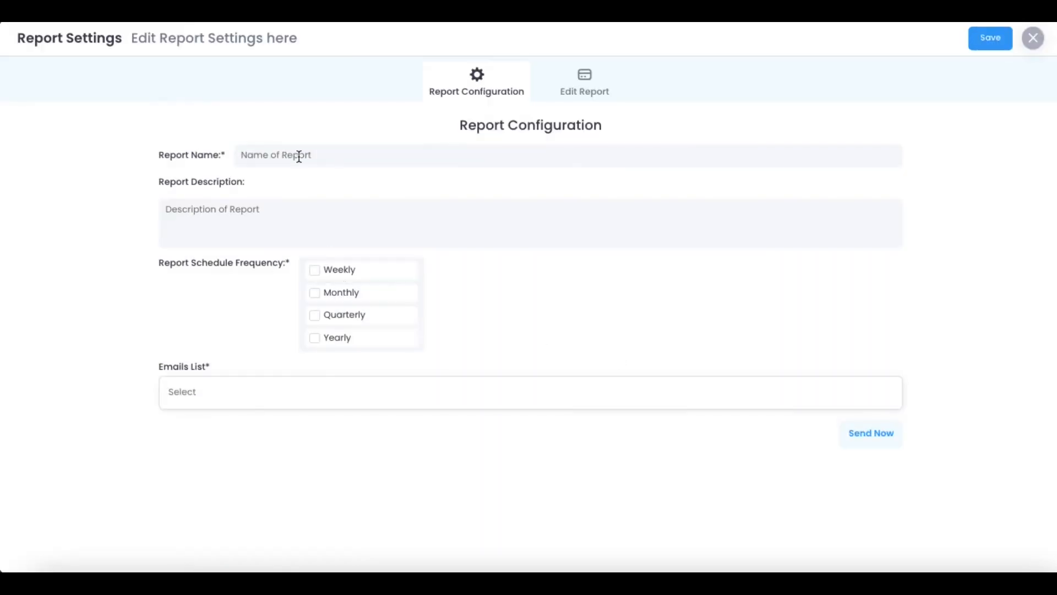
pyautogui.click(584, 92)
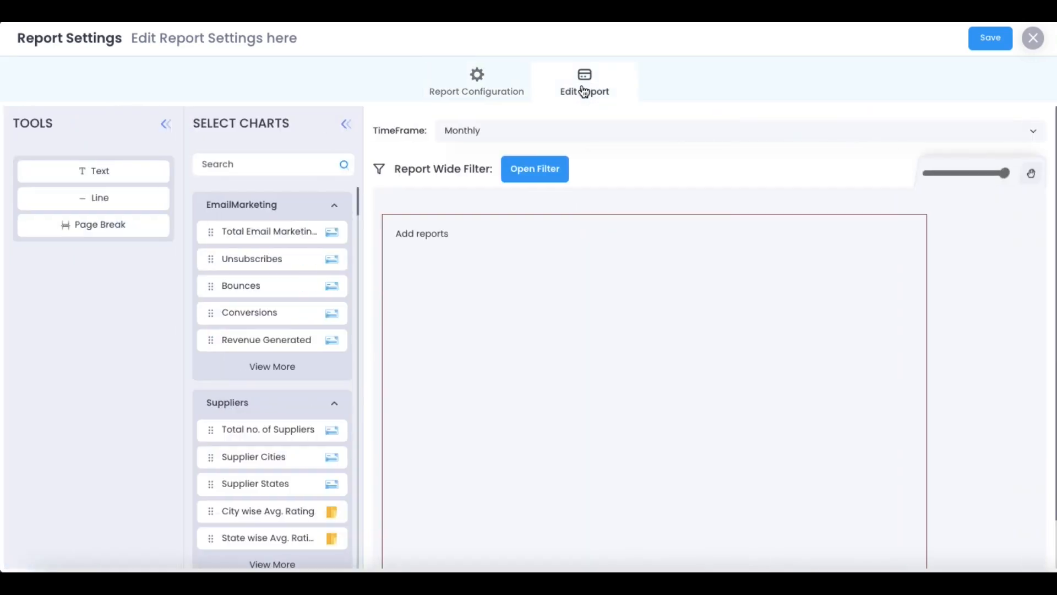
pyautogui.click(1033, 40)
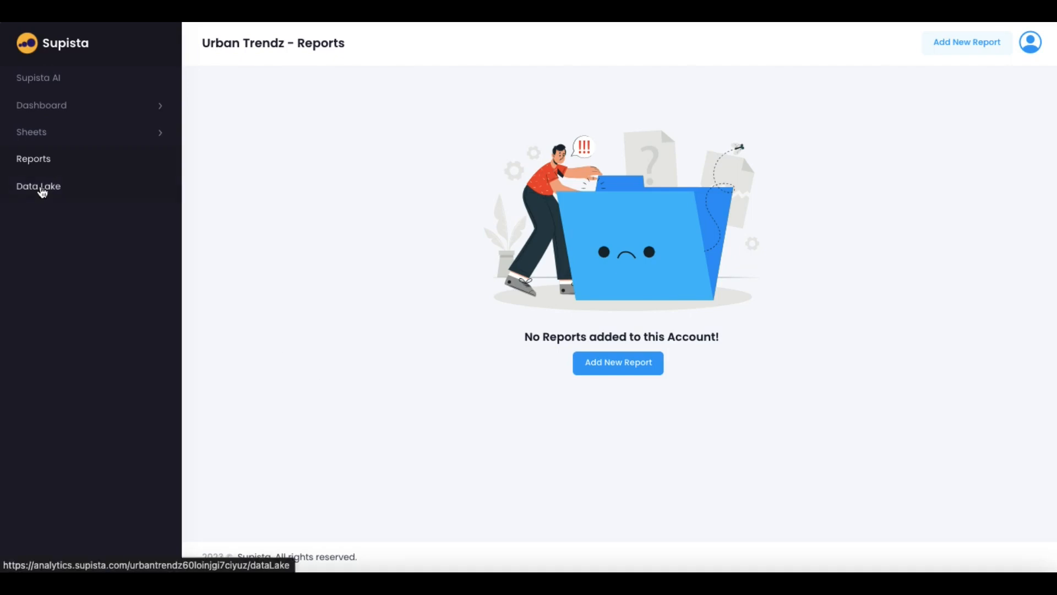
pyautogui.click(40, 188)
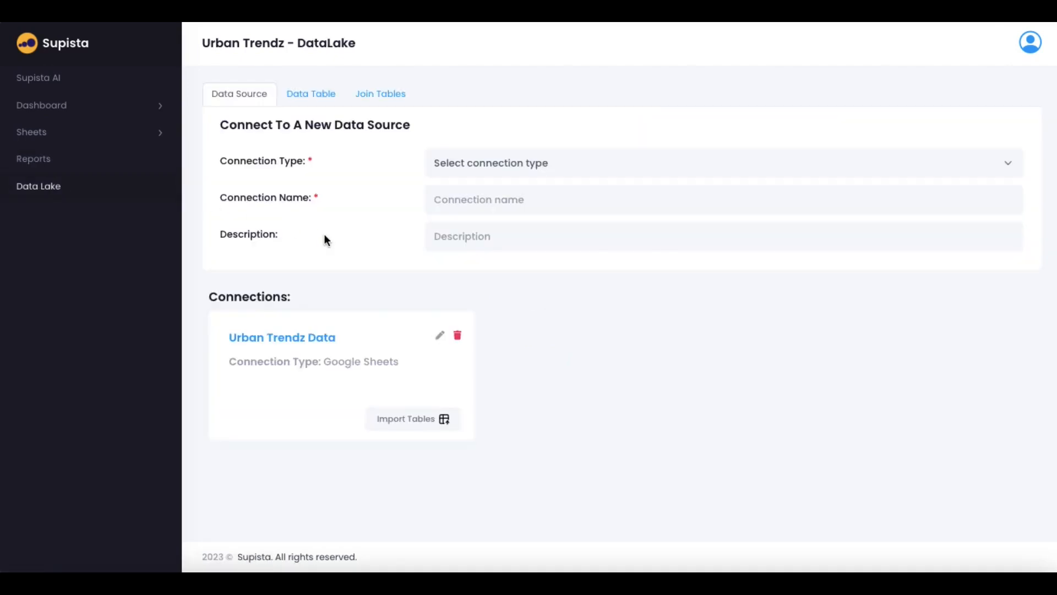
# Browse the connection types, data tables and join tables, returning to the data-source form
pyautogui.click(539, 164)
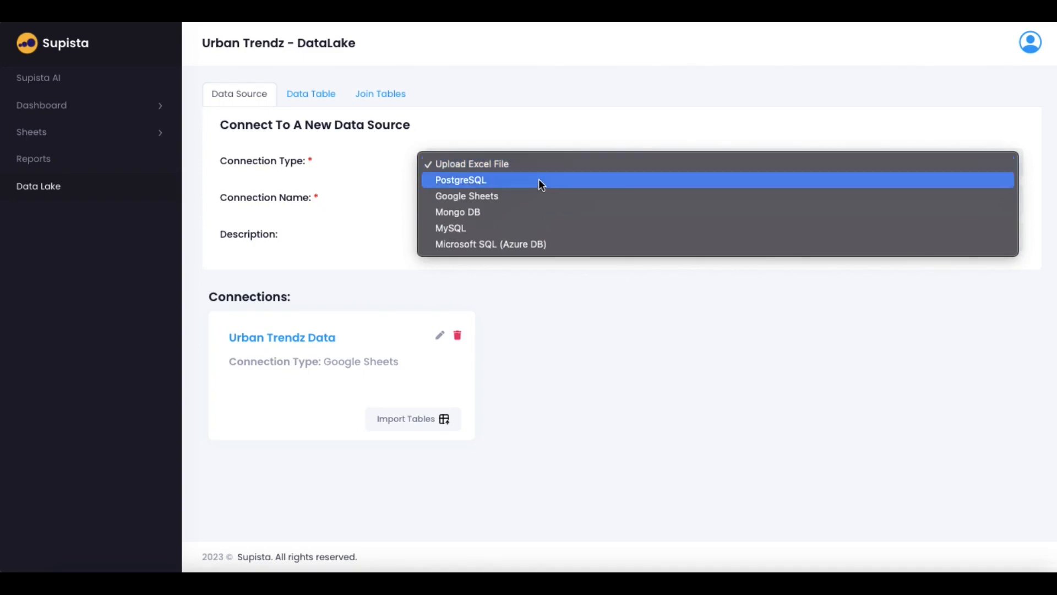
pyautogui.click(550, 310)
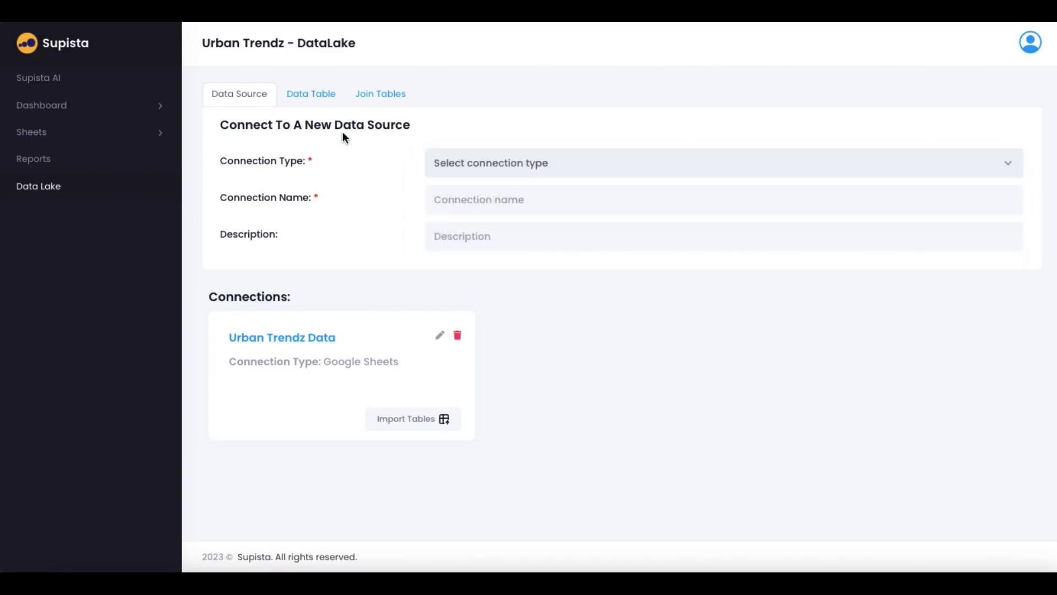
pyautogui.click(318, 96)
pyautogui.scroll(-6, 444, 232)
pyautogui.scroll(-1, 446, 234)
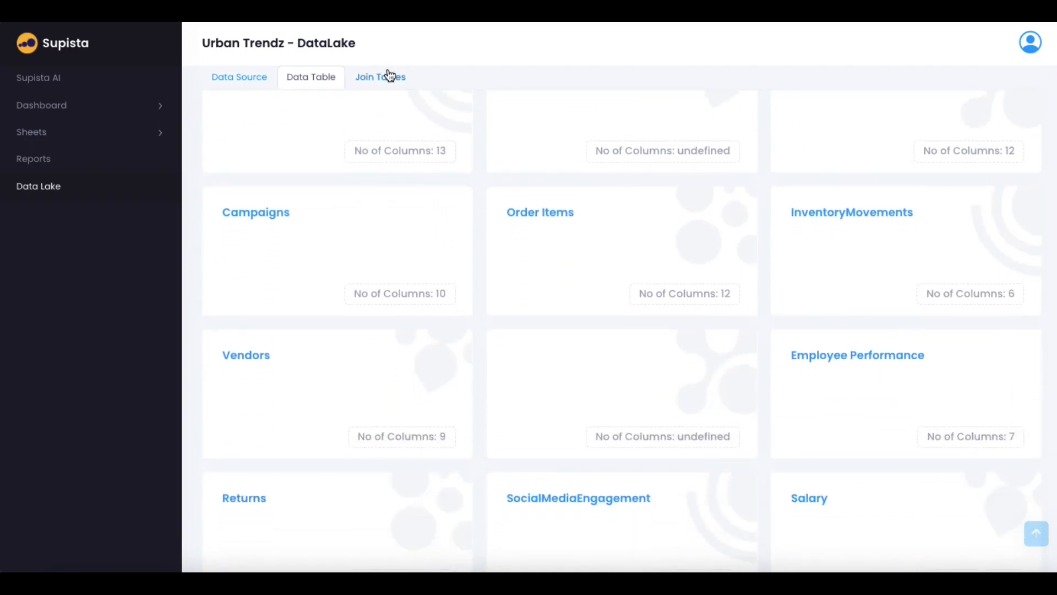
pyautogui.click(386, 76)
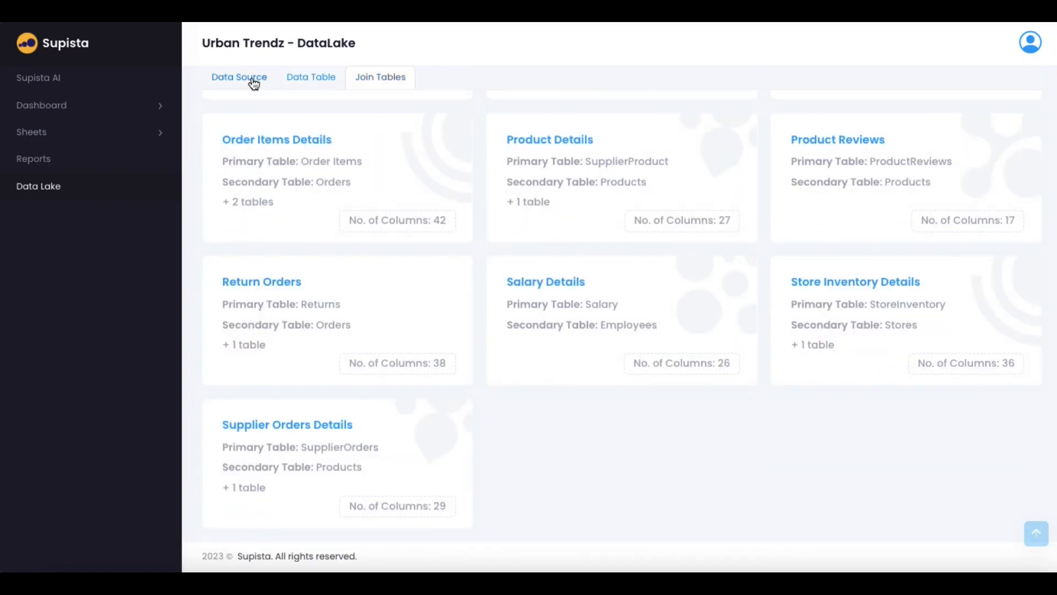
pyautogui.click(230, 80)
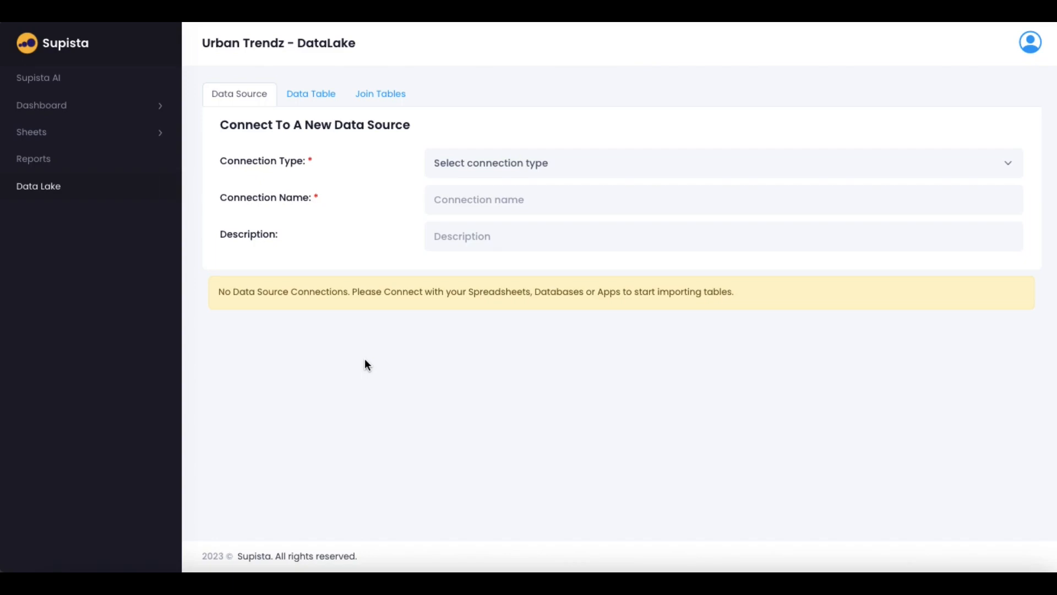
# Try out the connection types, picking PostgreSQL before switching to Google Sheets
pyautogui.click(531, 167)
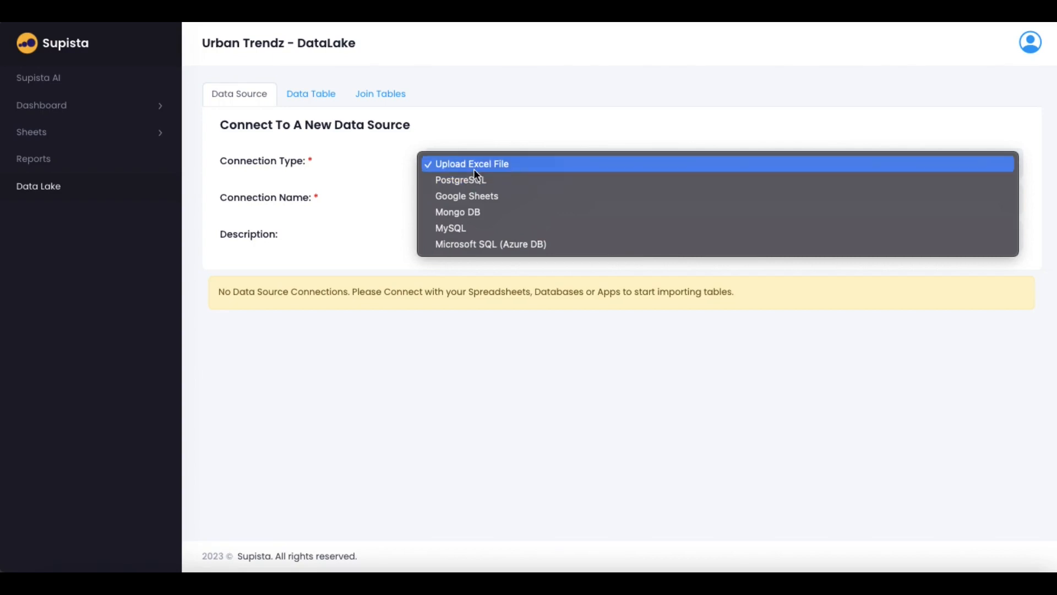
pyautogui.click(368, 194)
pyautogui.click(461, 205)
pyautogui.click(413, 213)
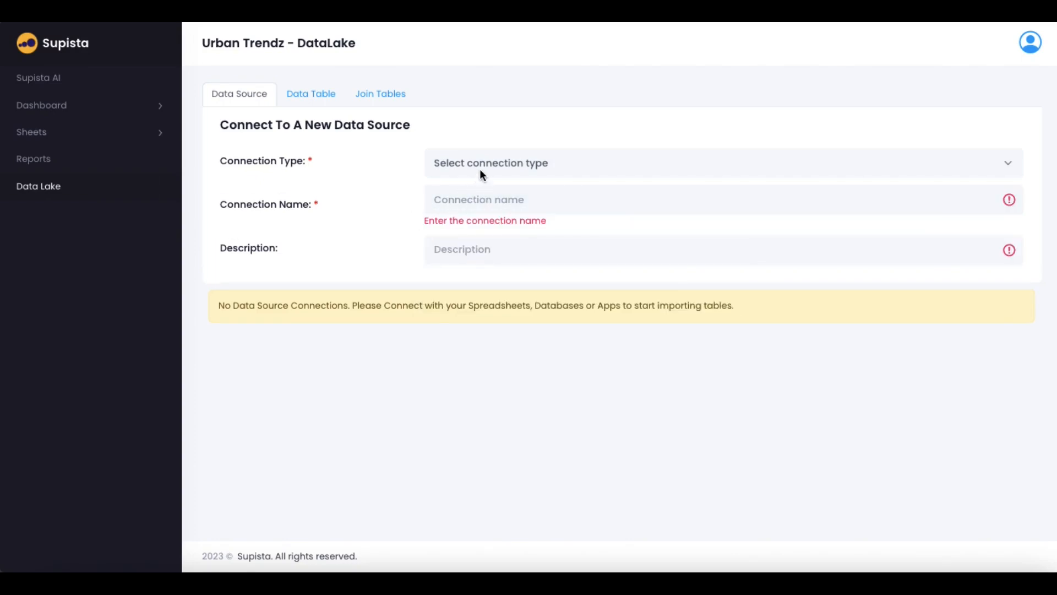
pyautogui.click(480, 168)
pyautogui.click(481, 178)
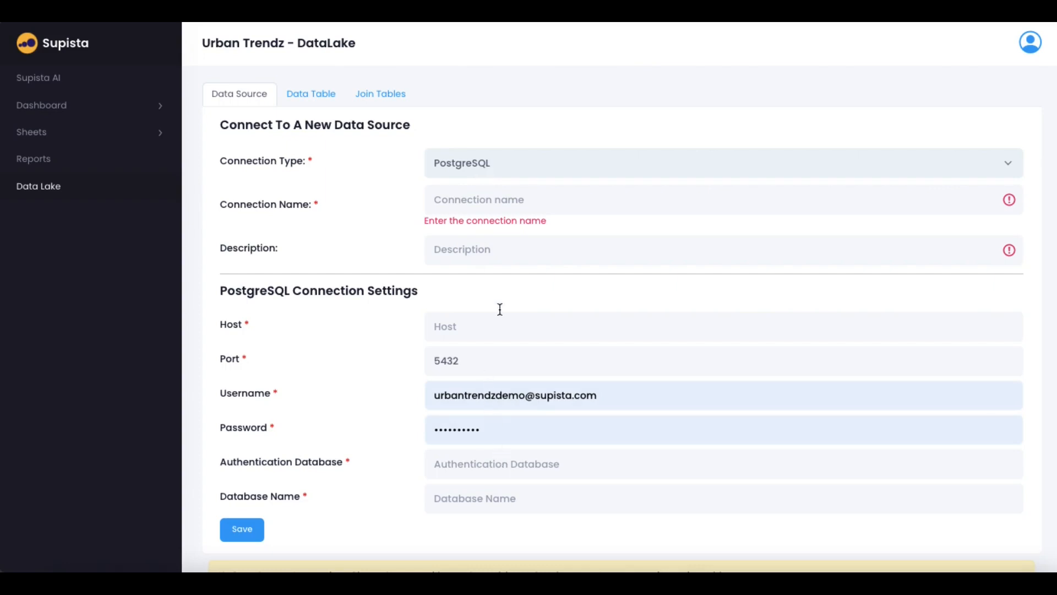
pyautogui.click(501, 164)
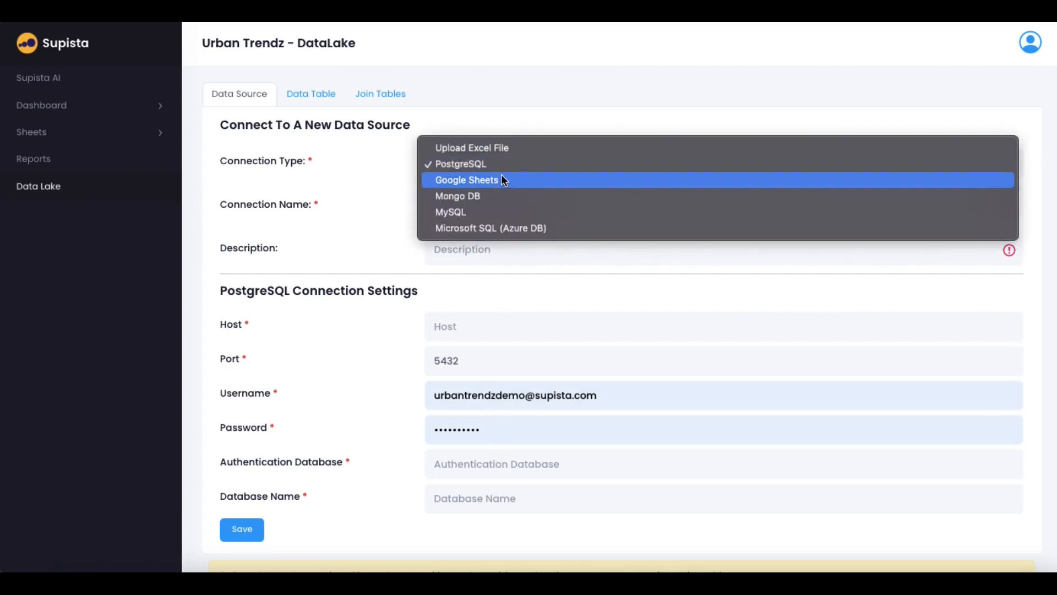
pyautogui.click(501, 174)
# Settle on Google Sheets as the connection type and name it 'Urban Trendz Data'
pyautogui.click(501, 161)
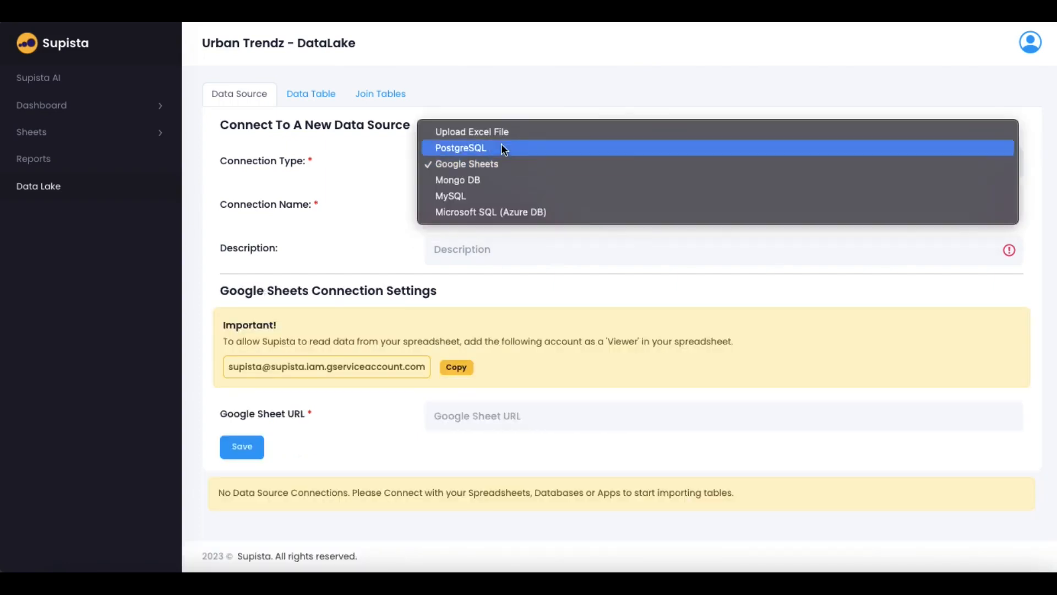
pyautogui.click(498, 130)
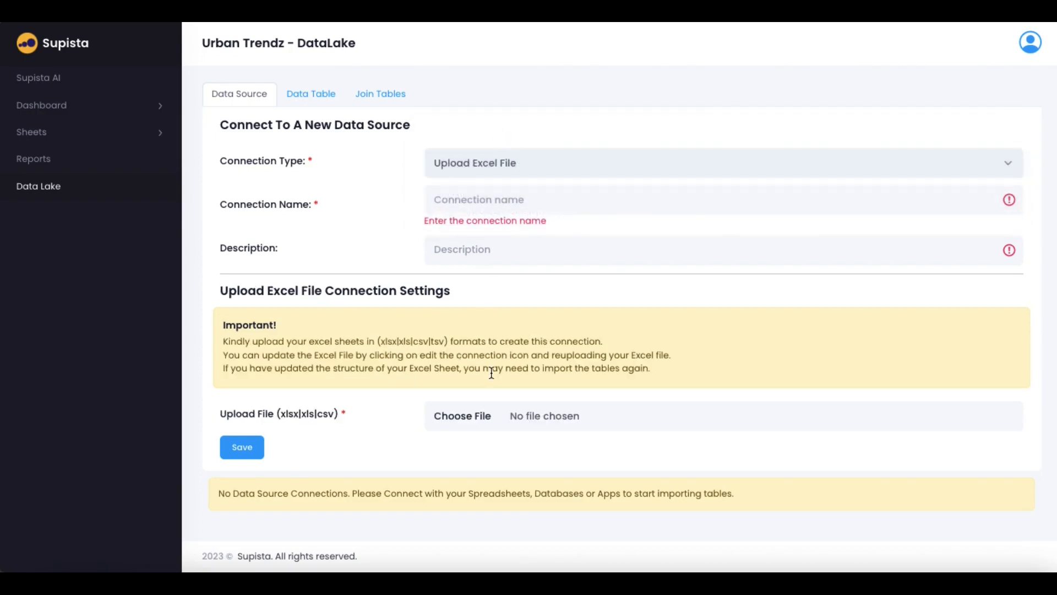
pyautogui.click(488, 164)
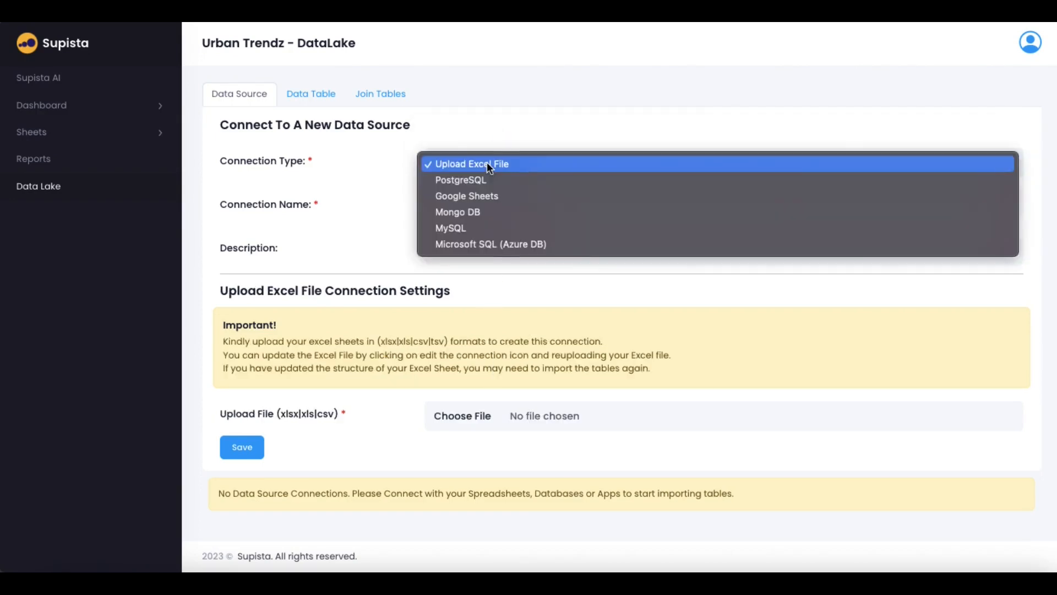
pyautogui.click(475, 196)
pyautogui.click(482, 199)
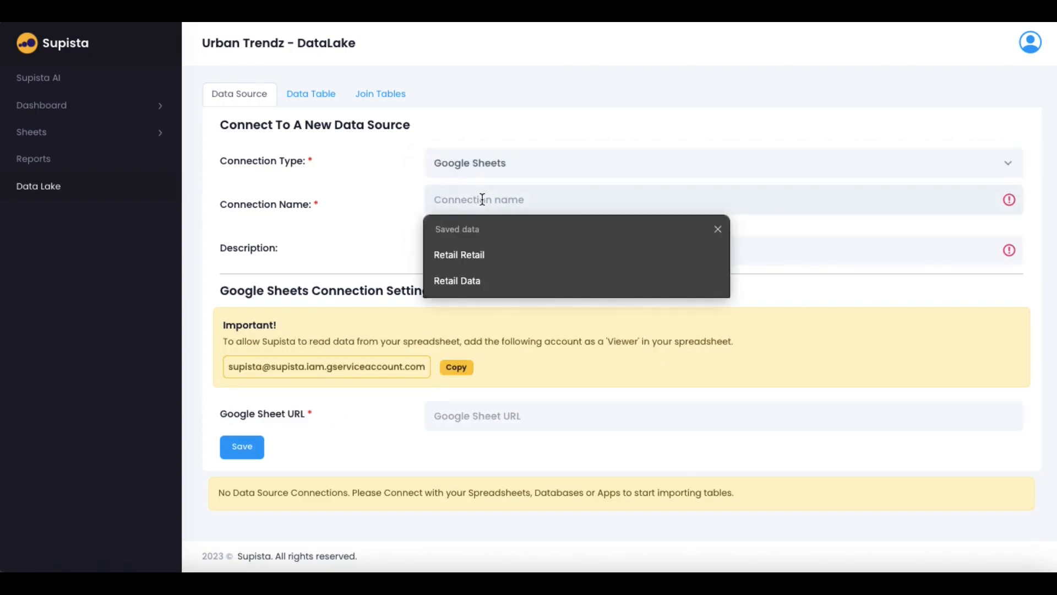
pyautogui.write('Urban Tre')
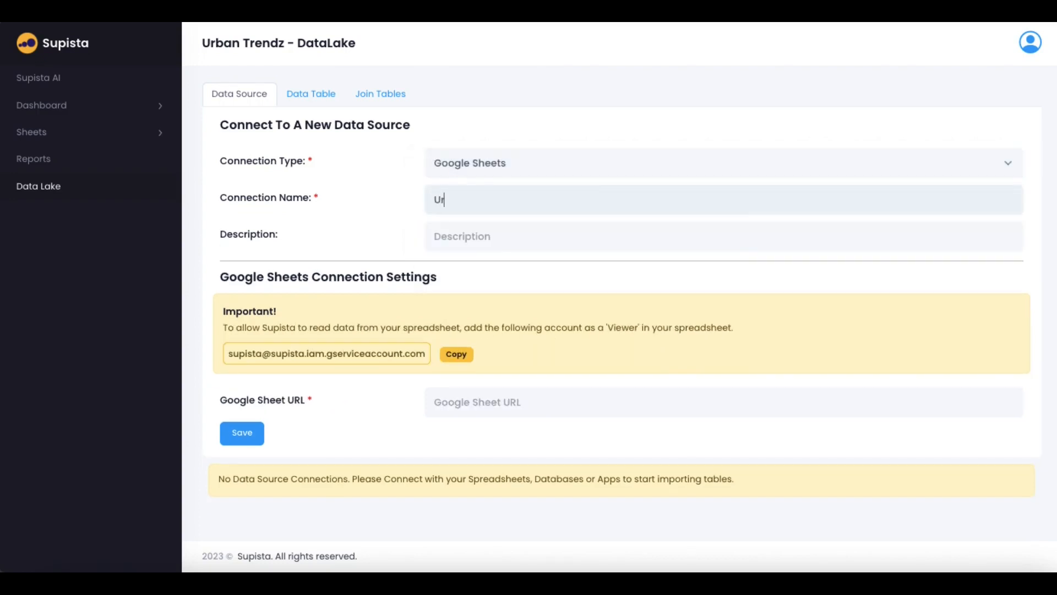
pyautogui.write('ndz Data')
# Share the UrbanTrendz Retail Company Data spreadsheet with Supista's service account as Viewer
pyautogui.click(443, 359)
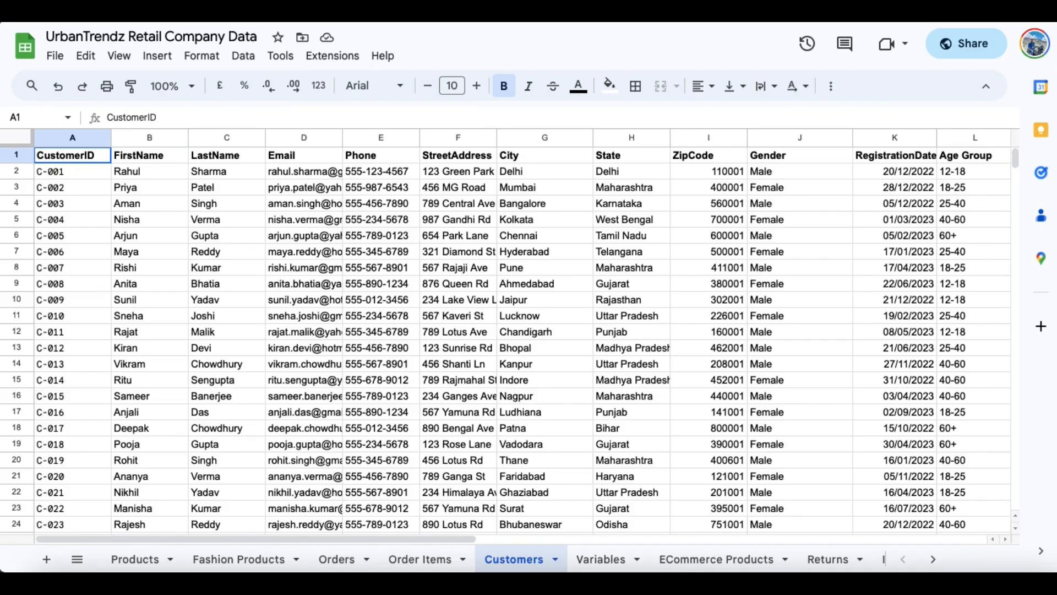
pyautogui.click(953, 42)
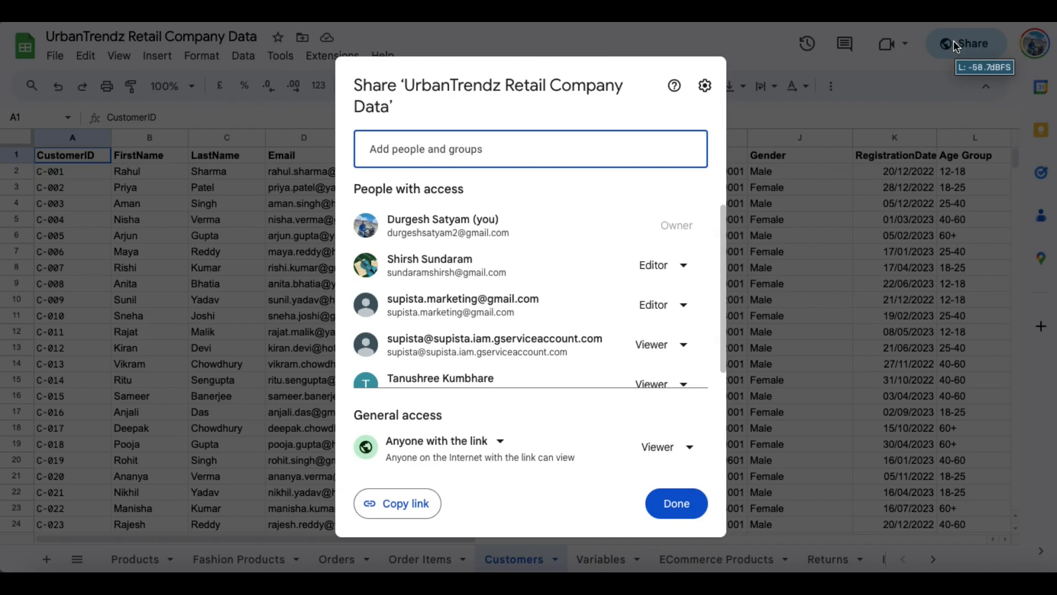
pyautogui.moveTo(432, 233)
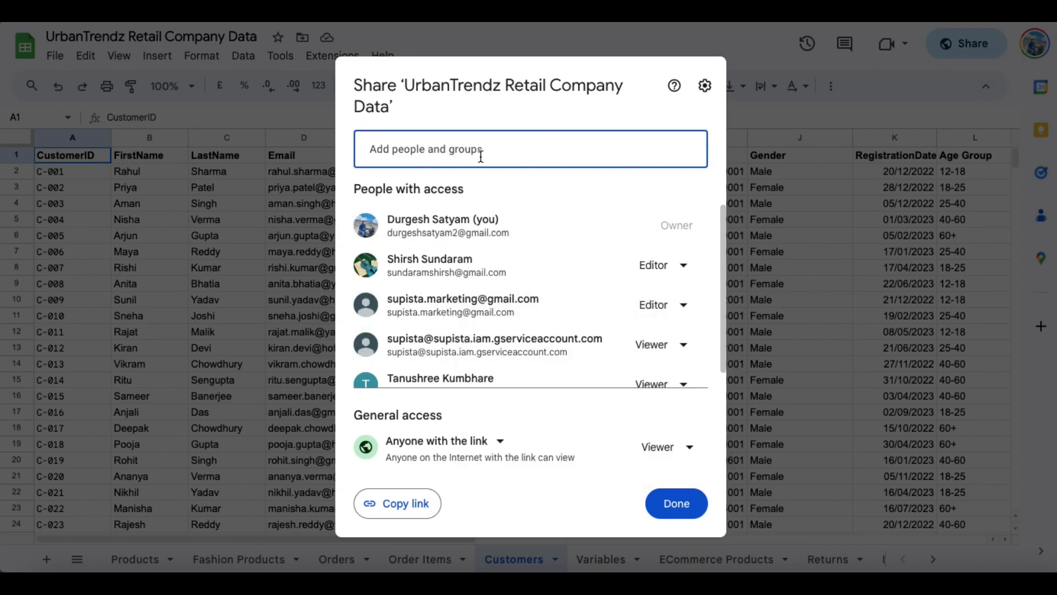
pyautogui.press('super+v')
pyautogui.click(661, 219)
pyautogui.click(676, 257)
pyautogui.click(676, 443)
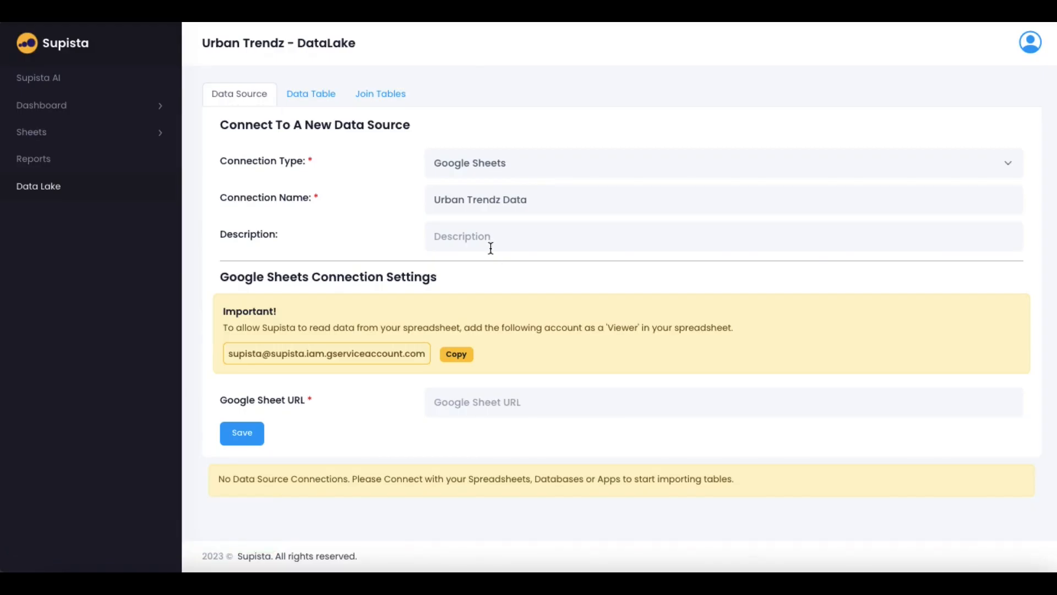
# Fill in the Google Sheet URL from saved entries and save the Urban Trendz Data connection
pyautogui.click(498, 394)
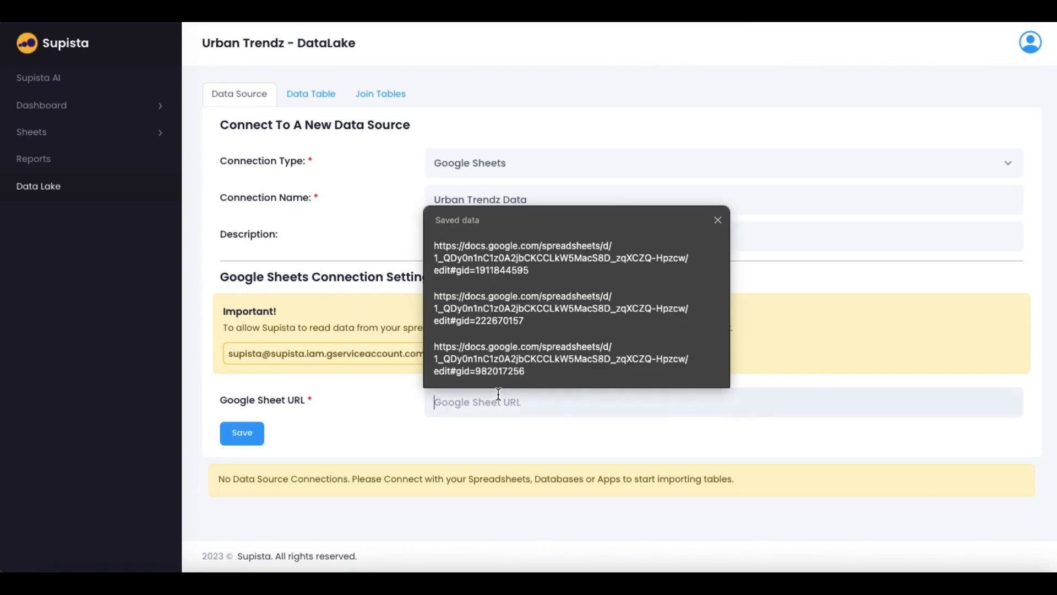
pyautogui.click(504, 241)
pyautogui.click(242, 434)
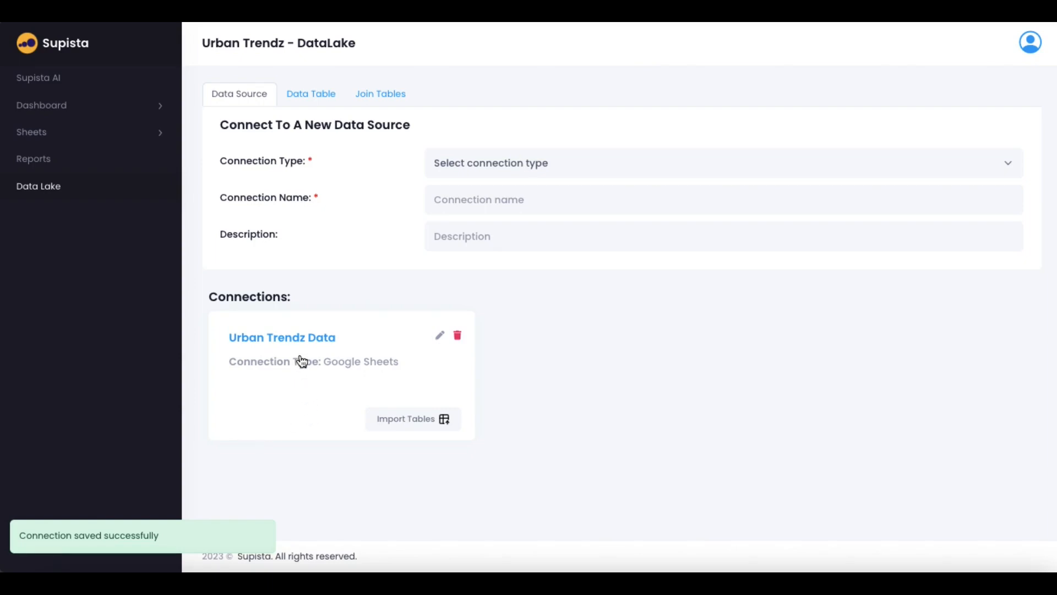
# Open table import for Urban Trendz Data and select the Orders table
pyautogui.click(274, 342)
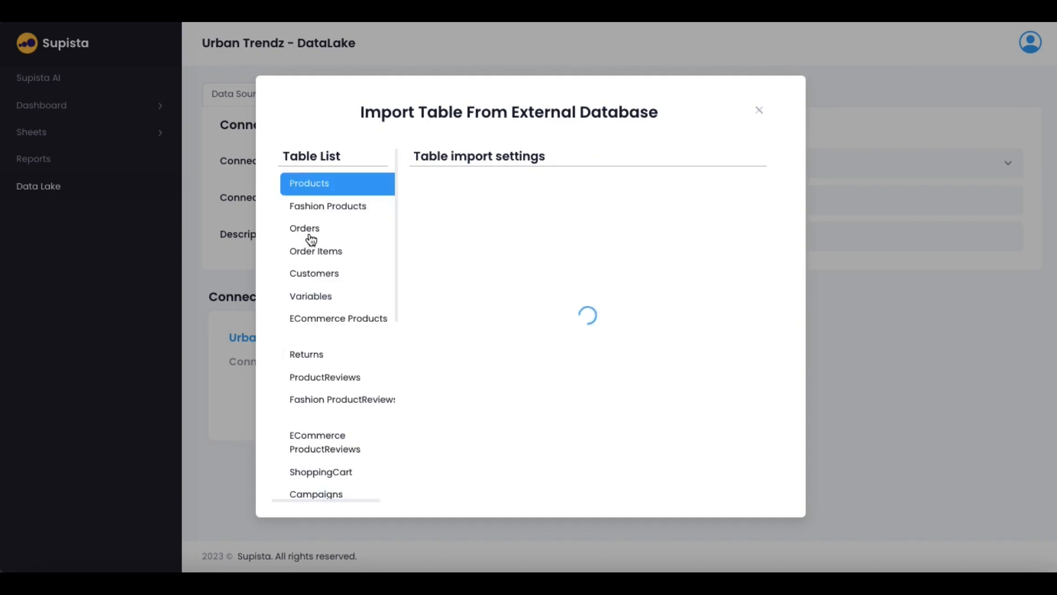
pyautogui.scroll(-1, 318, 265)
pyautogui.scroll(-4, 318, 265)
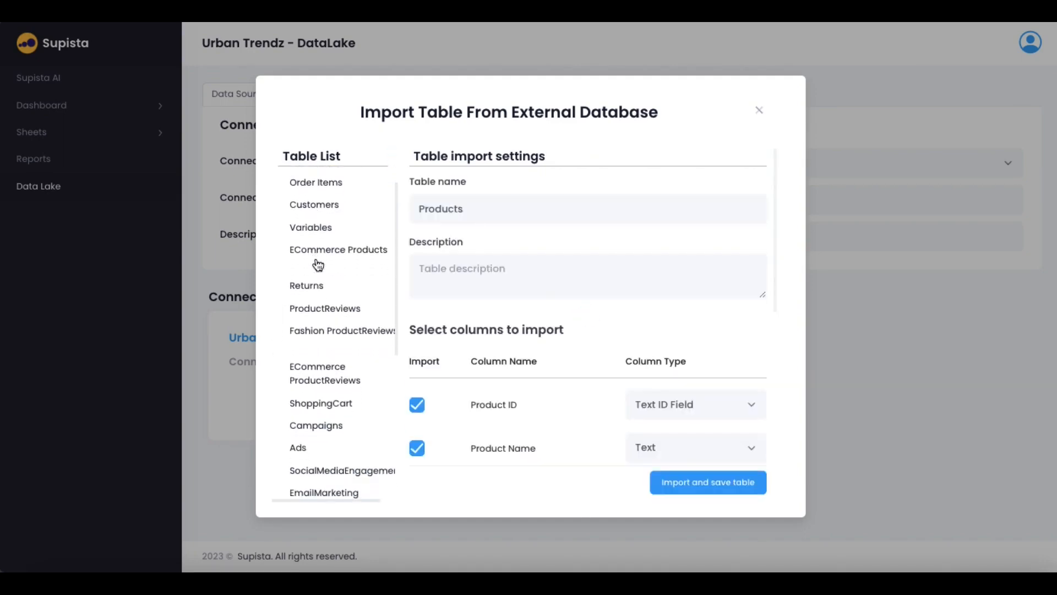
pyautogui.scroll(-2, 305, 325)
pyautogui.scroll(-1, 310, 346)
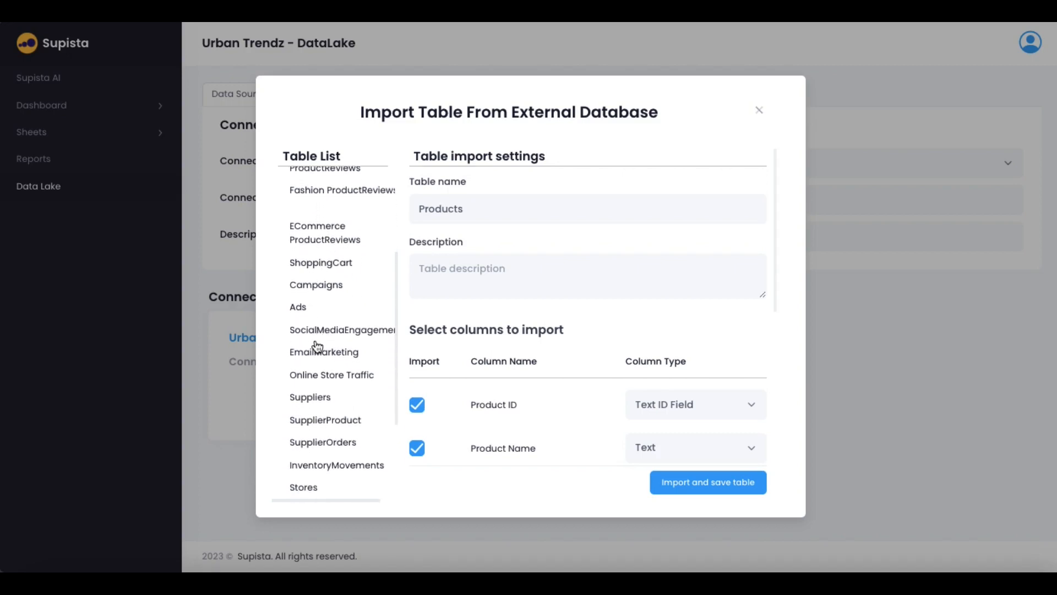
pyautogui.scroll(-3, 318, 406)
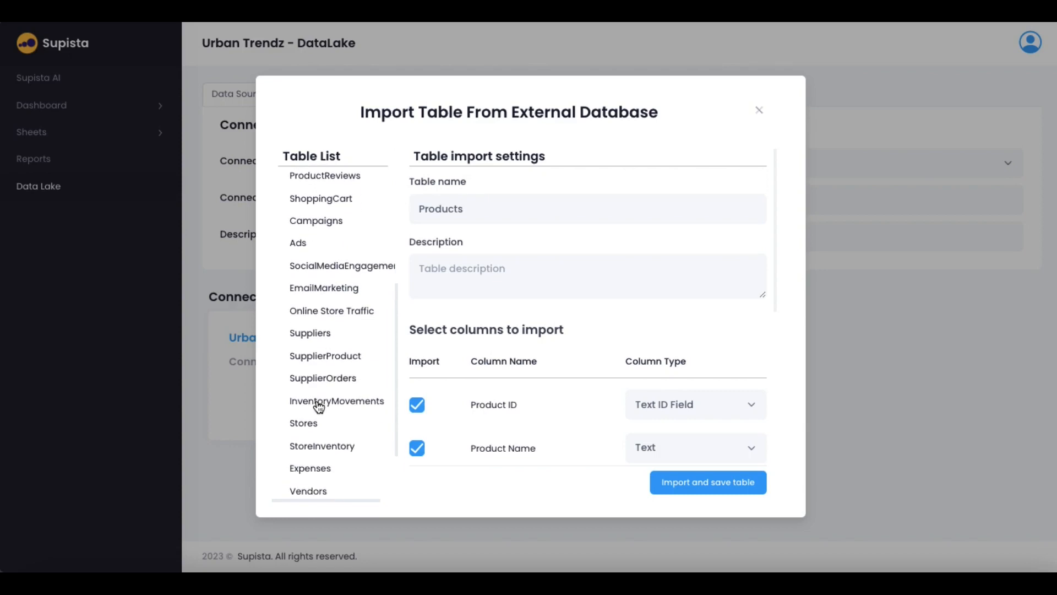
pyautogui.scroll(-2, 322, 446)
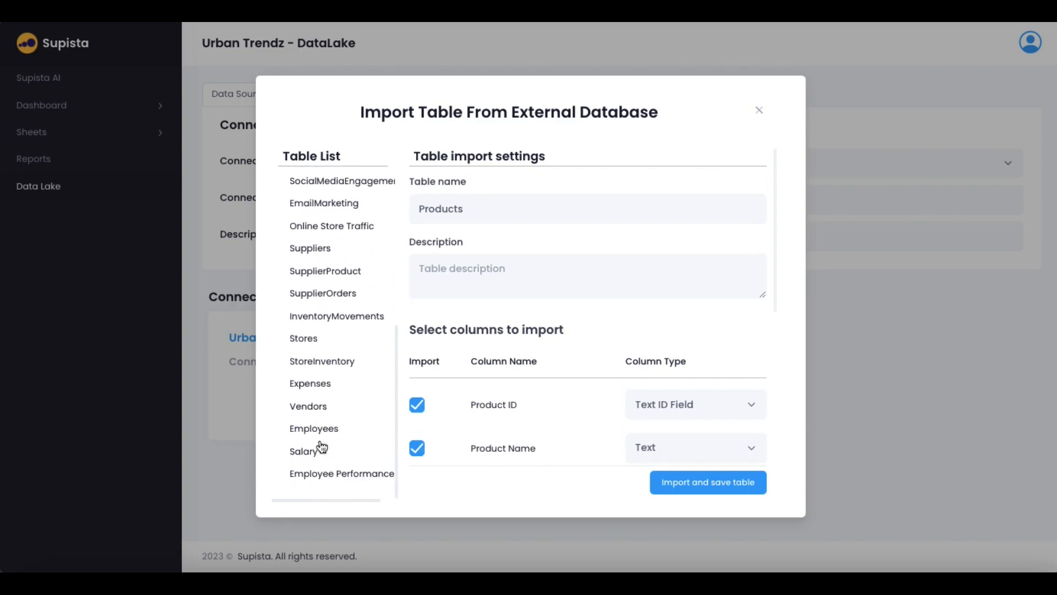
pyautogui.scroll(6, 322, 446)
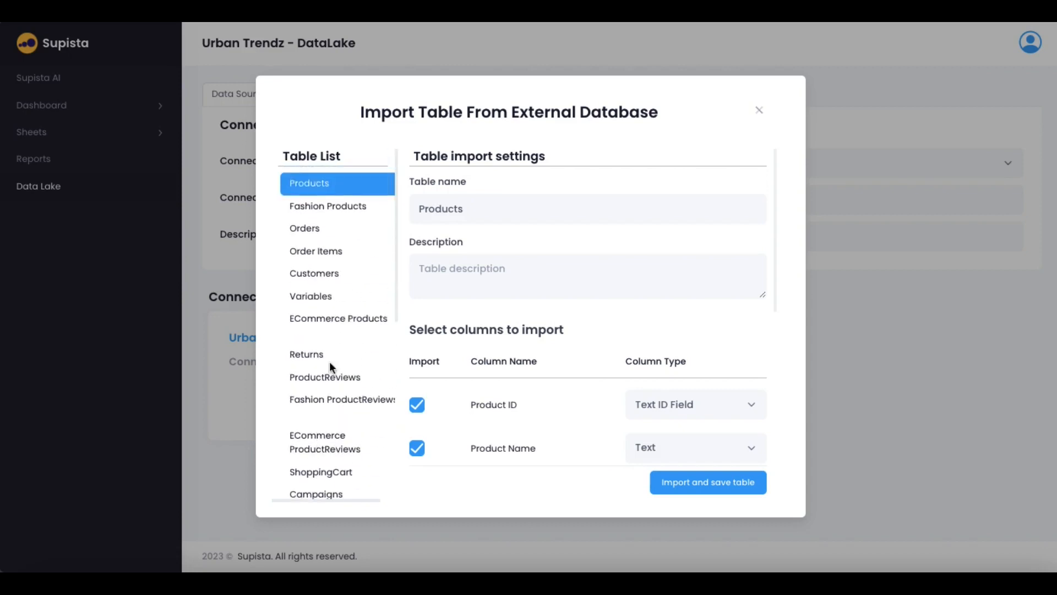
pyautogui.click(313, 234)
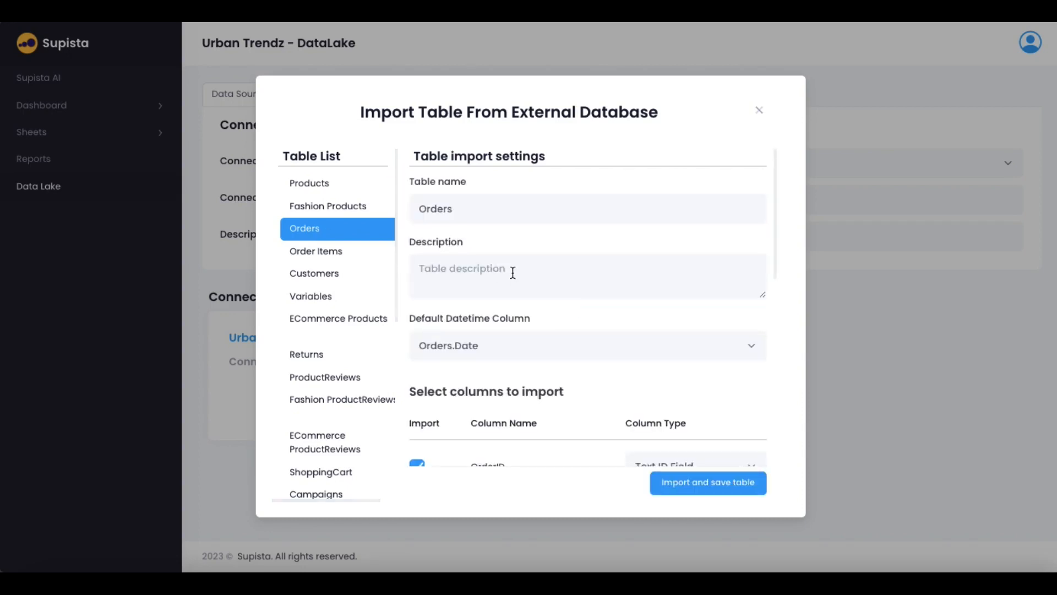
# Review the Orders columns and their data types, including OrderID's type options
pyautogui.scroll(-1, 512, 272)
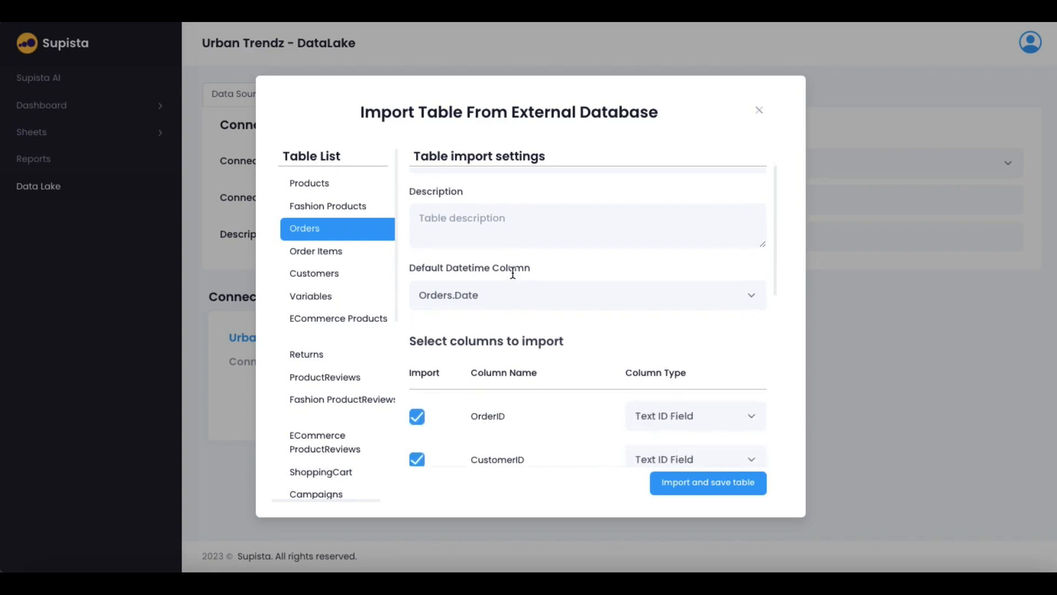
pyautogui.scroll(1, 512, 276)
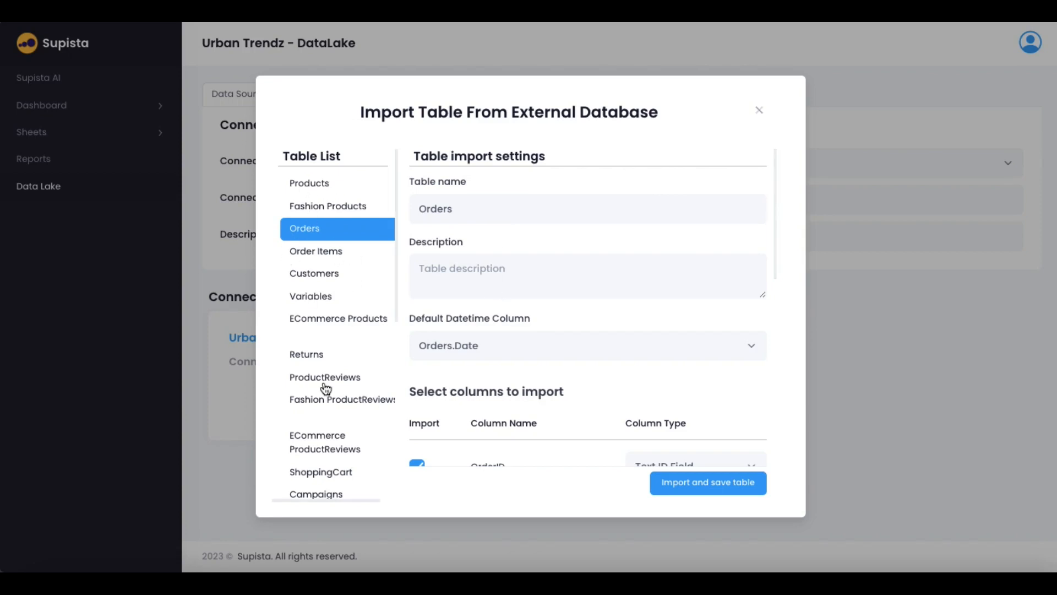
pyautogui.scroll(-4, 324, 462)
pyautogui.scroll(-2, 324, 461)
pyautogui.scroll(6, 324, 462)
pyautogui.scroll(-7, 542, 290)
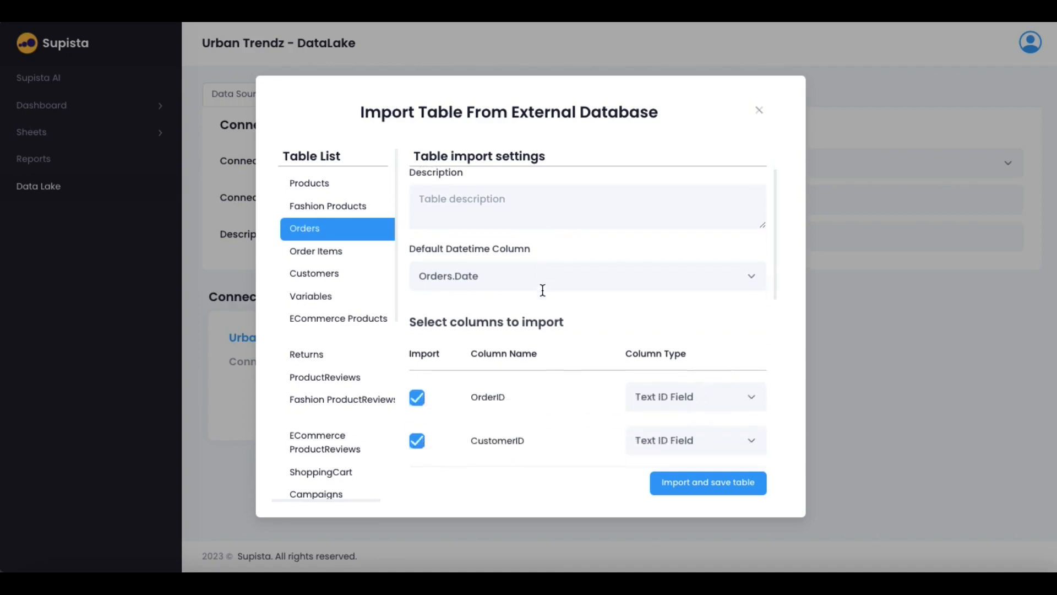
pyautogui.scroll(-3, 542, 292)
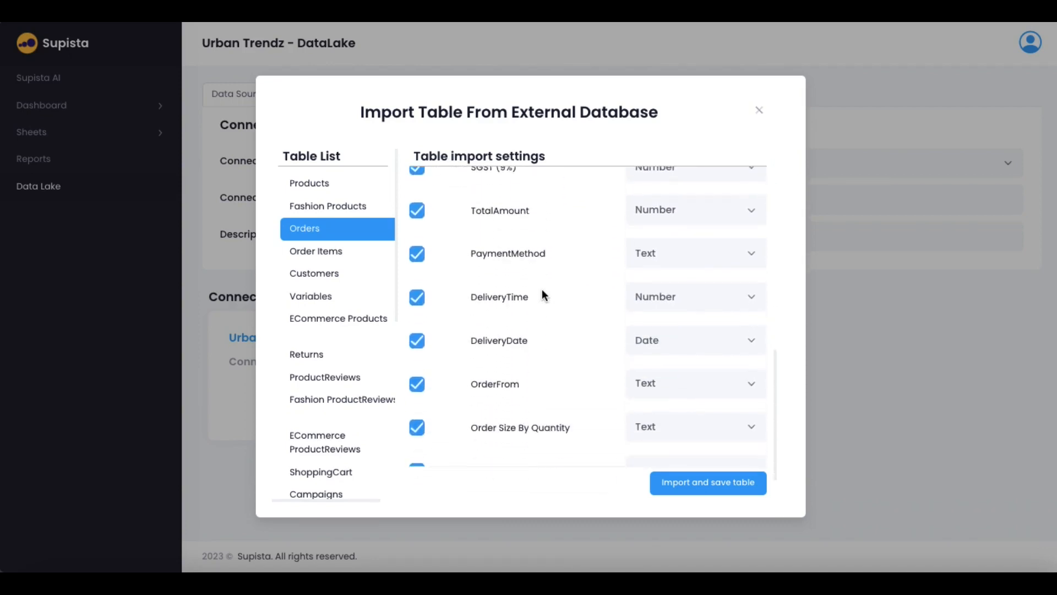
pyautogui.scroll(10, 541, 288)
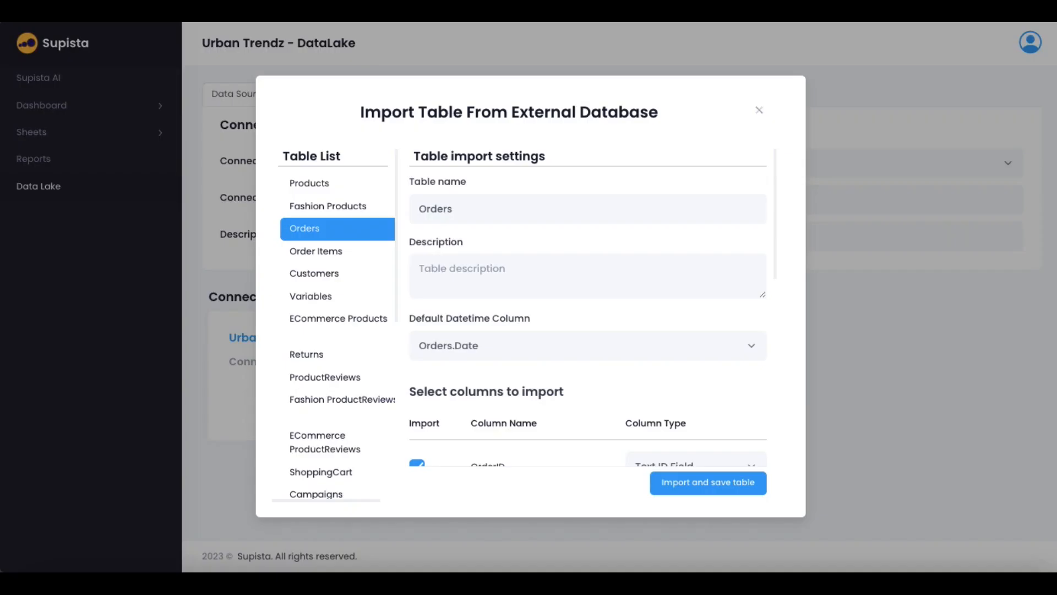
pyautogui.scroll(-1, 534, 349)
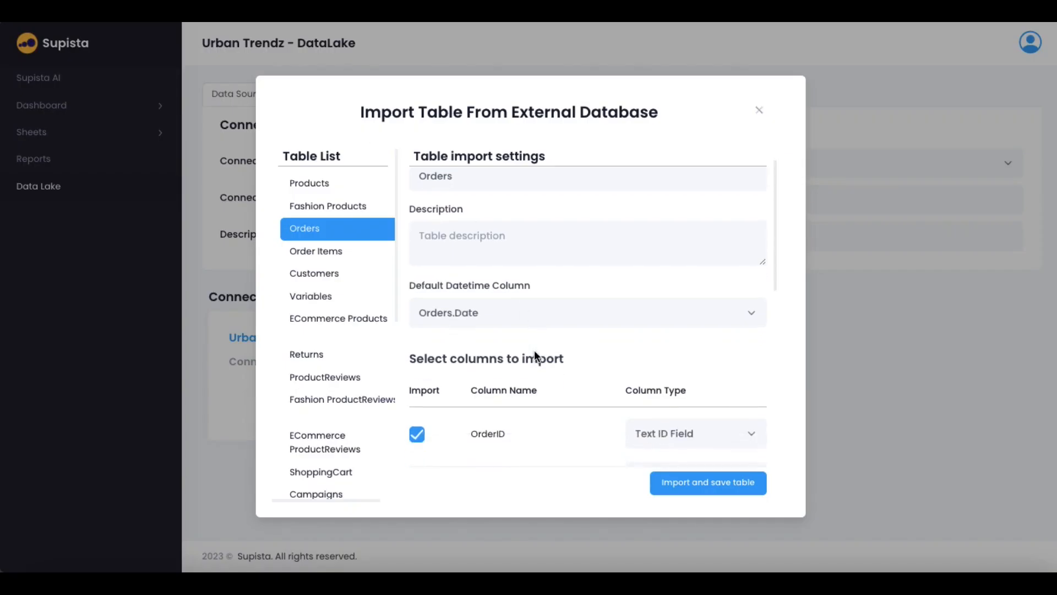
pyautogui.scroll(-3, 535, 349)
pyautogui.scroll(-3, 534, 350)
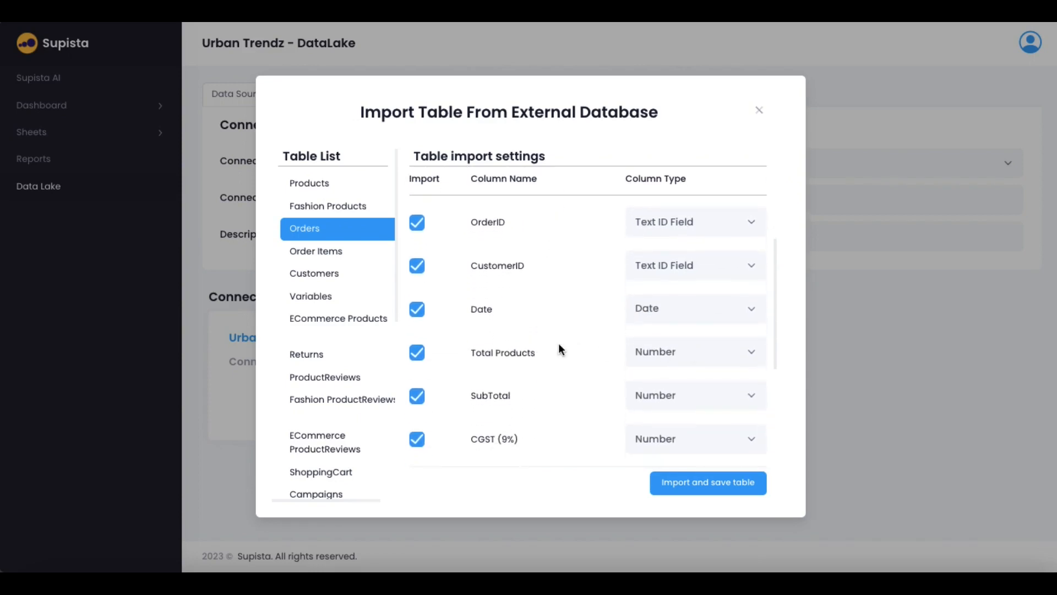
pyautogui.scroll(1, 559, 348)
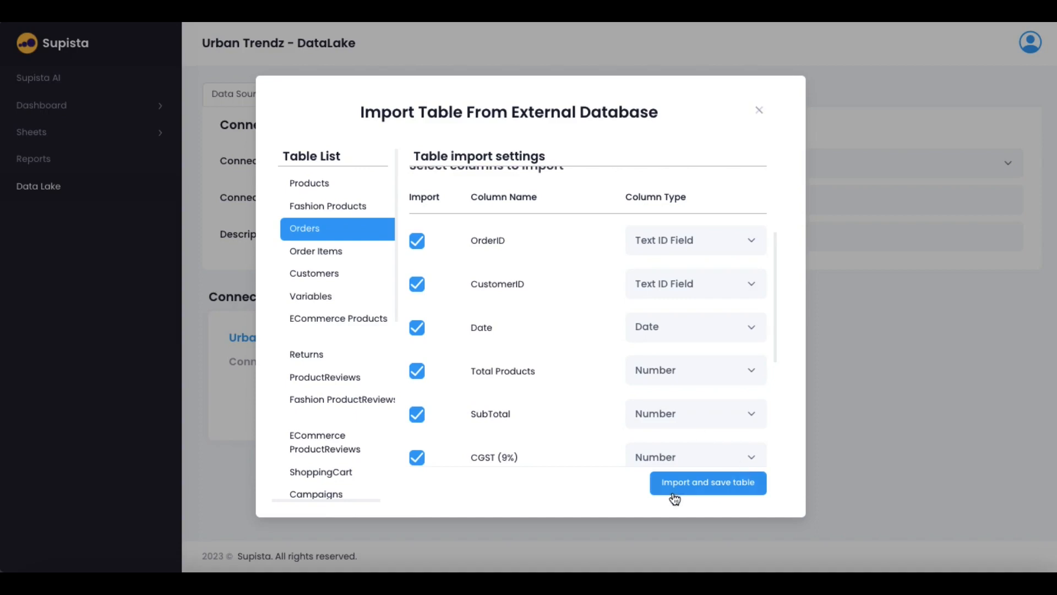
pyautogui.click(670, 243)
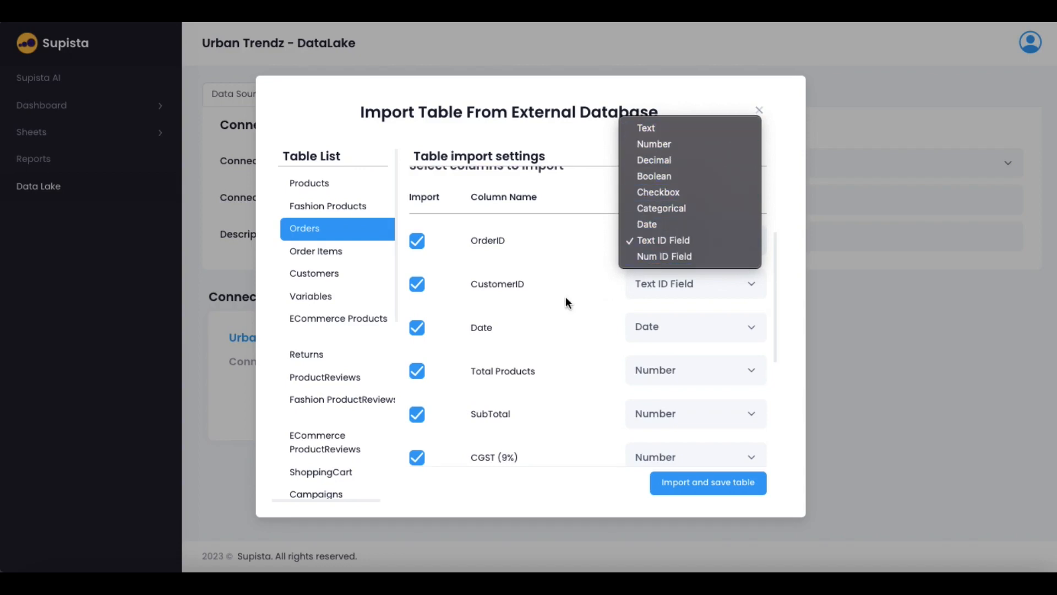
pyautogui.scroll(-1, 566, 296)
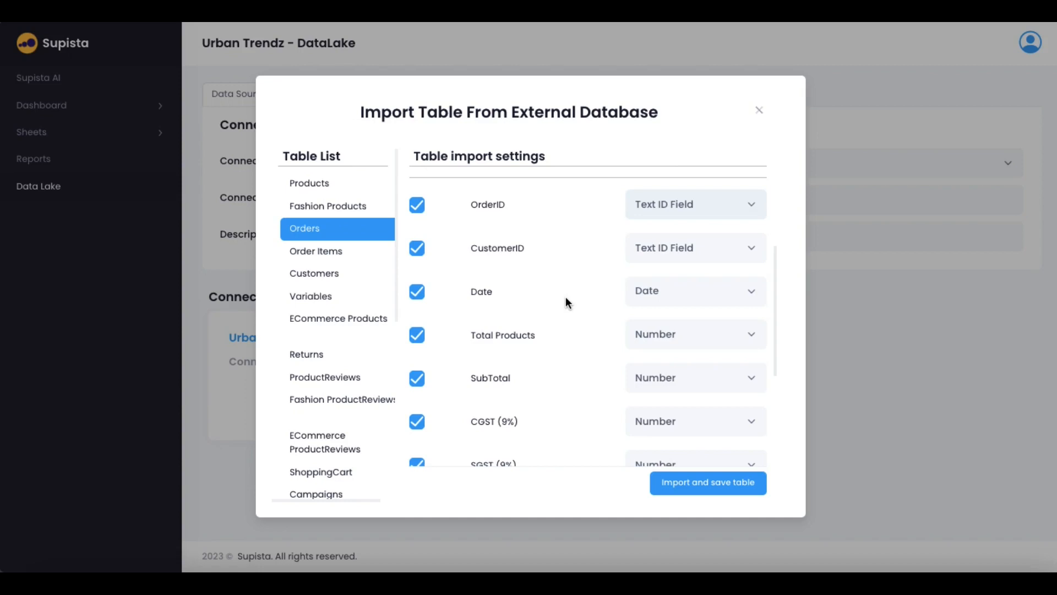
pyautogui.scroll(-4, 566, 298)
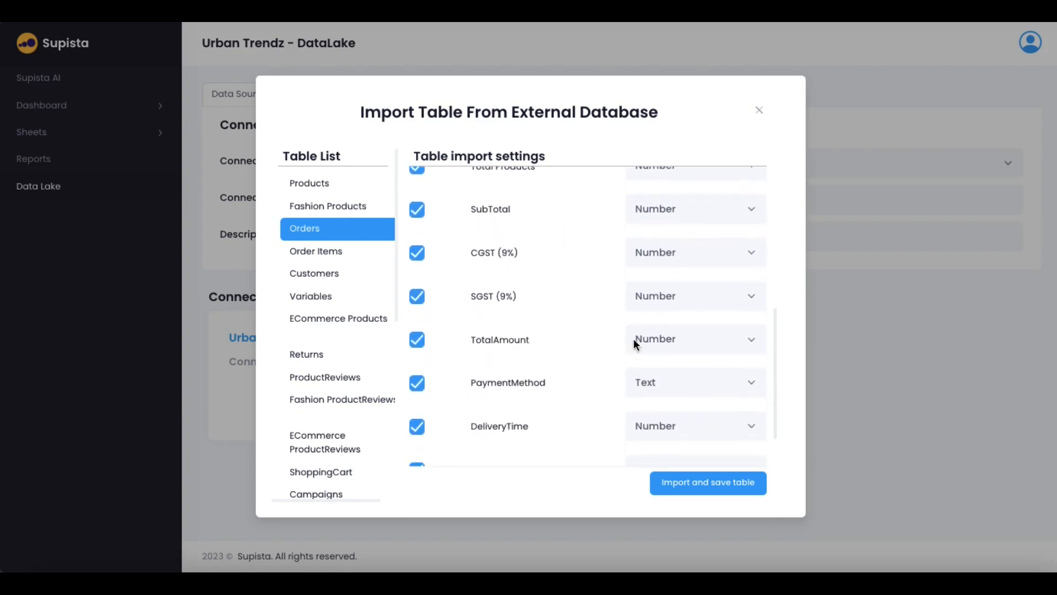
pyautogui.scroll(-5, 564, 397)
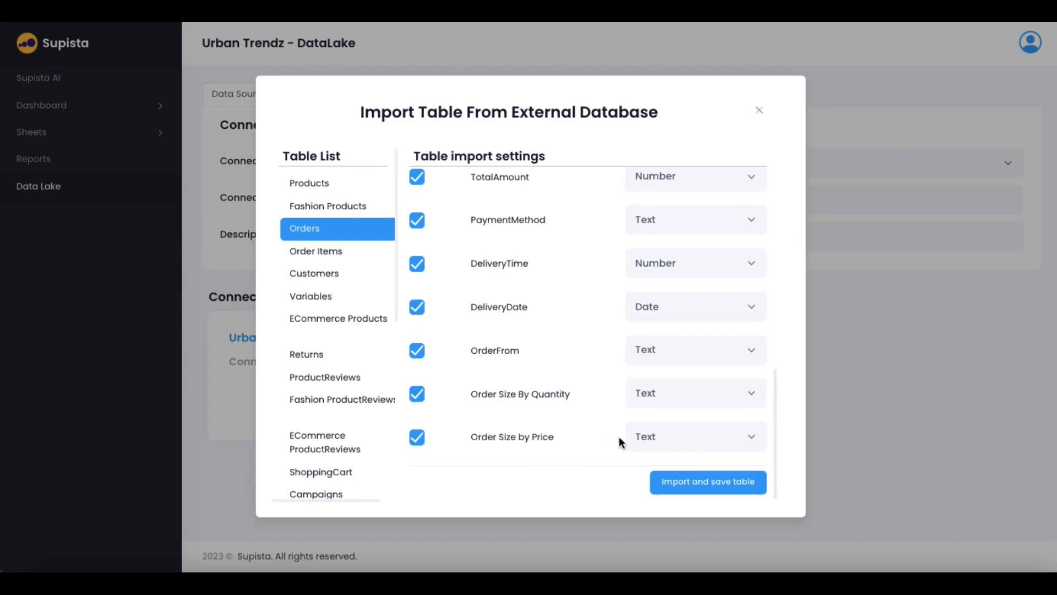
pyautogui.scroll(4, 601, 328)
pyautogui.scroll(5, 603, 331)
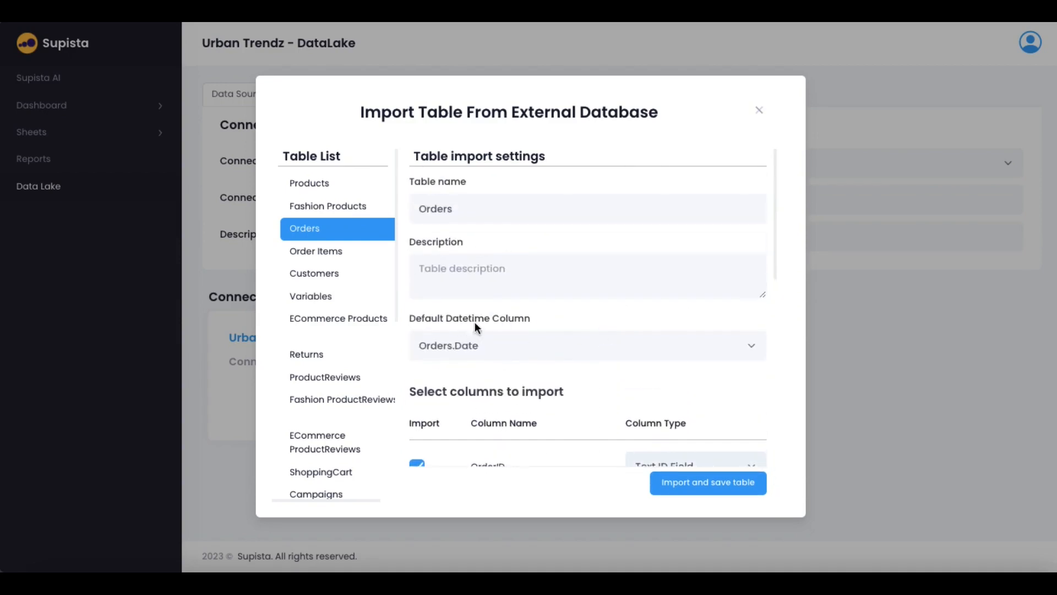
# Keep Orders.Date as the default datetime column
pyautogui.click(494, 341)
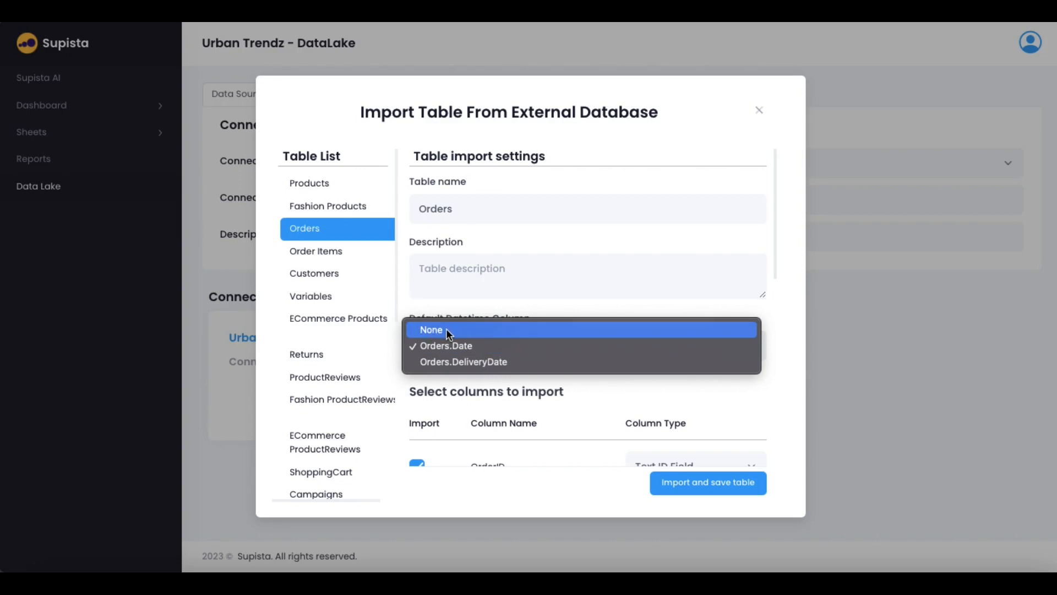
pyautogui.click(502, 296)
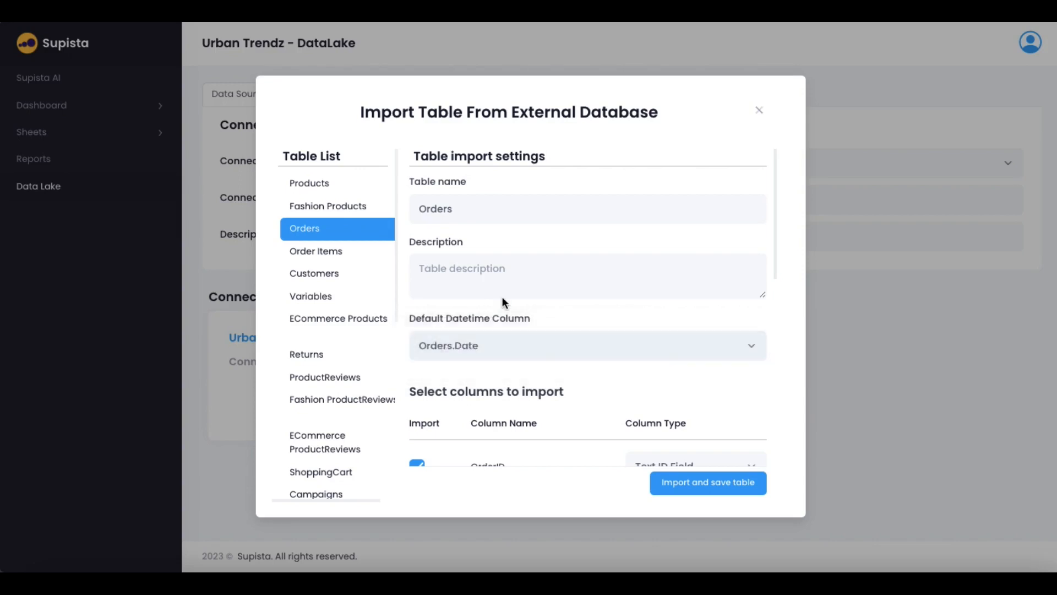
pyautogui.scroll(-1, 587, 414)
pyautogui.scroll(-10, 587, 411)
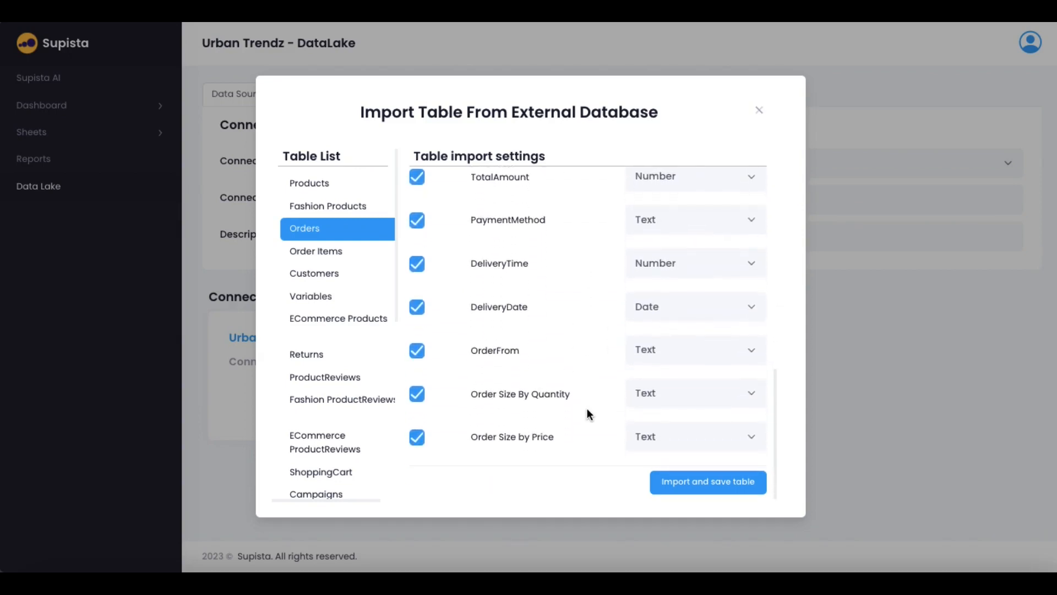
# Leave every column ticked, including OrderFrom and Order Size By Quantity, and import the Orders table
pyautogui.click(417, 395)
pyautogui.click(418, 351)
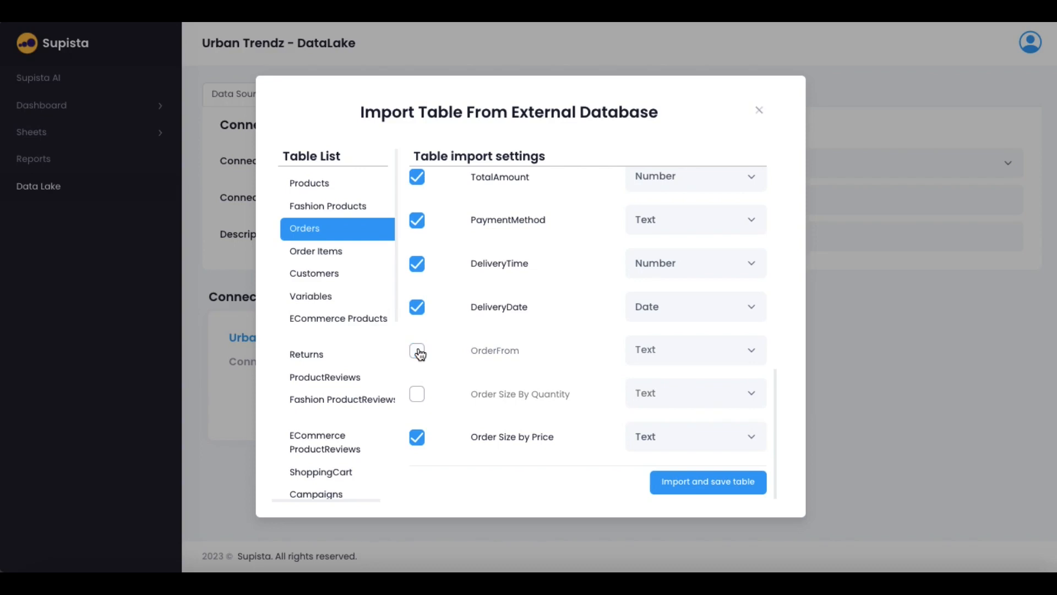
pyautogui.click(418, 351)
pyautogui.click(418, 396)
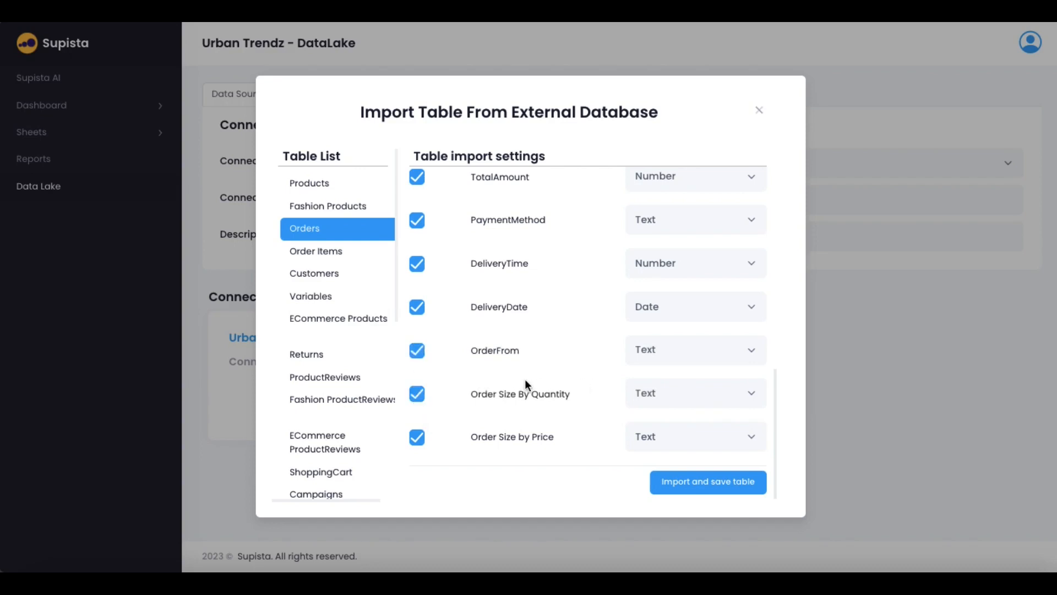
pyautogui.scroll(1, 527, 385)
pyautogui.scroll(-1, 527, 385)
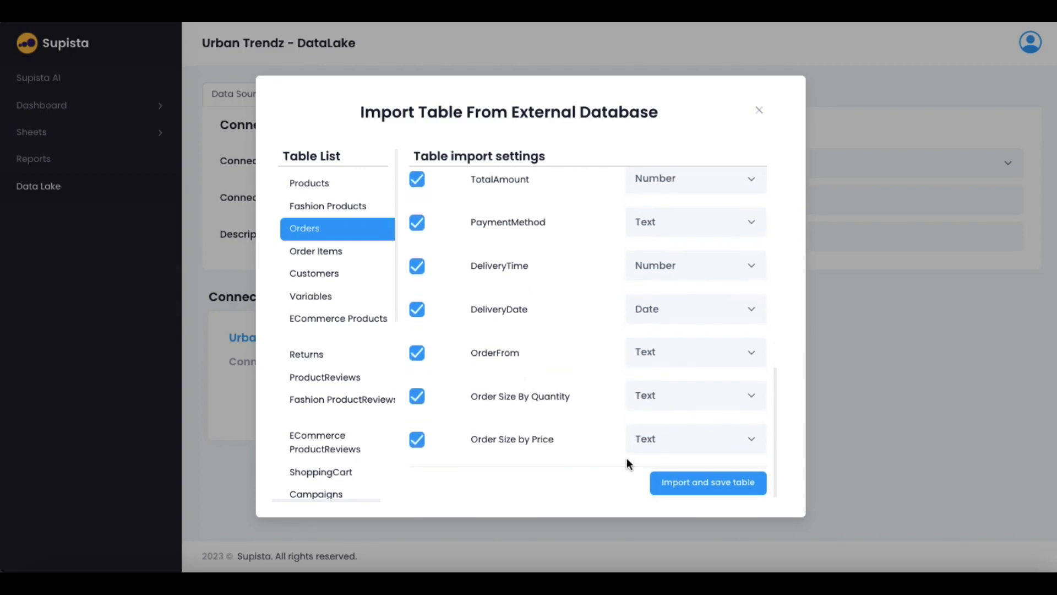
pyautogui.scroll(5, 587, 351)
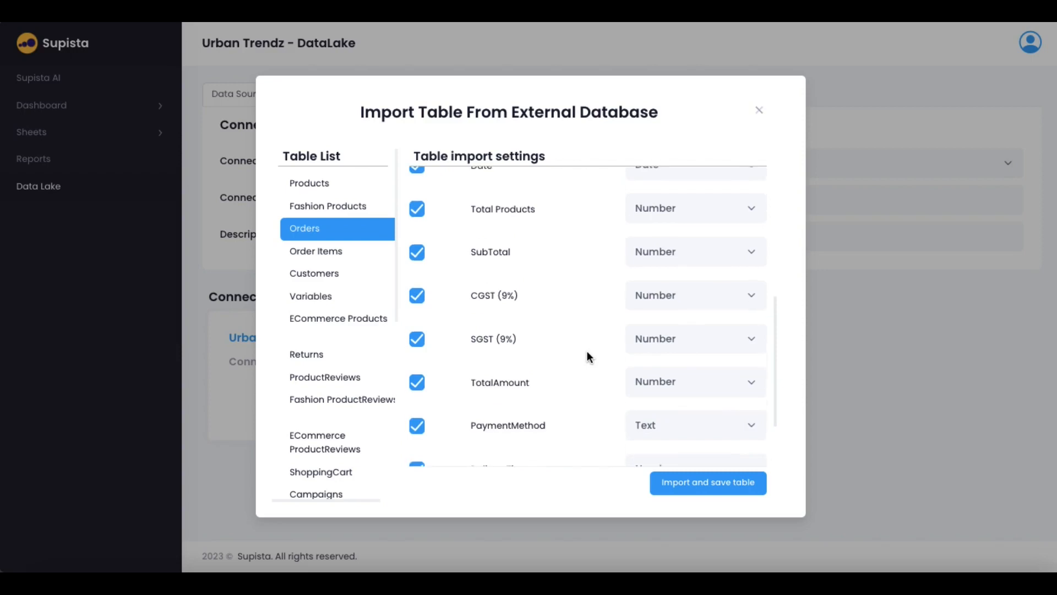
pyautogui.scroll(1, 587, 351)
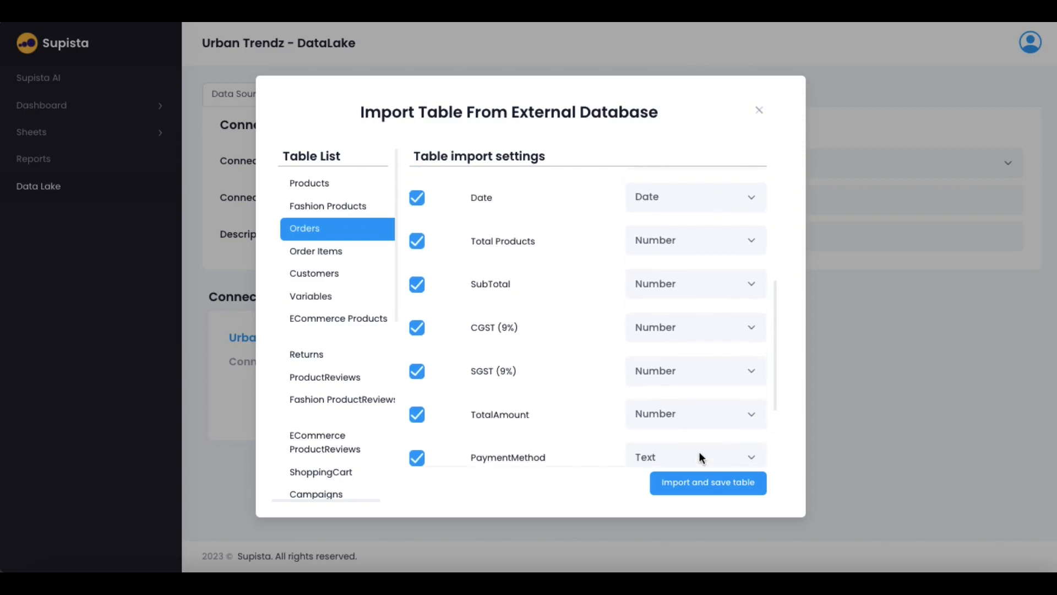
pyautogui.click(705, 490)
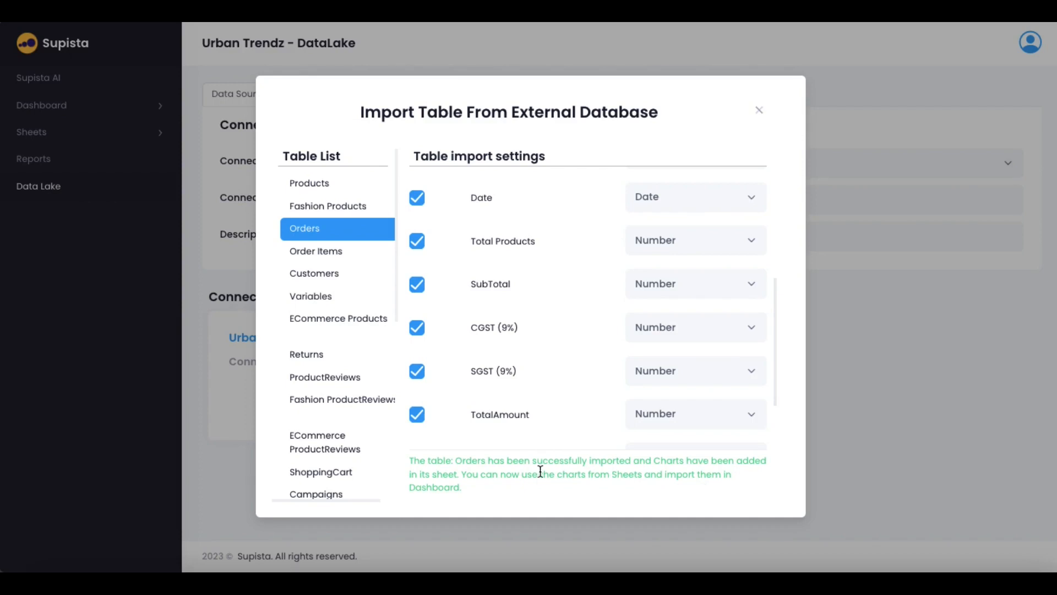
# Close the import dialog, open the Orders sheet from Sheets, and scroll through its charts
pyautogui.click(760, 112)
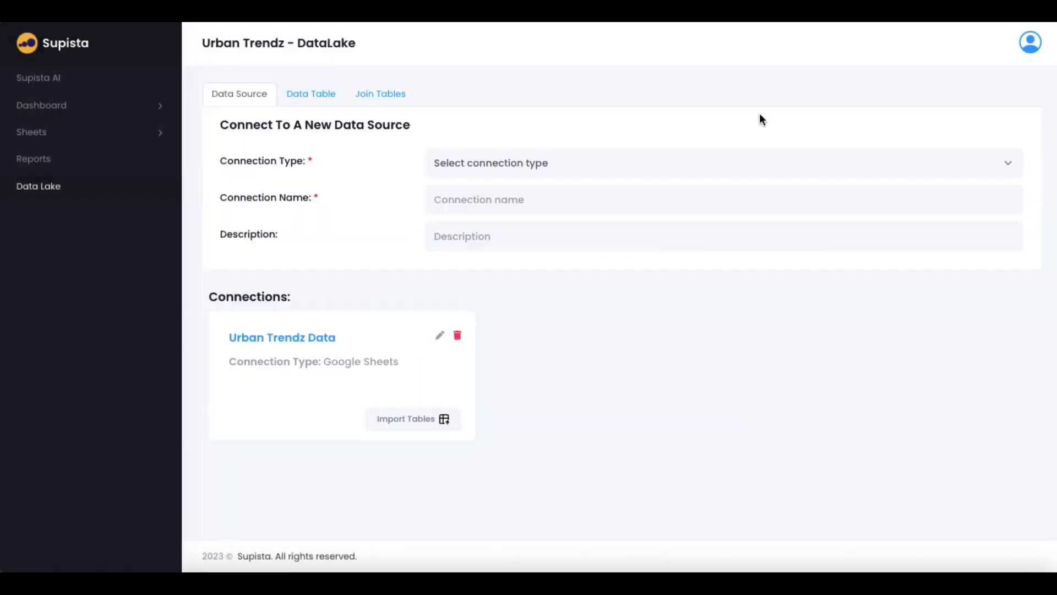
pyautogui.click(43, 141)
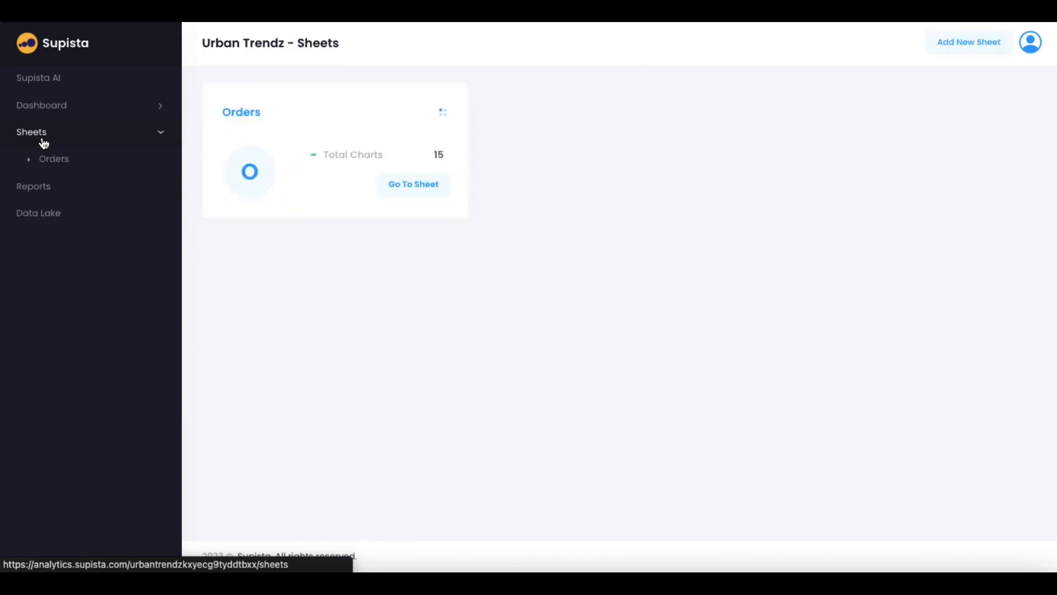
pyautogui.click(244, 114)
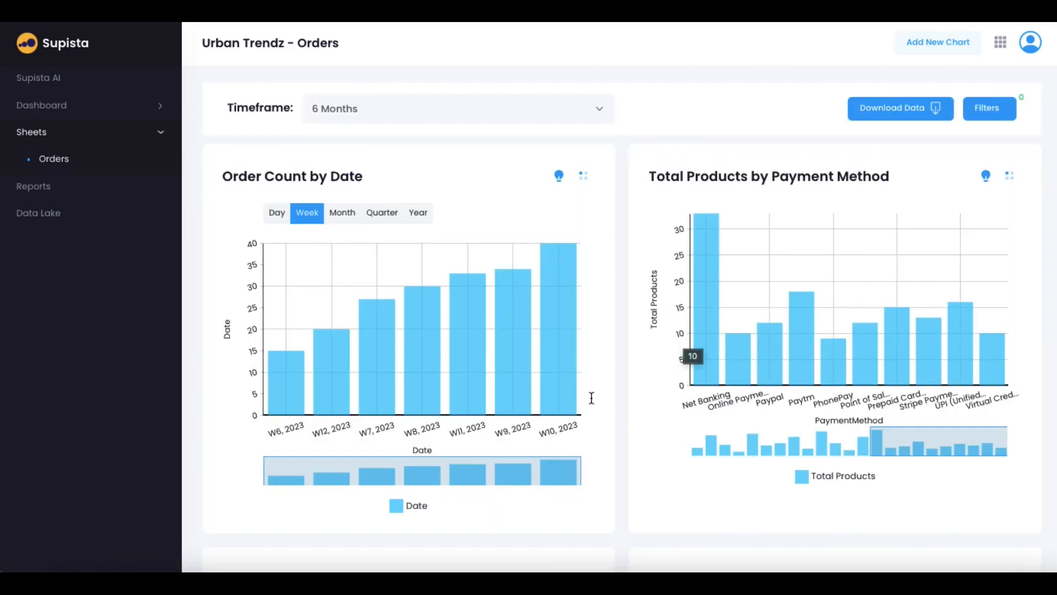
pyautogui.scroll(-10, 591, 398)
pyautogui.scroll(-10, 592, 398)
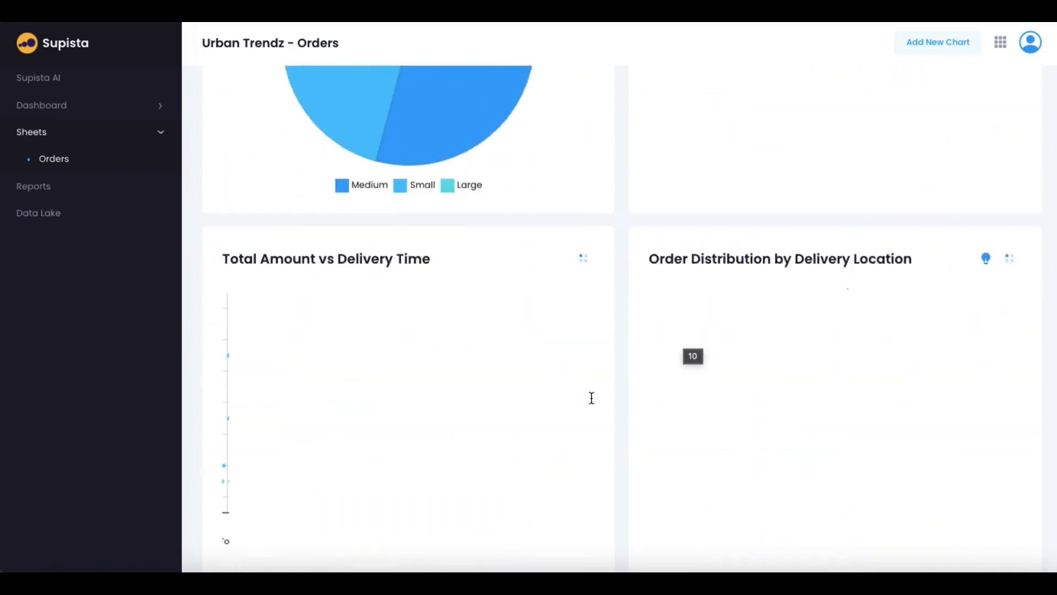
pyautogui.scroll(8, 591, 398)
pyautogui.scroll(-1, 592, 398)
pyautogui.scroll(-8, 591, 397)
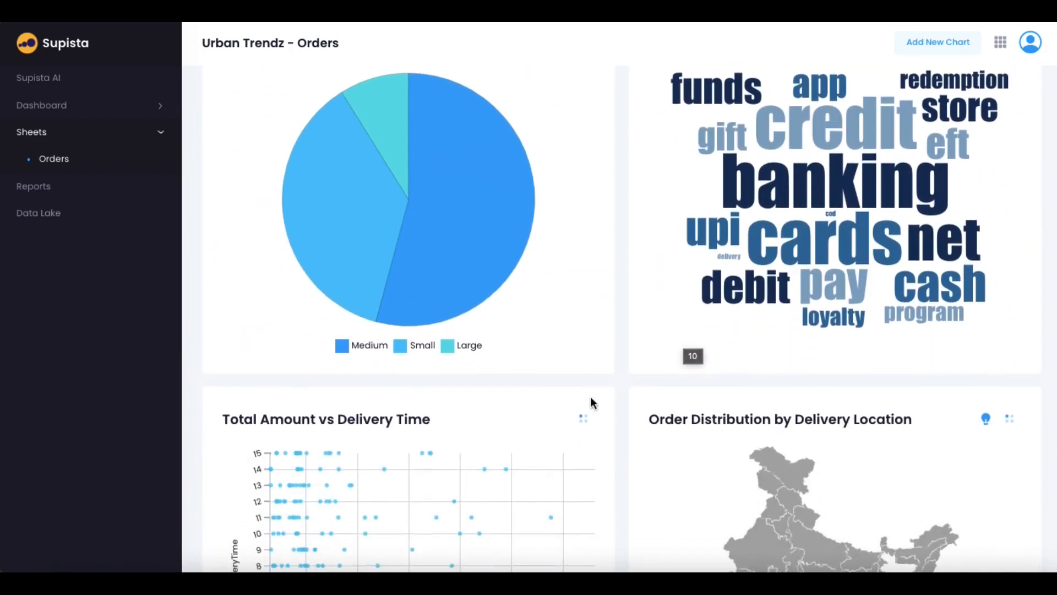
pyautogui.scroll(-13, 591, 398)
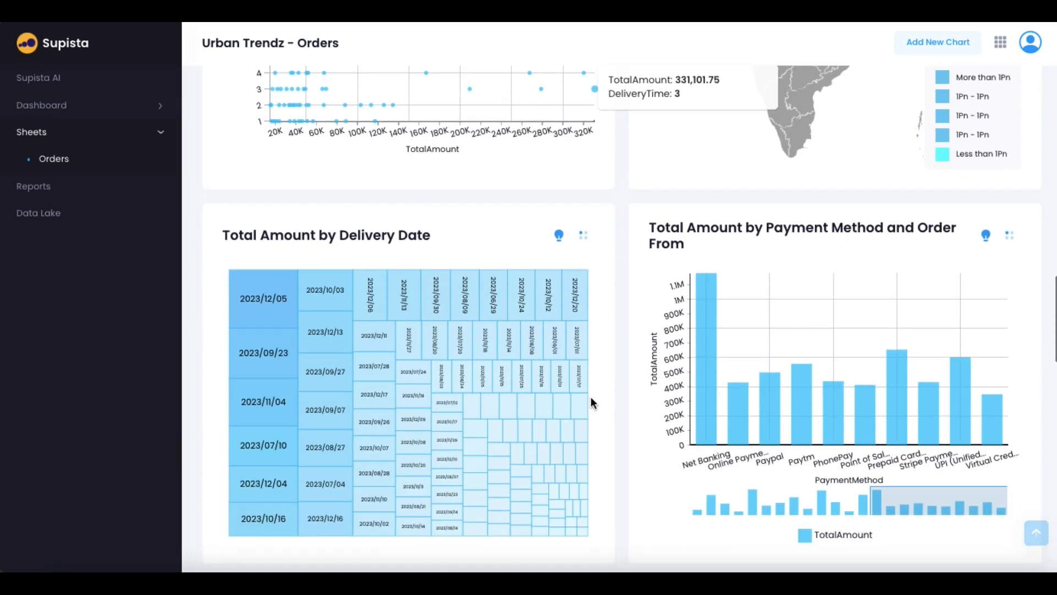
pyautogui.scroll(-6, 591, 398)
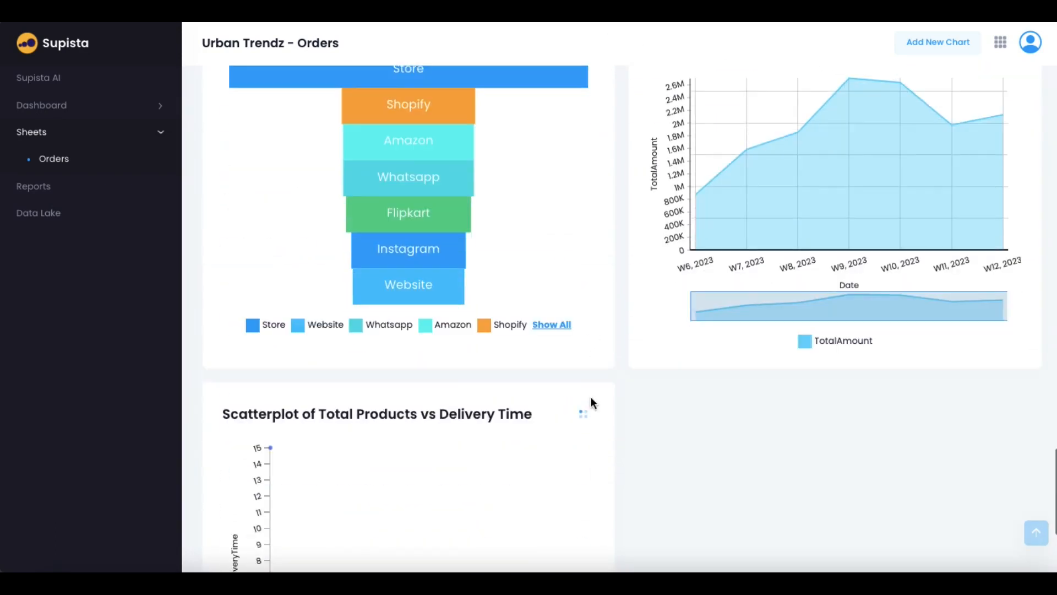
pyautogui.scroll(-3, 591, 397)
pyautogui.scroll(10, 591, 398)
pyautogui.scroll(20, 591, 398)
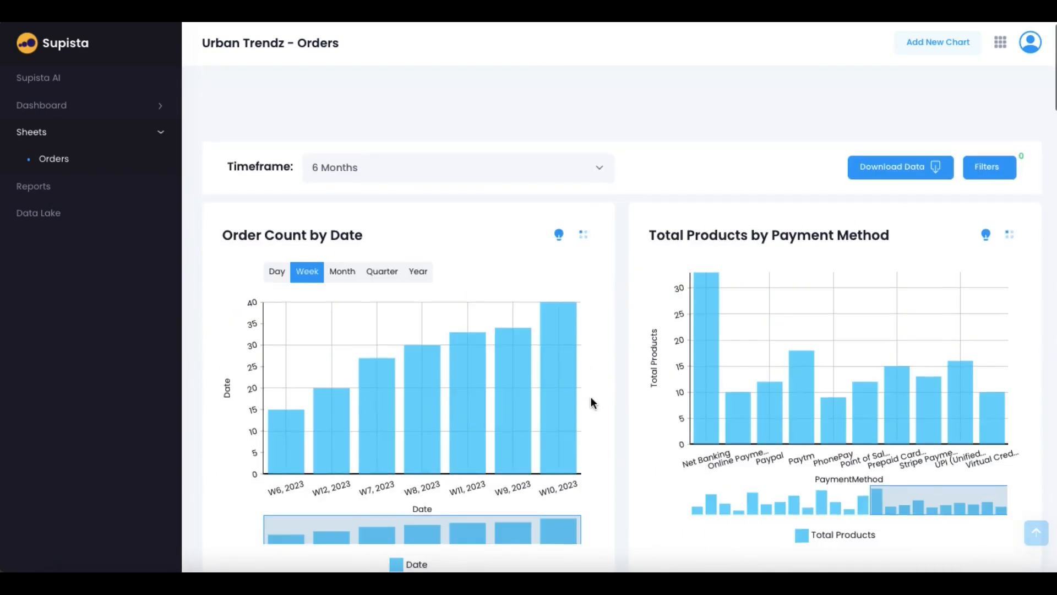
# Set the Orders charts' Timeframe to 1 month
pyautogui.click(433, 111)
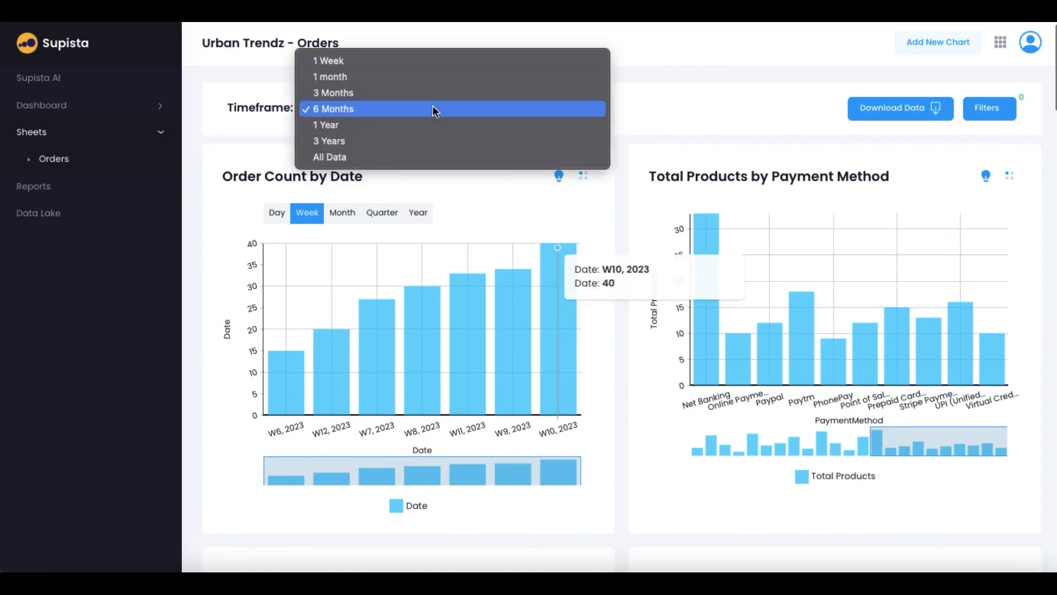
pyautogui.click(365, 81)
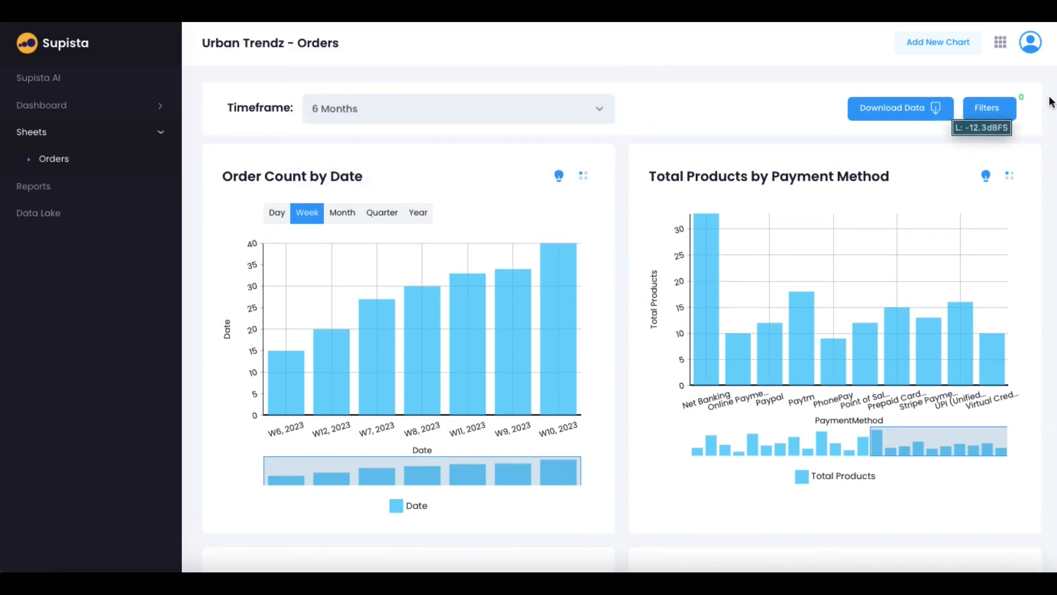
pyautogui.click(1001, 104)
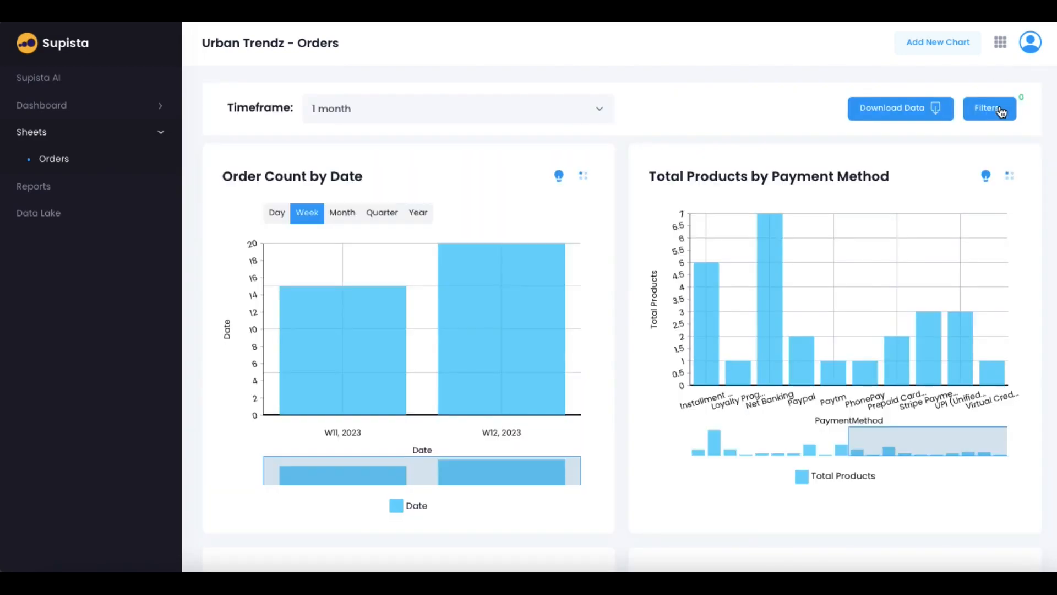
# Add a TotalAmount filter from min 214588 to max 422305 and close Filters
pyautogui.click(1001, 111)
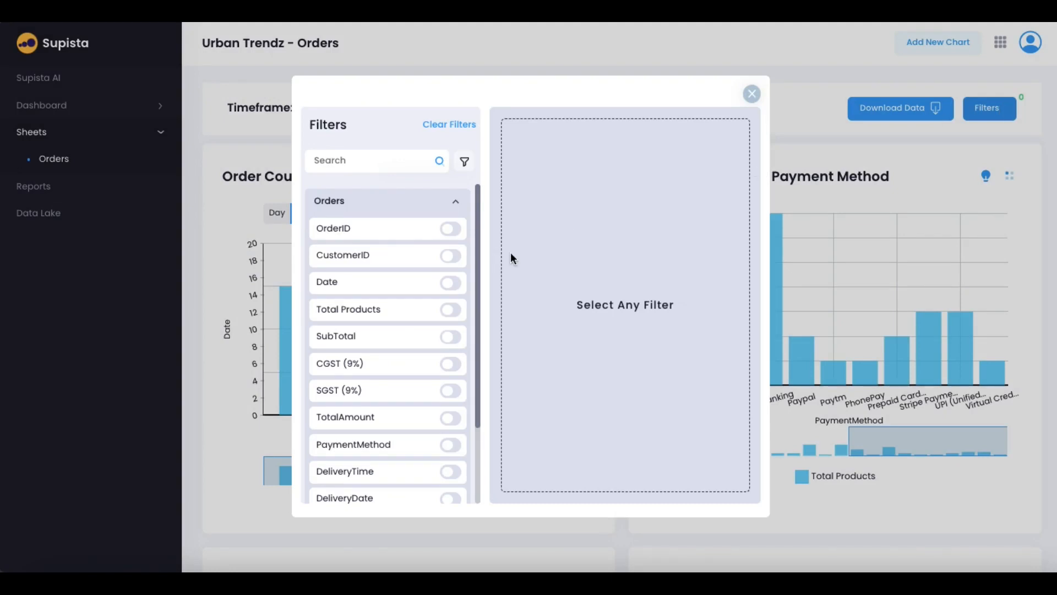
pyautogui.scroll(-3, 389, 324)
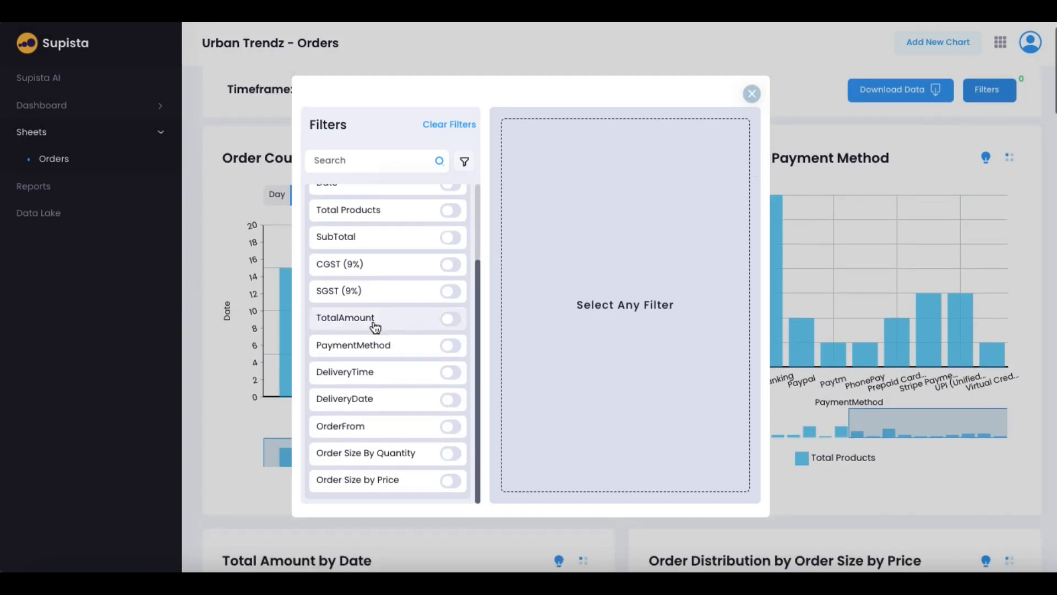
pyautogui.click(365, 321)
pyautogui.click(602, 149)
pyautogui.click(697, 152)
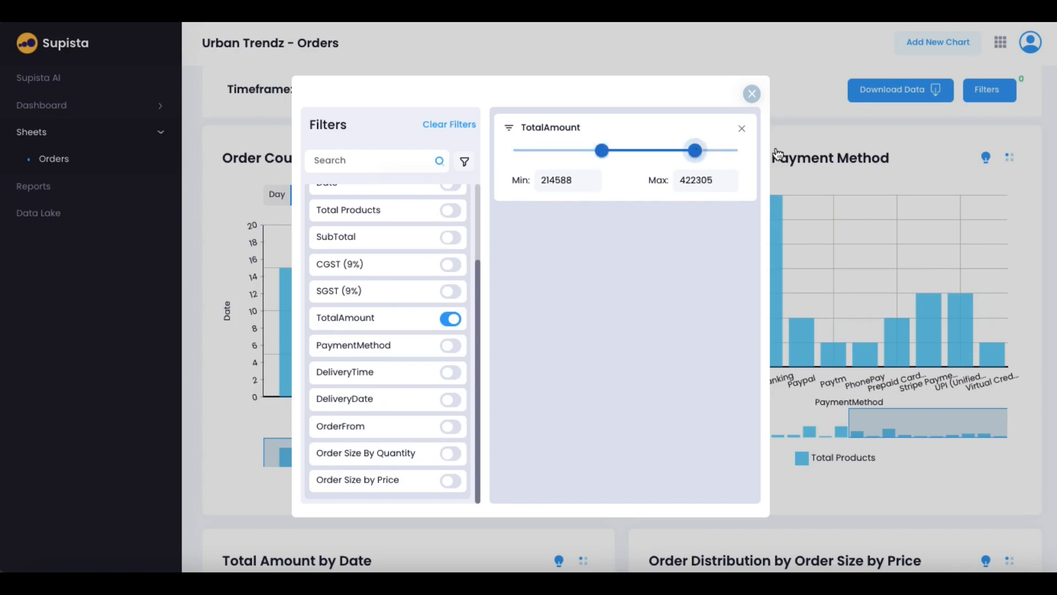
pyautogui.click(811, 157)
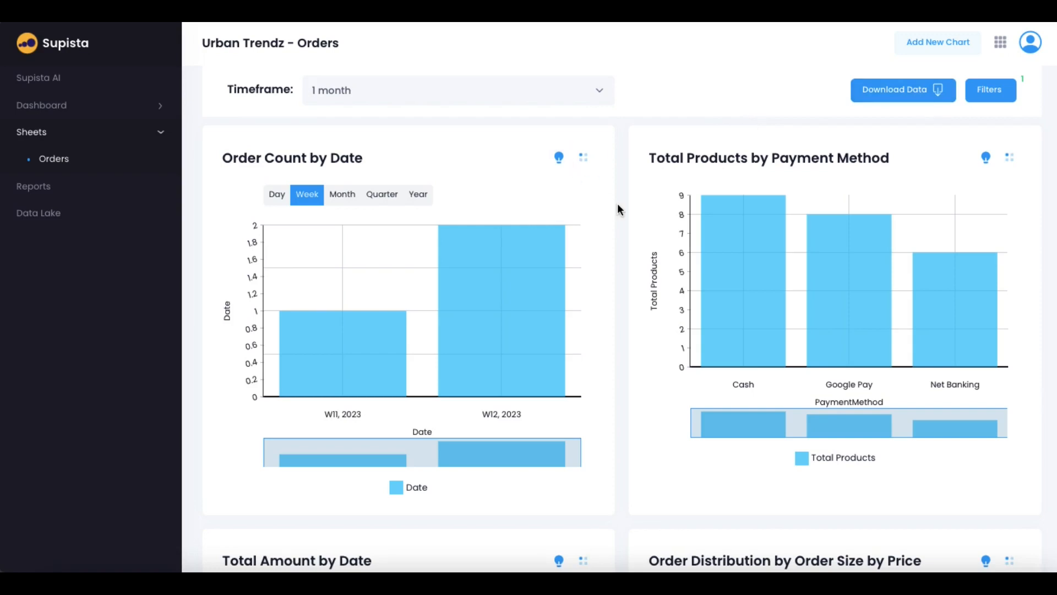
# Review Order Count by Date AI insights, expanding Maximum Minimum and Pareto Rule analyses
pyautogui.click(560, 160)
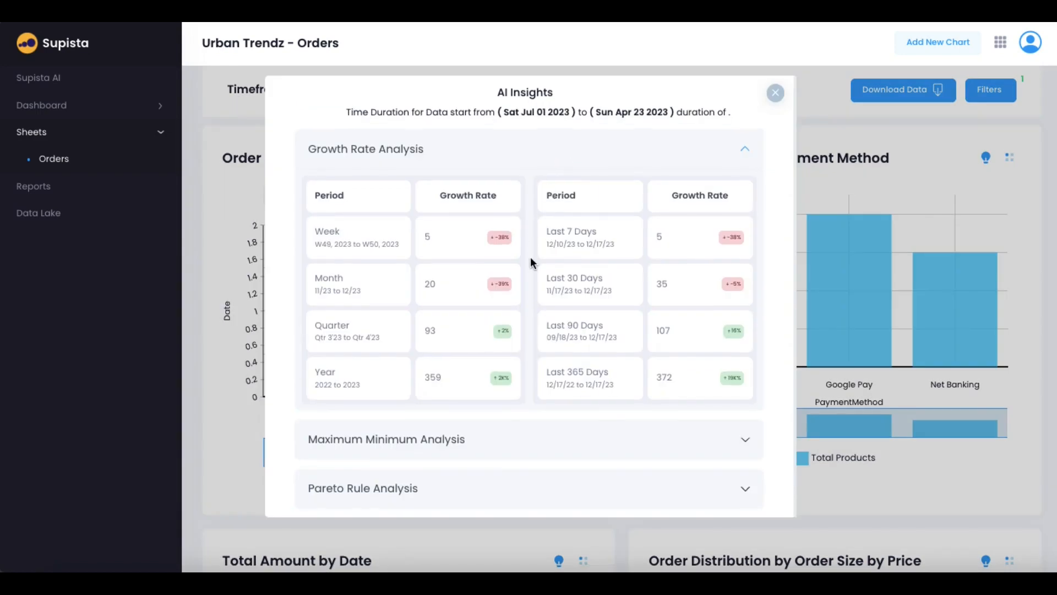
pyautogui.click(491, 444)
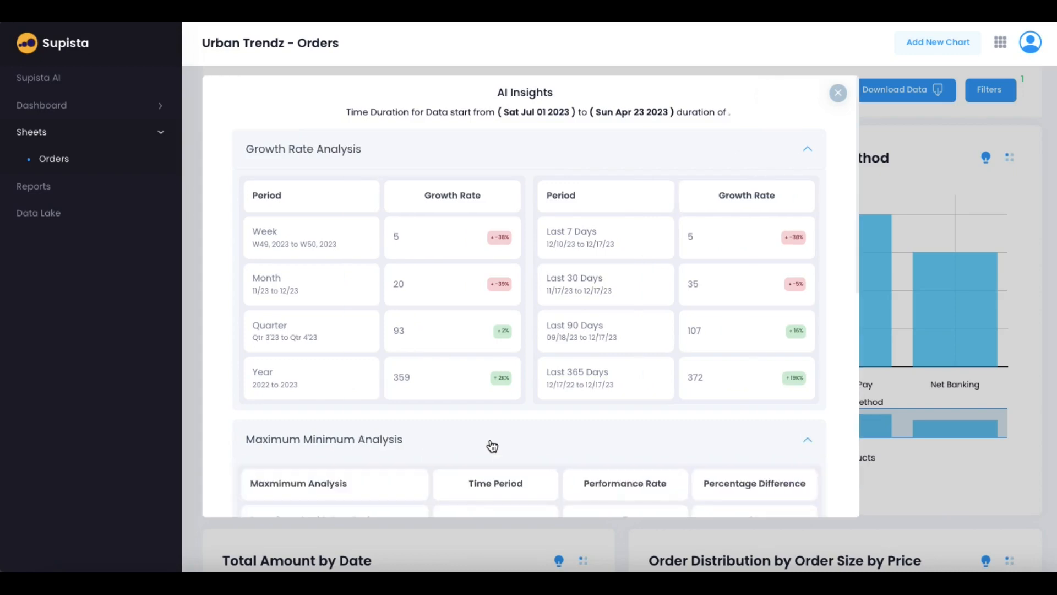
pyautogui.scroll(-4, 491, 445)
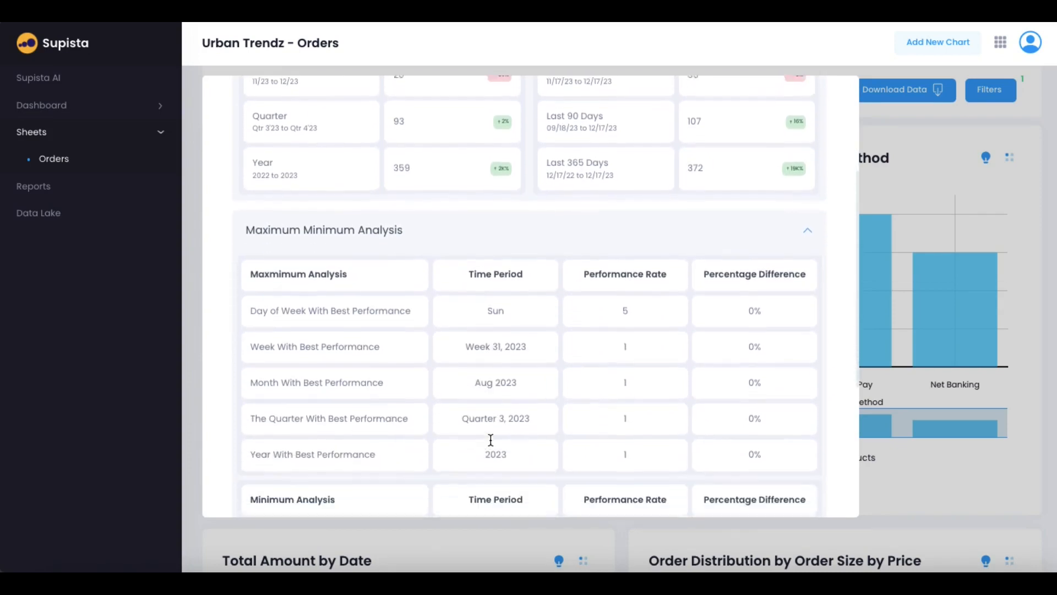
pyautogui.scroll(-3, 490, 438)
pyautogui.scroll(3, 490, 438)
pyautogui.scroll(6, 490, 439)
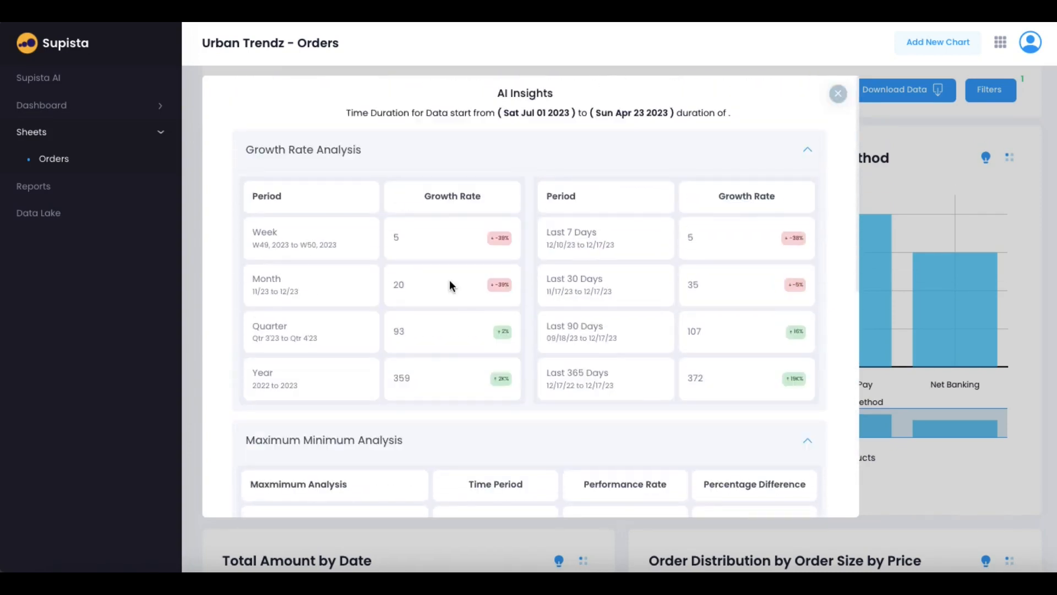
pyautogui.scroll(-3, 450, 280)
pyautogui.scroll(-8, 449, 280)
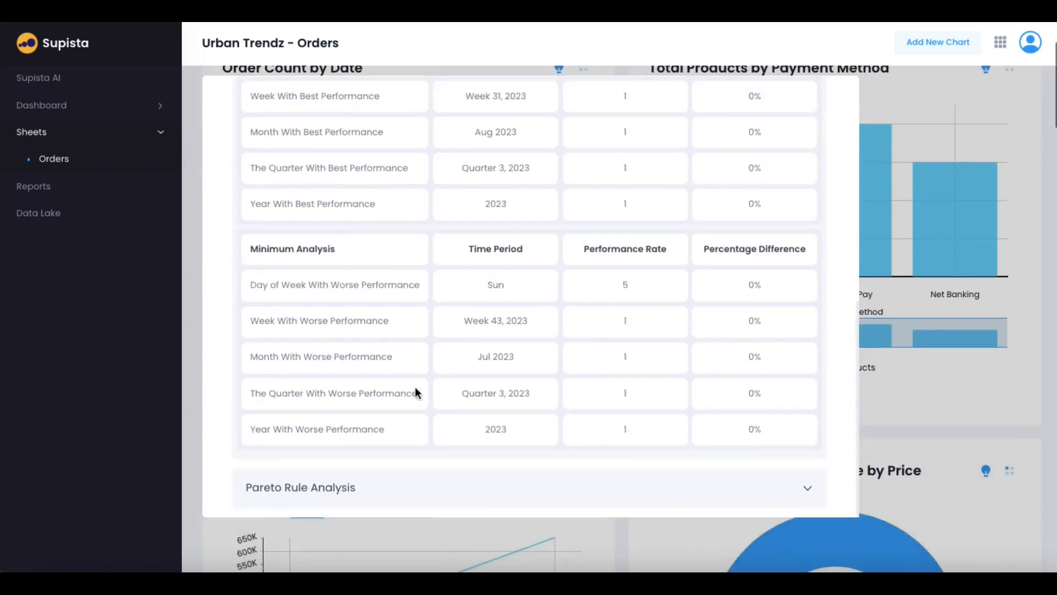
pyautogui.click(422, 499)
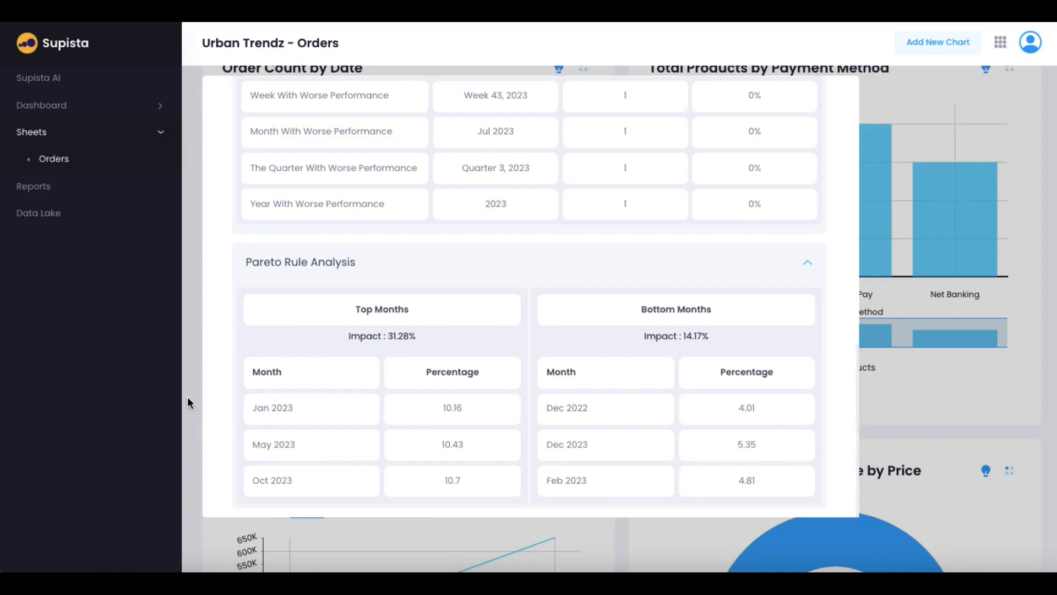
pyautogui.scroll(7, 365, 303)
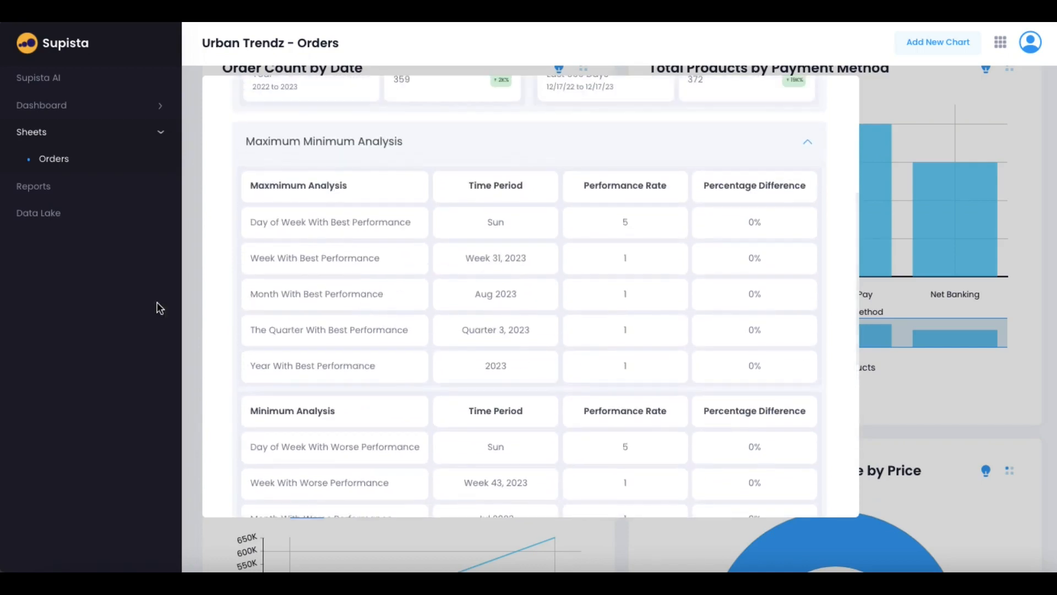
# Close the analysis window and open the Order Count by Date chart settings
pyautogui.click(193, 215)
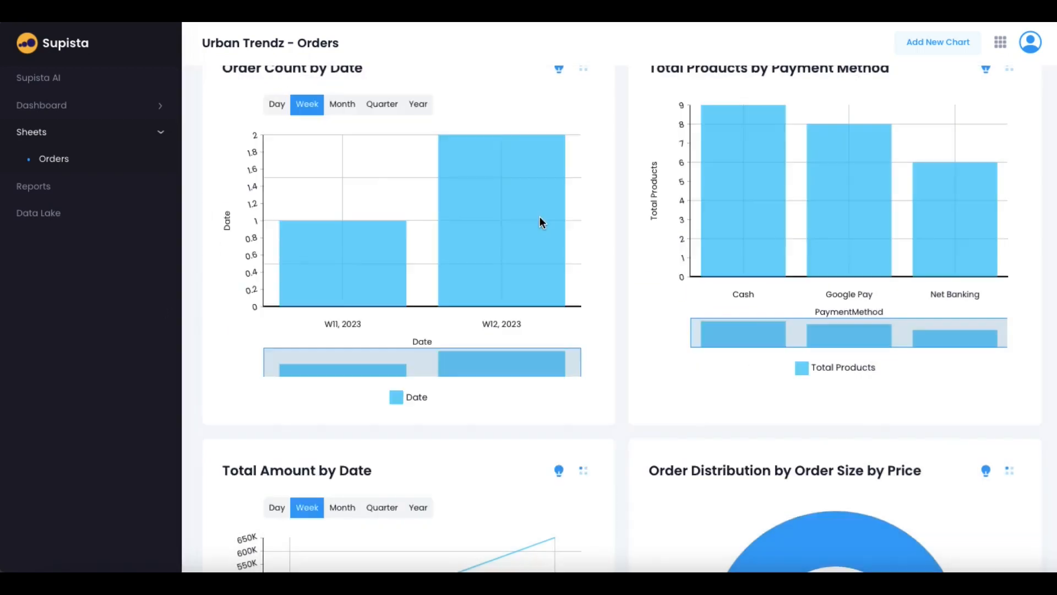
pyautogui.scroll(2, 539, 217)
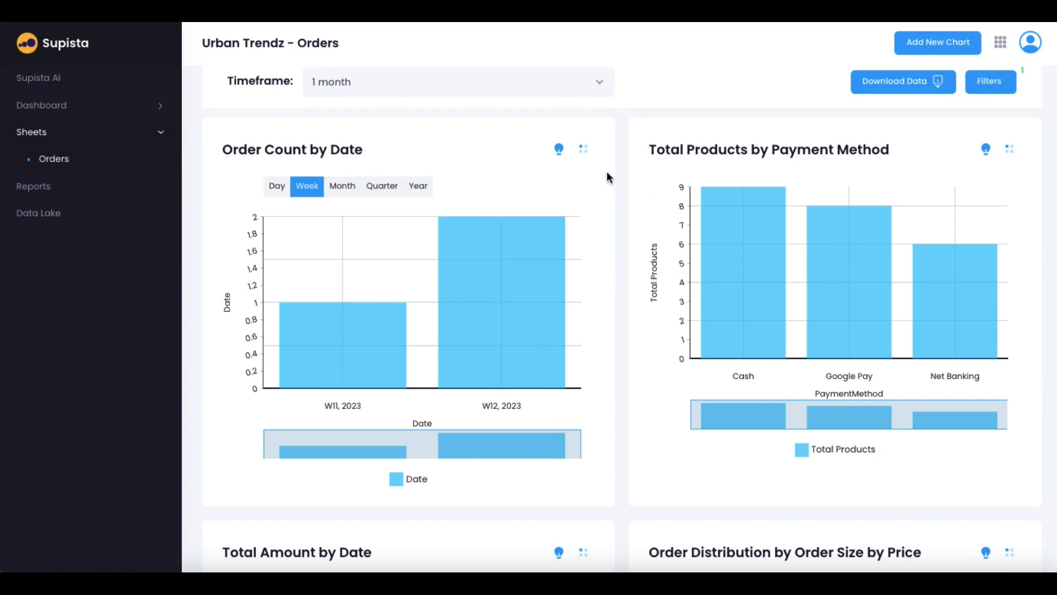
pyautogui.click(585, 150)
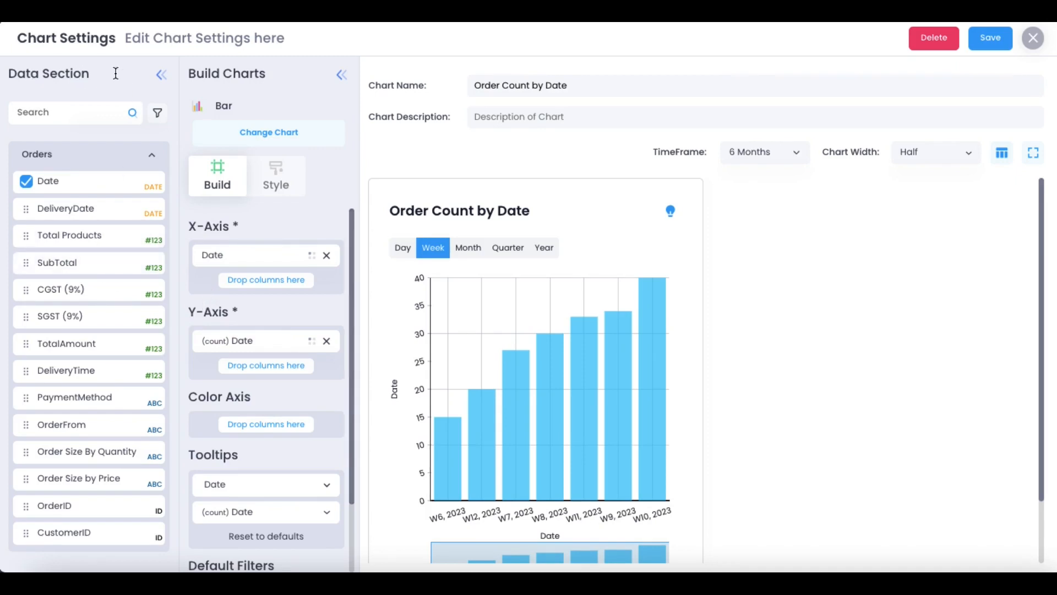
# Replace Date on the X-Axis so bars group by month, 06/23 to 10/23
pyautogui.doubleClick(20, 71)
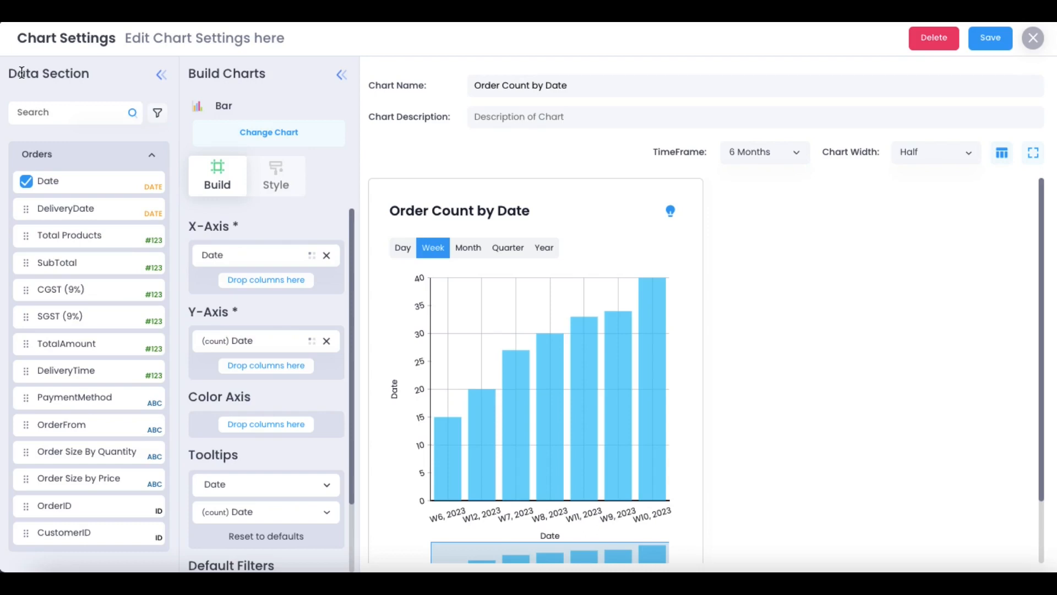
pyautogui.click(86, 71)
pyautogui.click(49, 162)
pyautogui.click(48, 162)
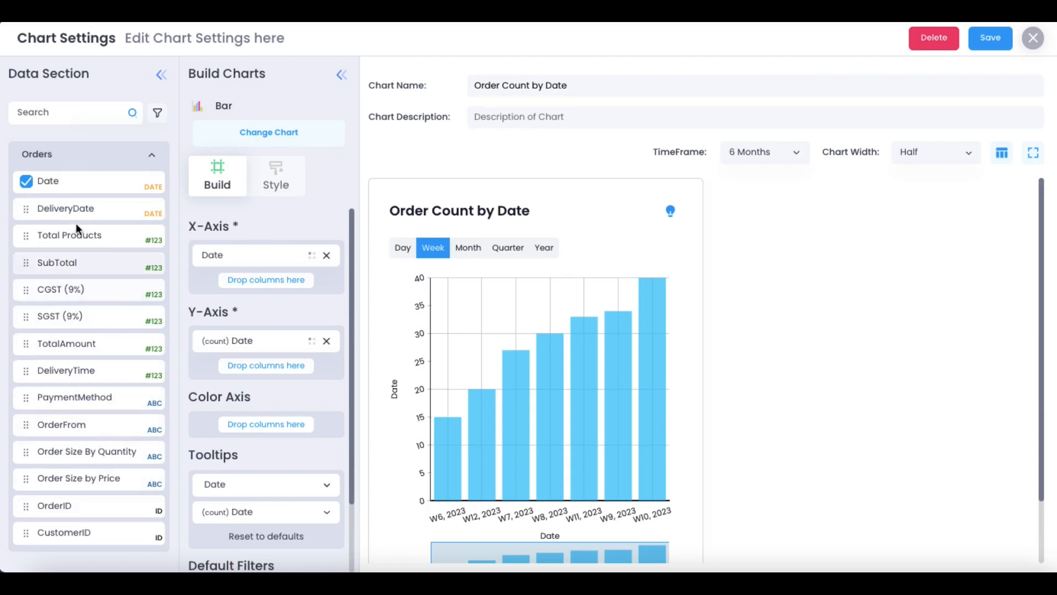
pyautogui.click(328, 256)
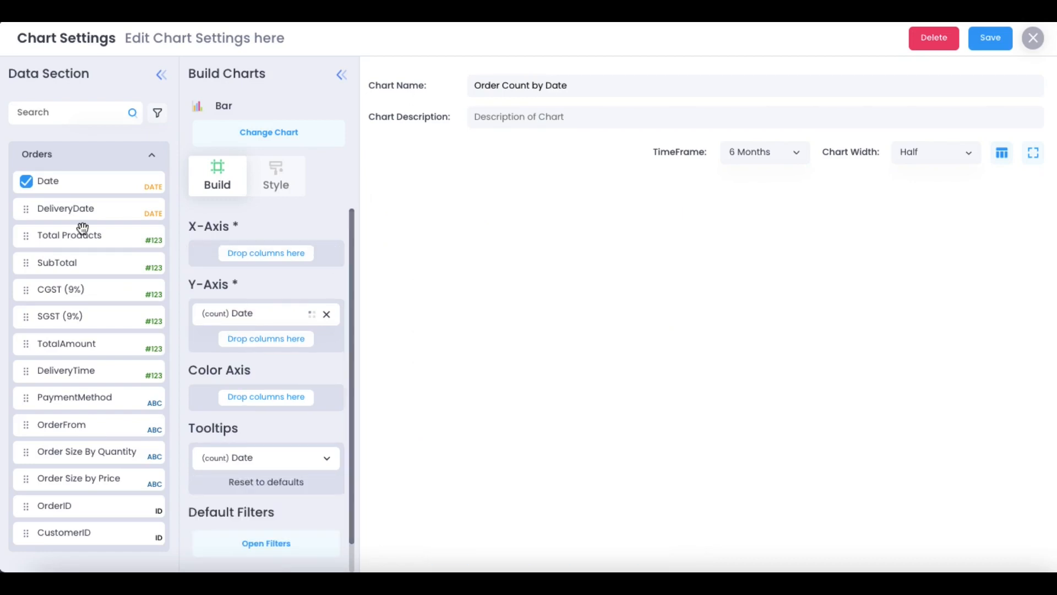
pyautogui.moveTo(66, 183); pyautogui.dragTo(253, 243)
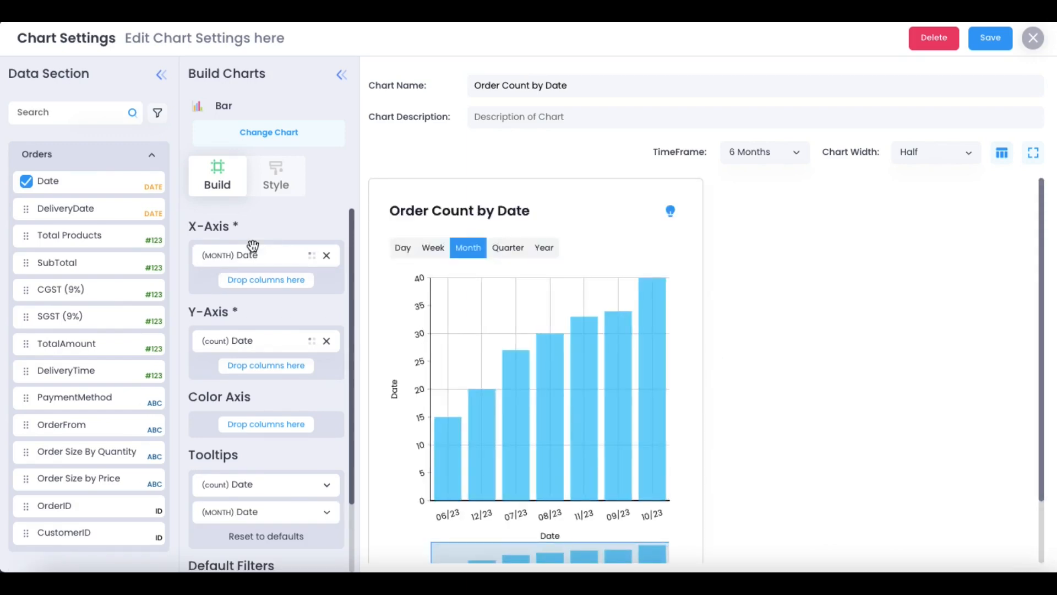
pyautogui.click(268, 132)
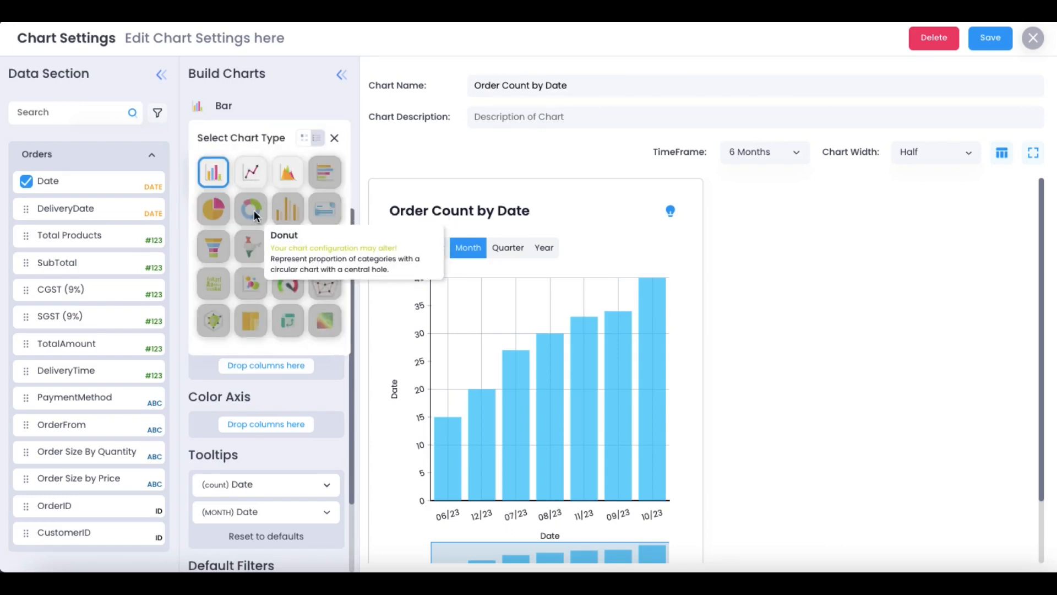
# Switch the chart to Donut, confirm the reset, then choose Bar again
pyautogui.click(254, 210)
pyautogui.click(512, 316)
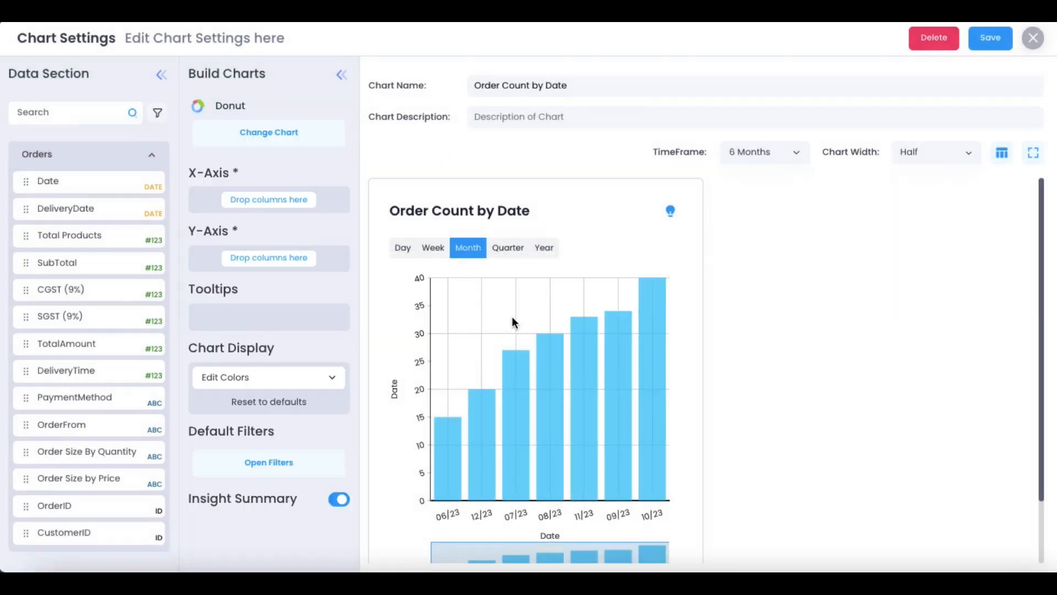
pyautogui.click(256, 132)
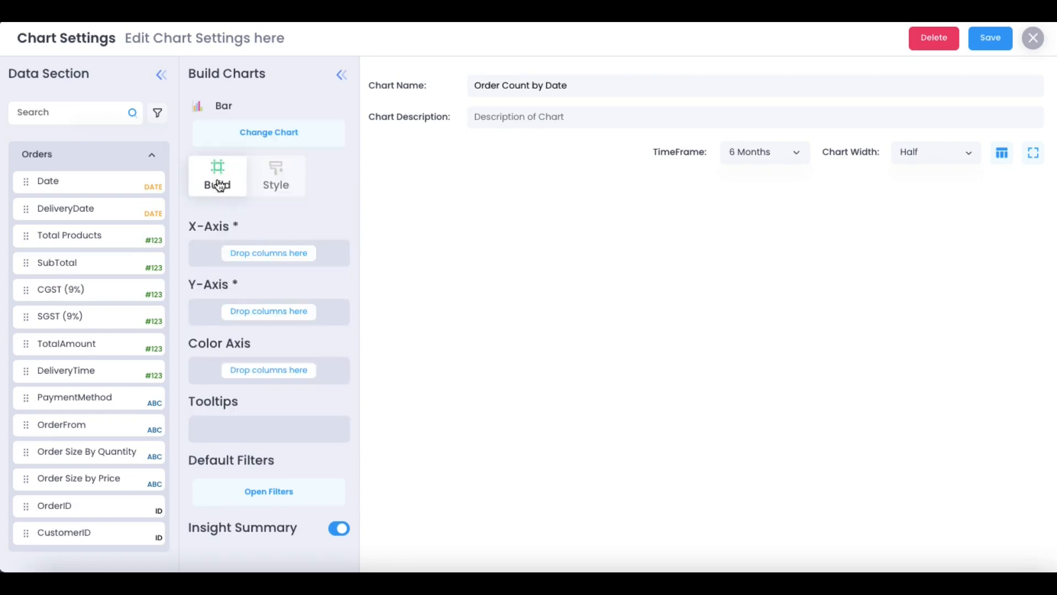
# Put Date on X-Axis and OrderID count on Y-Axis, trying then removing PaymentMethod colouring
pyautogui.moveTo(48, 181); pyautogui.dragTo(246, 246)
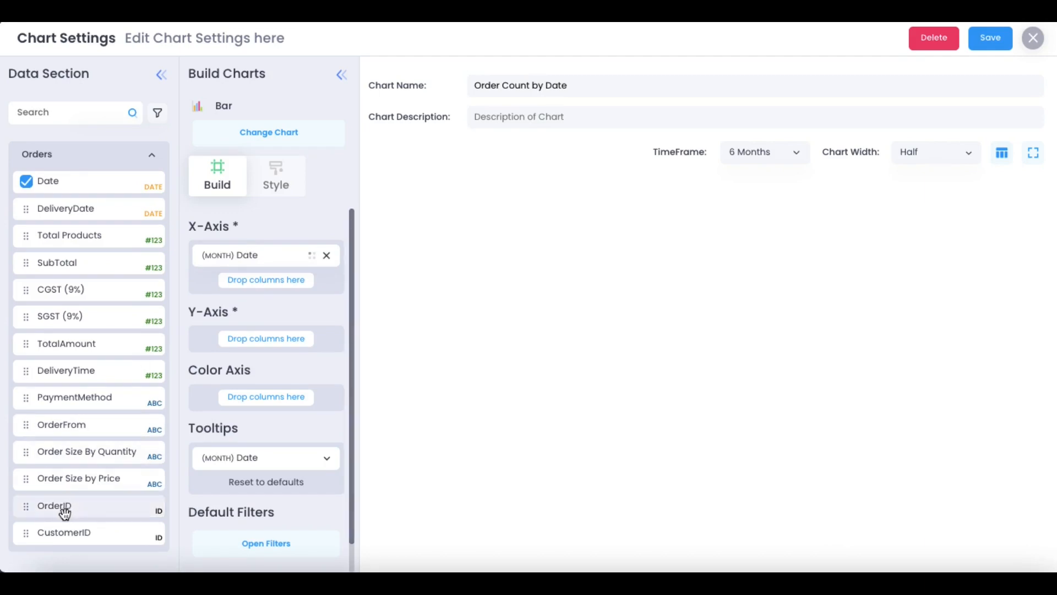
pyautogui.moveTo(62, 510); pyautogui.dragTo(254, 335)
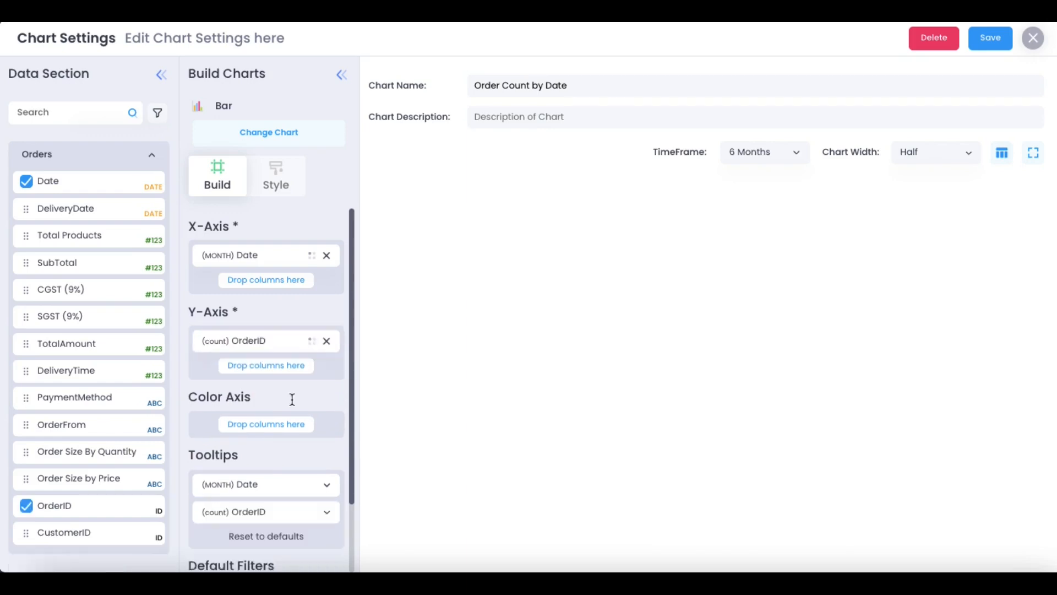
pyautogui.moveTo(76, 400); pyautogui.dragTo(247, 424)
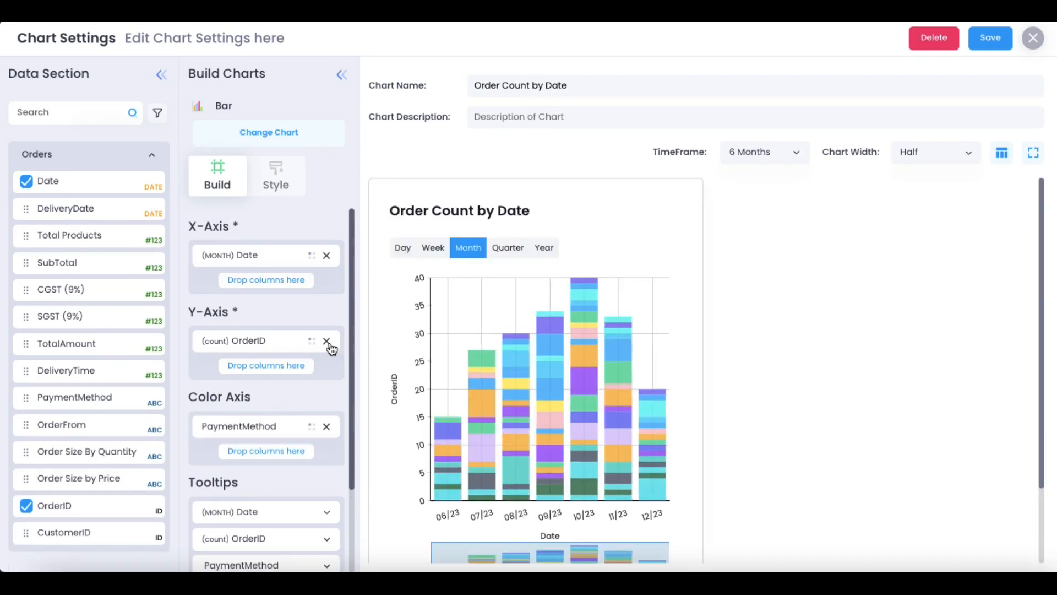
pyautogui.click(327, 428)
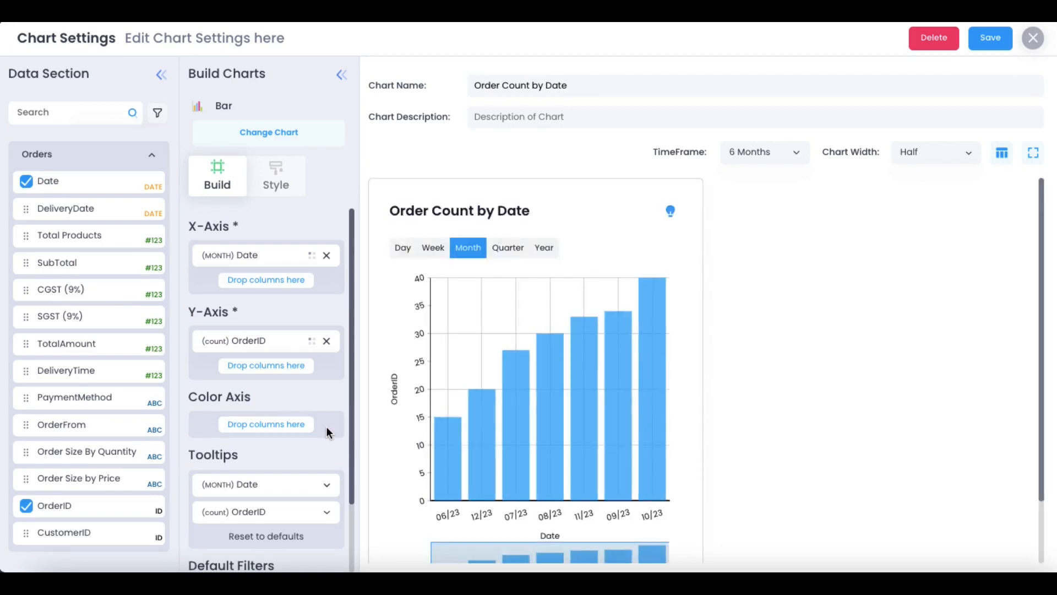
pyautogui.click(272, 134)
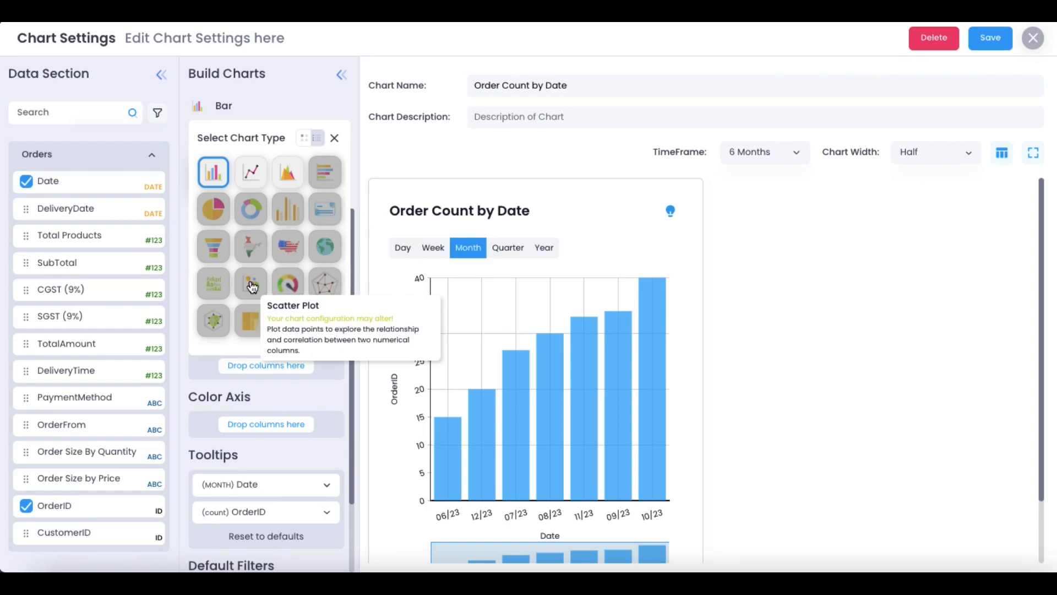
# Make the chart a KPI meter of summed SubTotal with first target point 900000
pyautogui.click(288, 283)
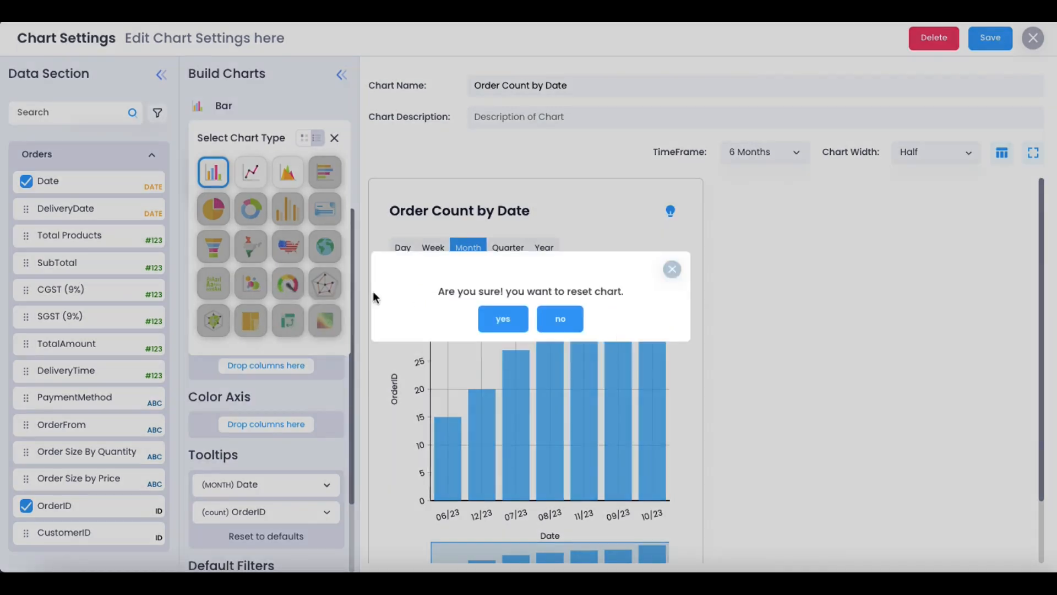
pyautogui.click(510, 318)
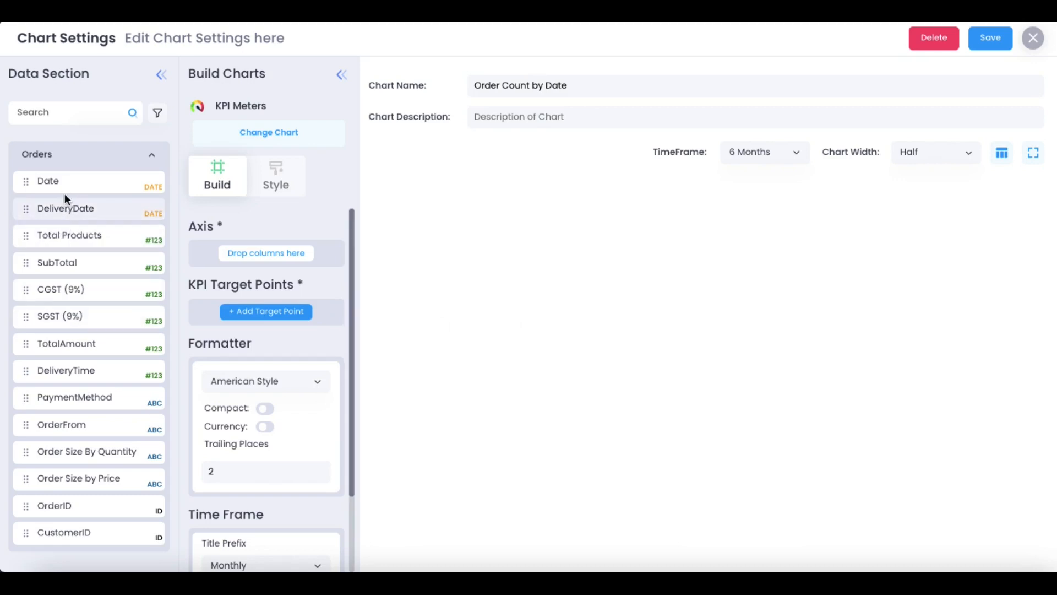
pyautogui.moveTo(73, 266); pyautogui.dragTo(267, 254)
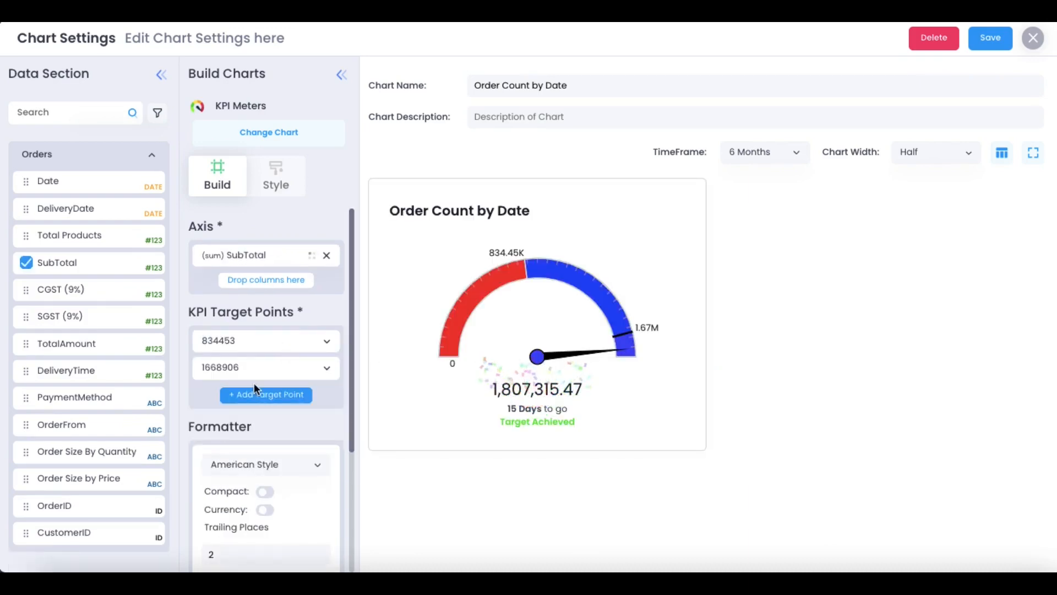
pyautogui.click(244, 349)
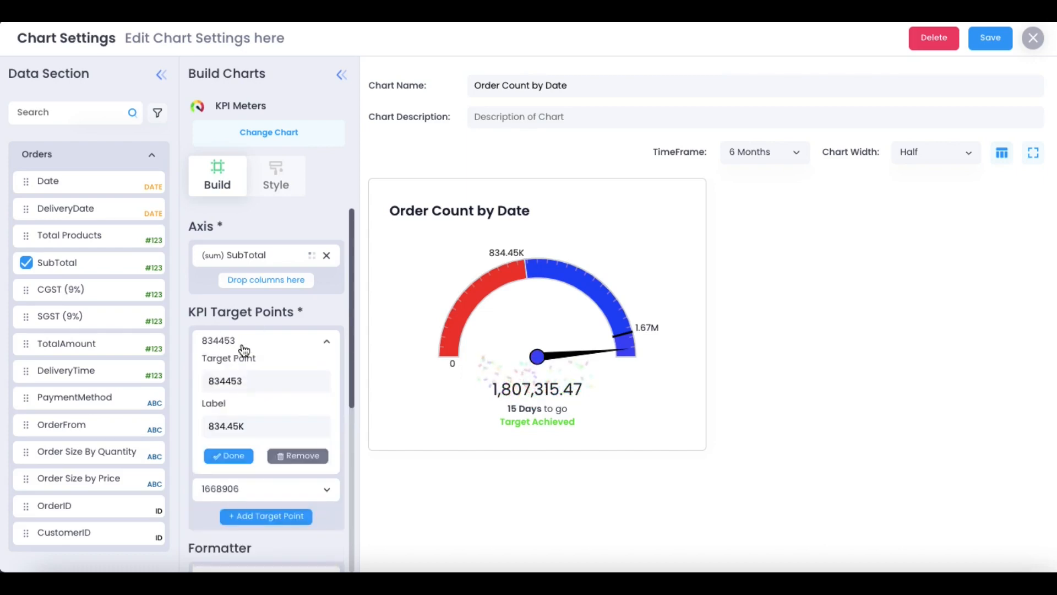
pyautogui.doubleClick(219, 382)
pyautogui.write('900000')
pyautogui.click(228, 456)
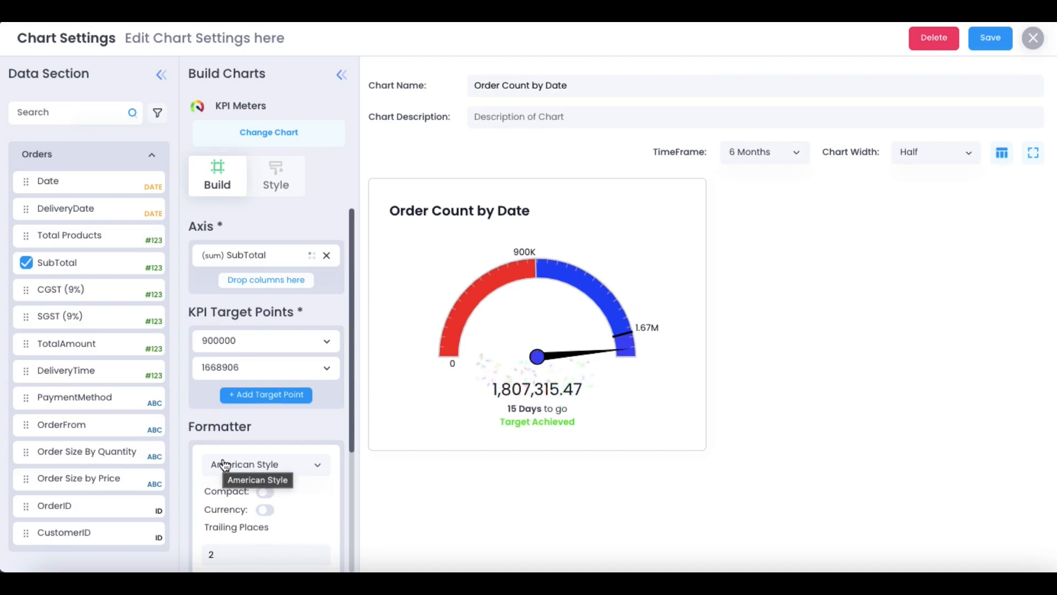
# Reset the chart to an empty Bar chart
pyautogui.click(263, 128)
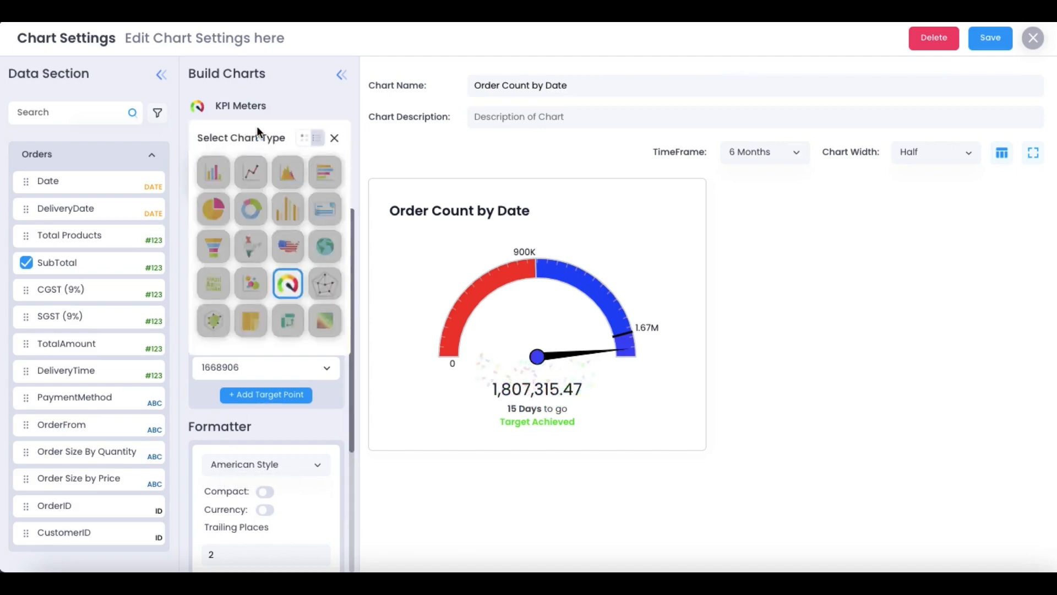
pyautogui.click(216, 176)
pyautogui.click(503, 319)
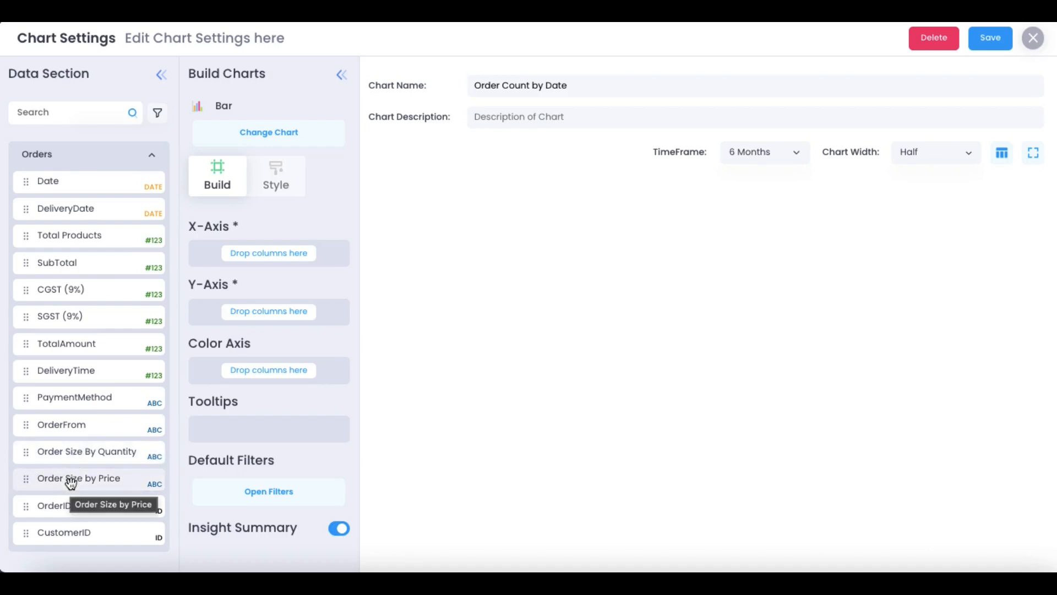
# Place PaymentMethod on X-Axis, summed SubTotal on Y-Axis, and OrderFrom on Color Axis
pyautogui.click(77, 405)
pyautogui.moveTo(77, 405); pyautogui.dragTo(255, 243)
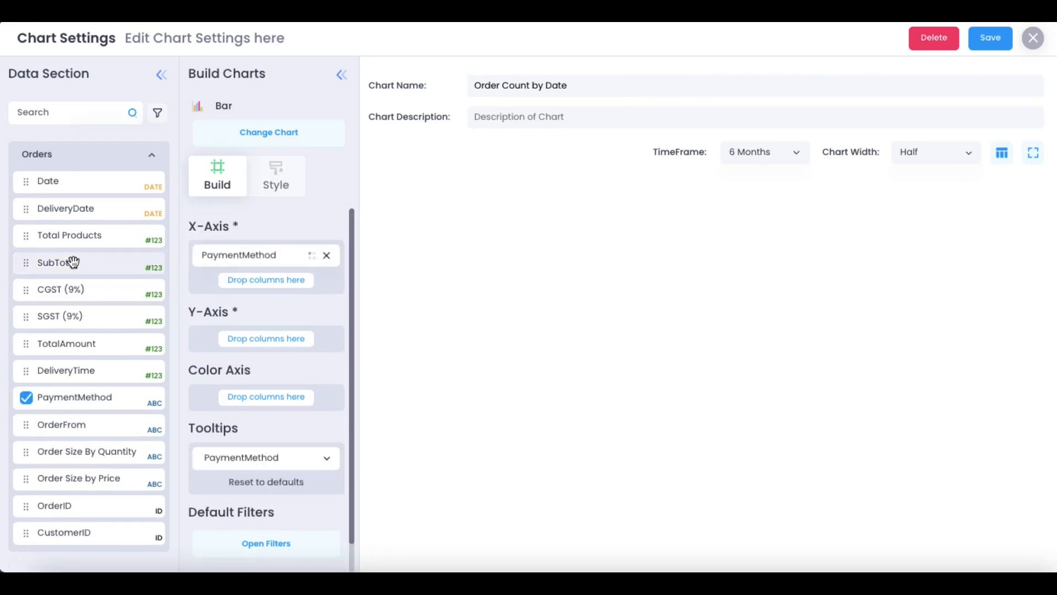
pyautogui.moveTo(75, 262); pyautogui.dragTo(236, 333)
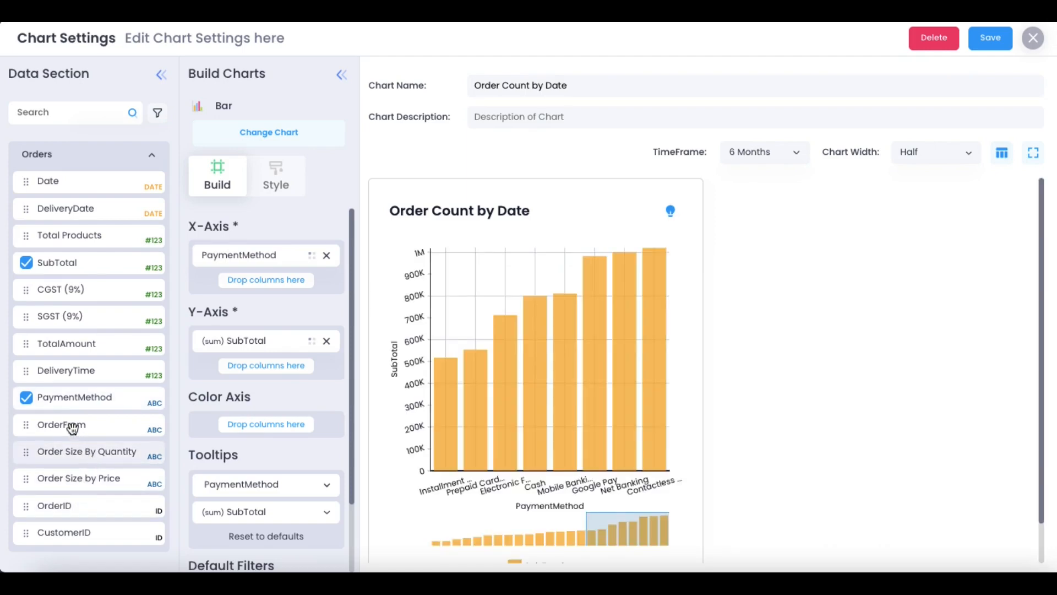
pyautogui.moveTo(68, 427); pyautogui.dragTo(235, 415)
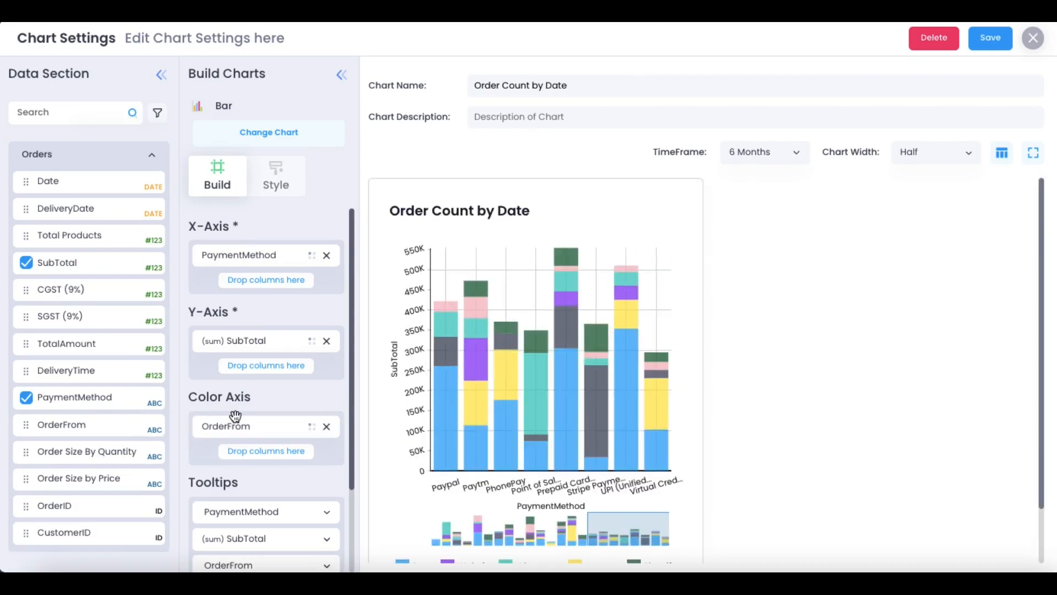
pyautogui.moveTo(590, 402)
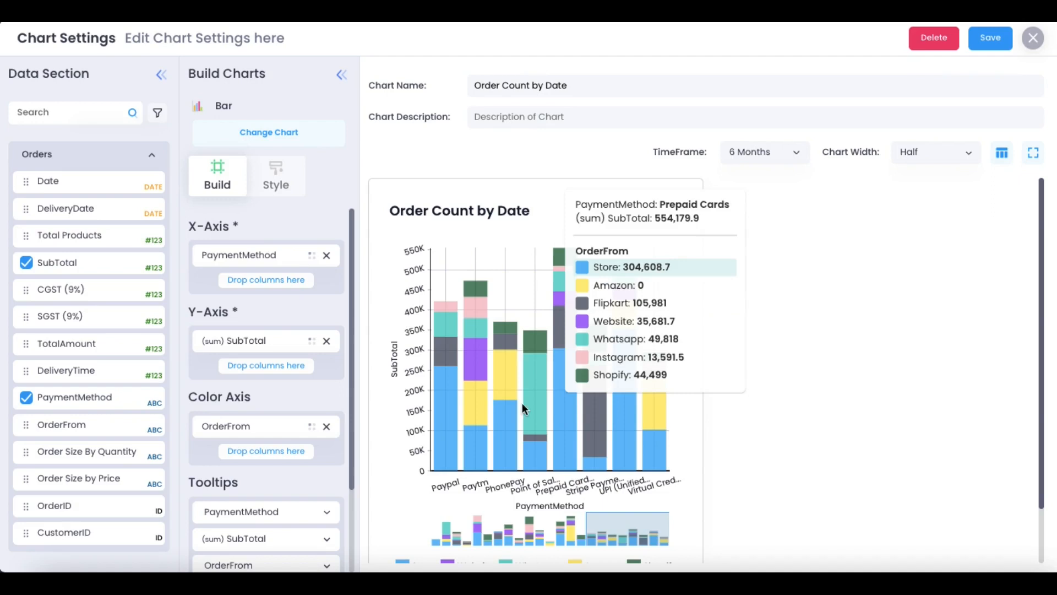
pyautogui.click(280, 187)
pyautogui.click(217, 183)
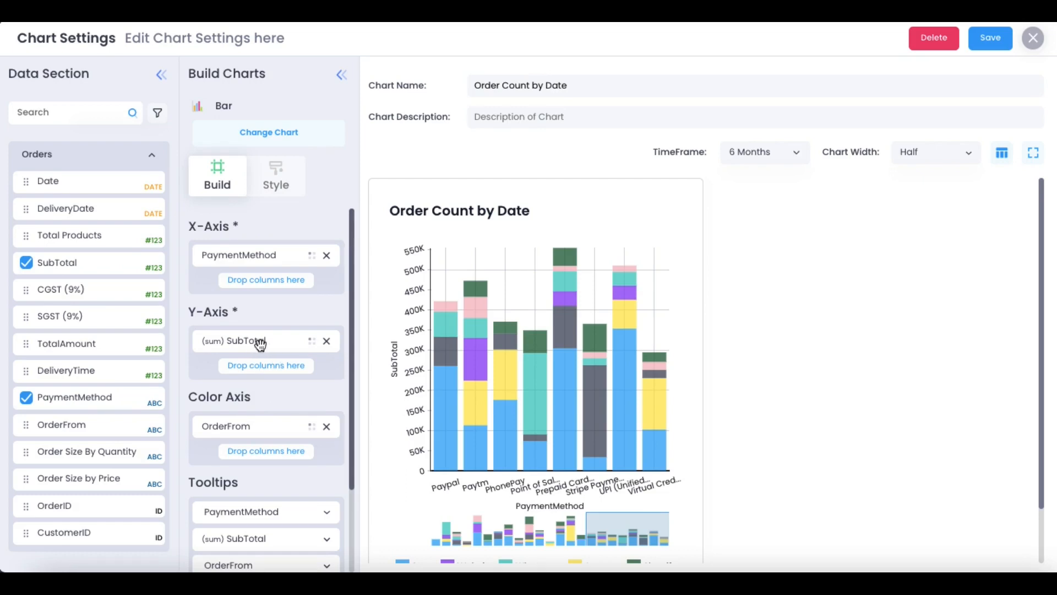
# Format summed SubTotal as American Style compact US Dollar currency
pyautogui.scroll(-3, 278, 425)
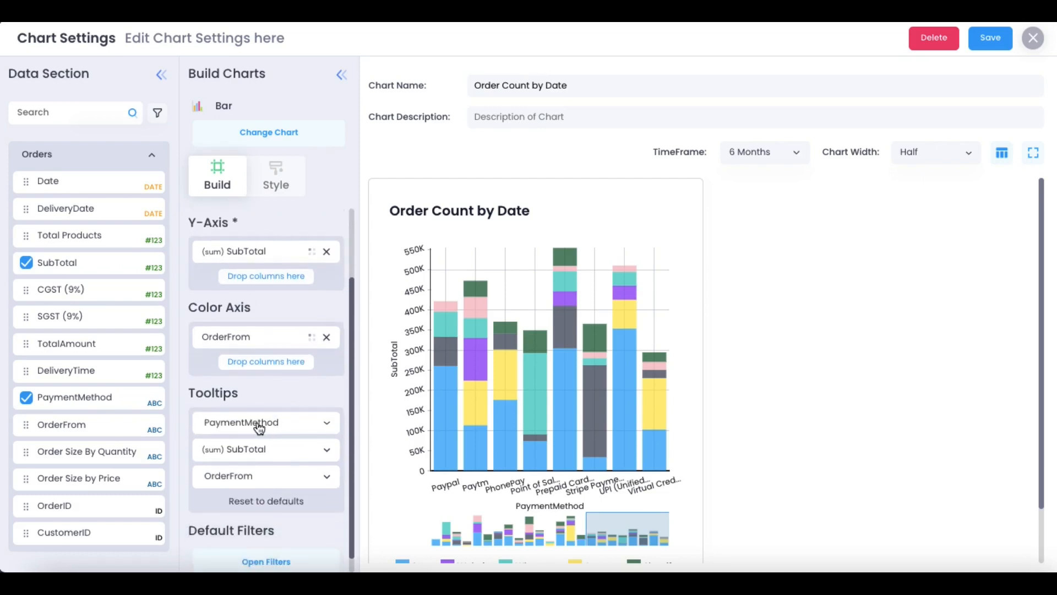
pyautogui.click(259, 428)
pyautogui.scroll(-2, 242, 433)
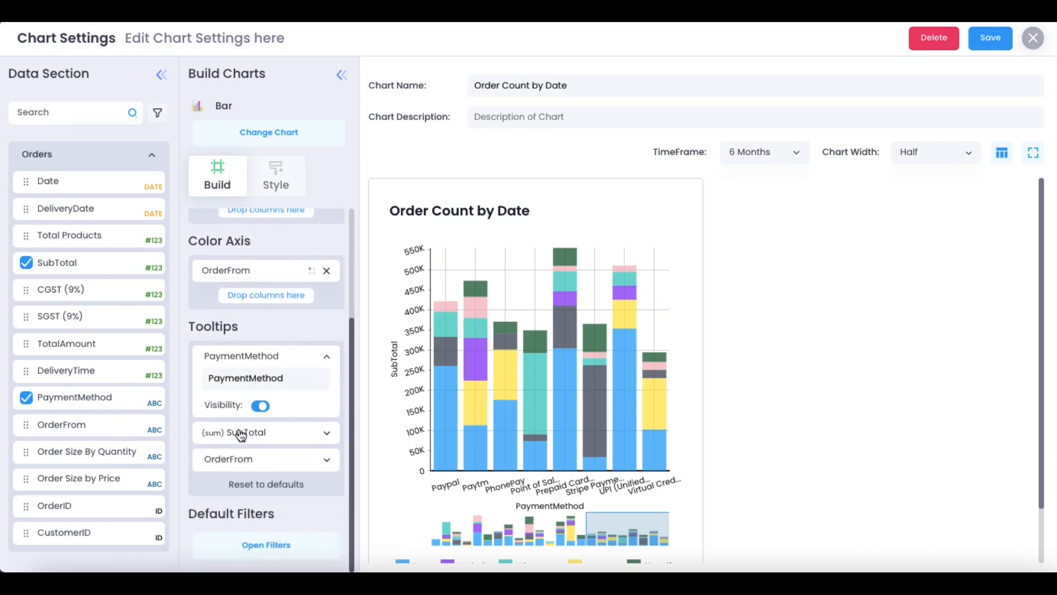
pyautogui.click(241, 433)
pyautogui.scroll(-3, 237, 433)
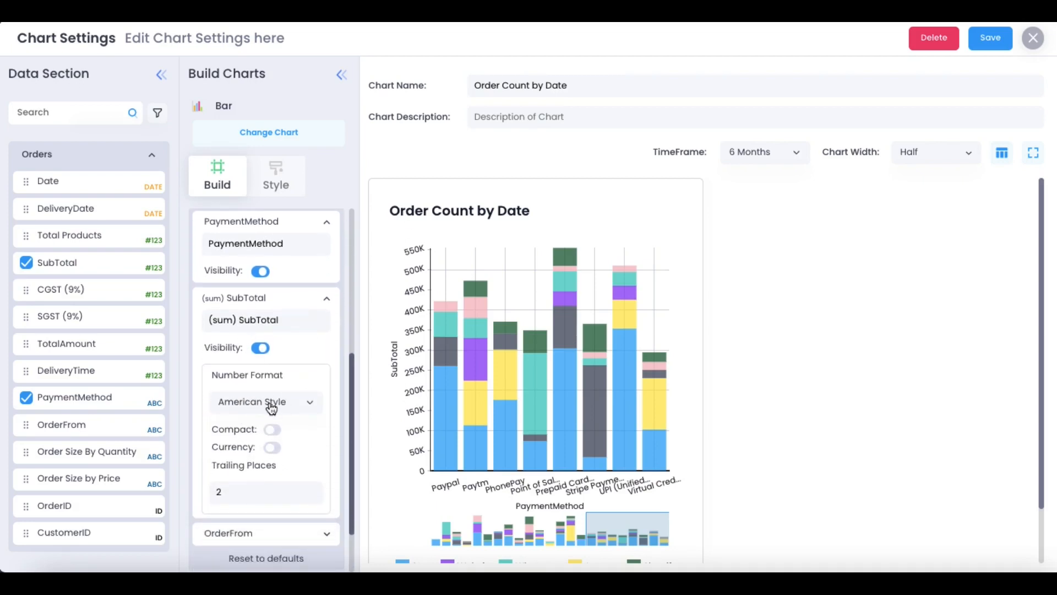
pyautogui.click(291, 408)
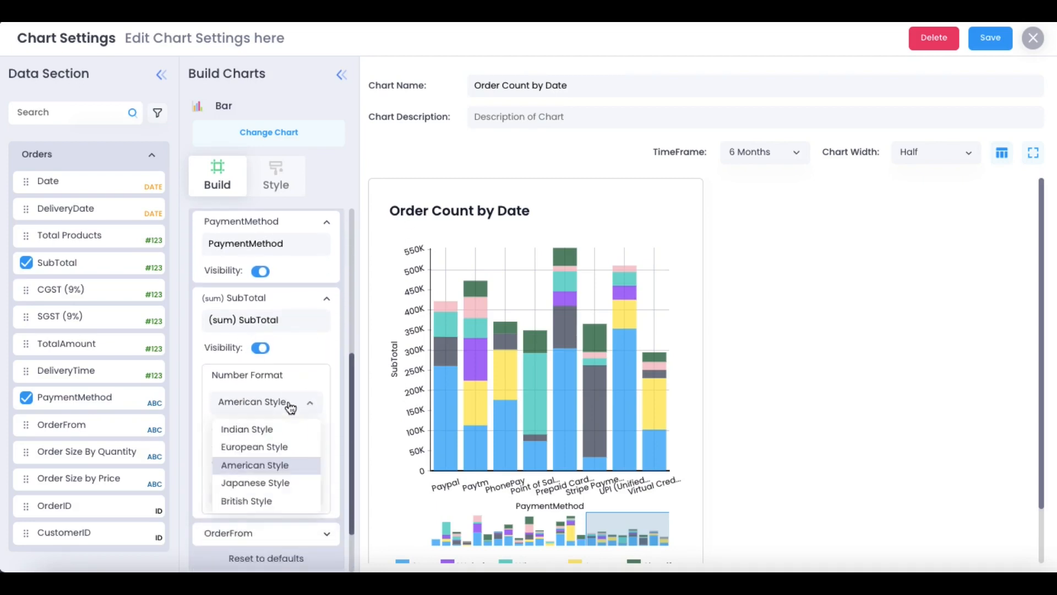
pyautogui.click(261, 467)
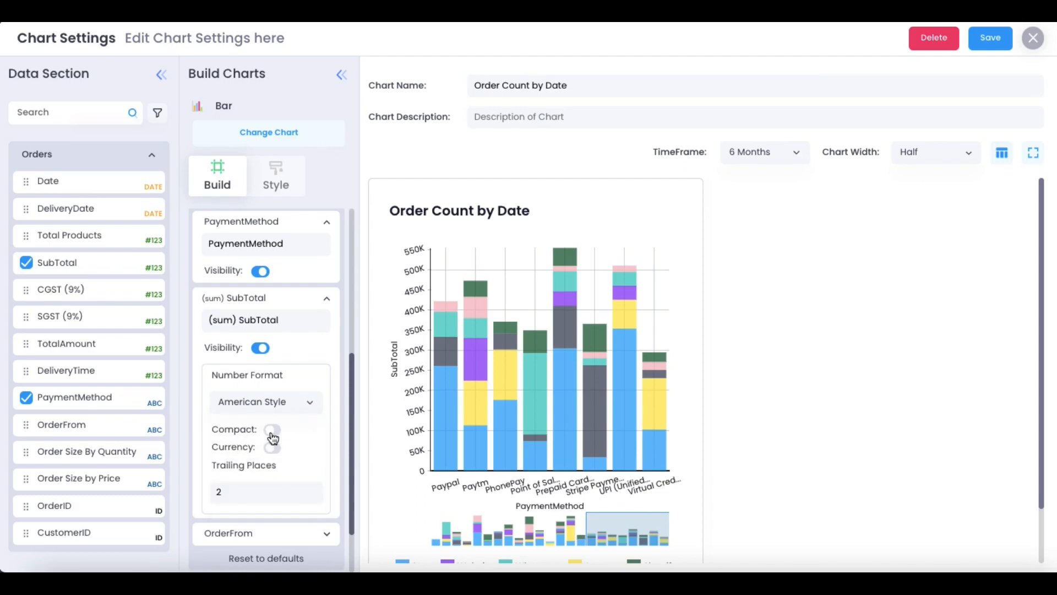
pyautogui.click(273, 430)
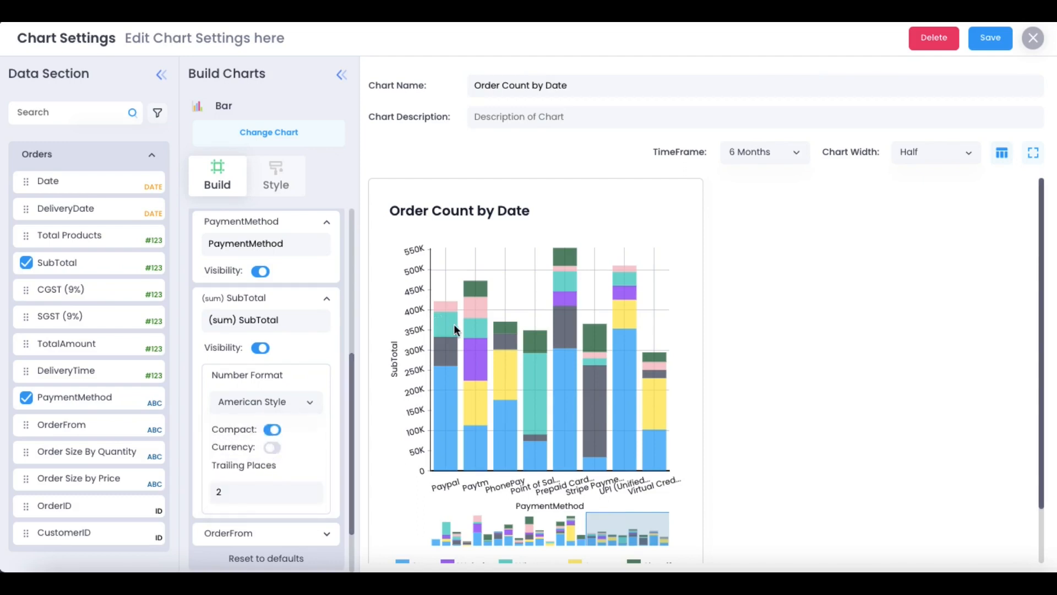
pyautogui.click(273, 448)
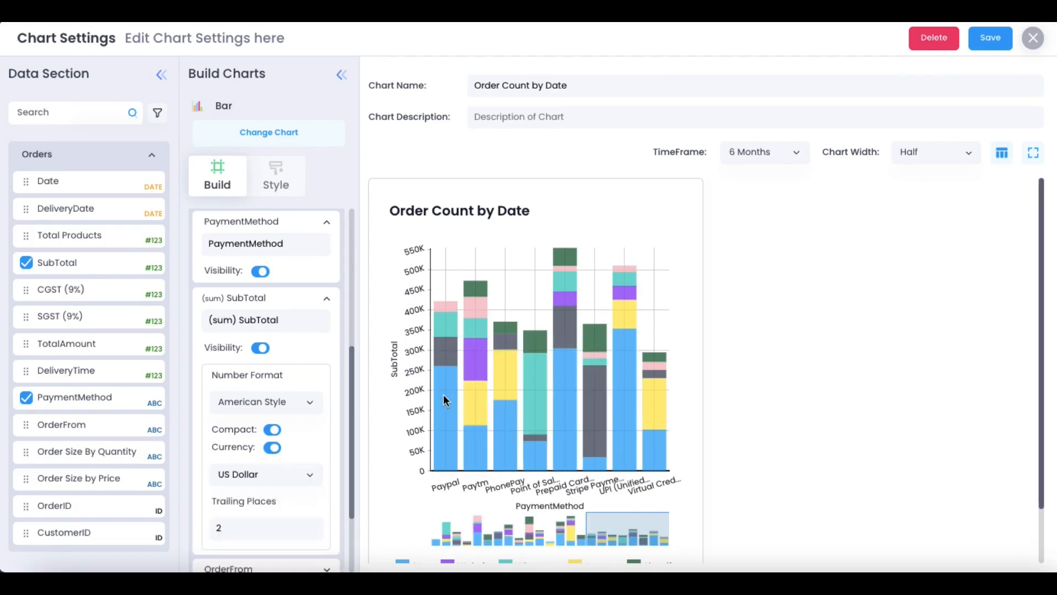
pyautogui.moveTo(444, 393)
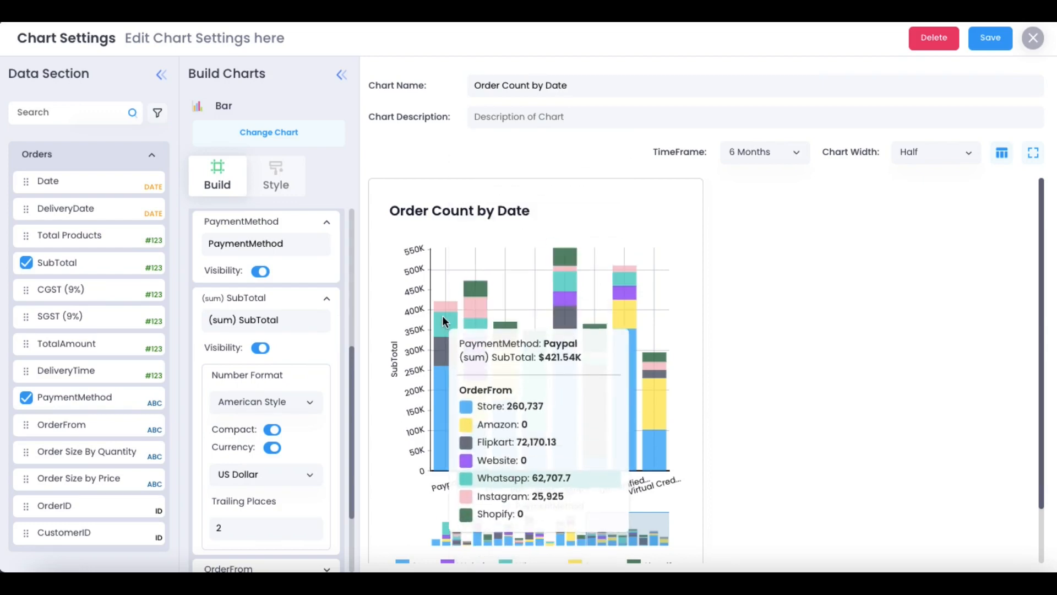
pyautogui.scroll(-3, 283, 406)
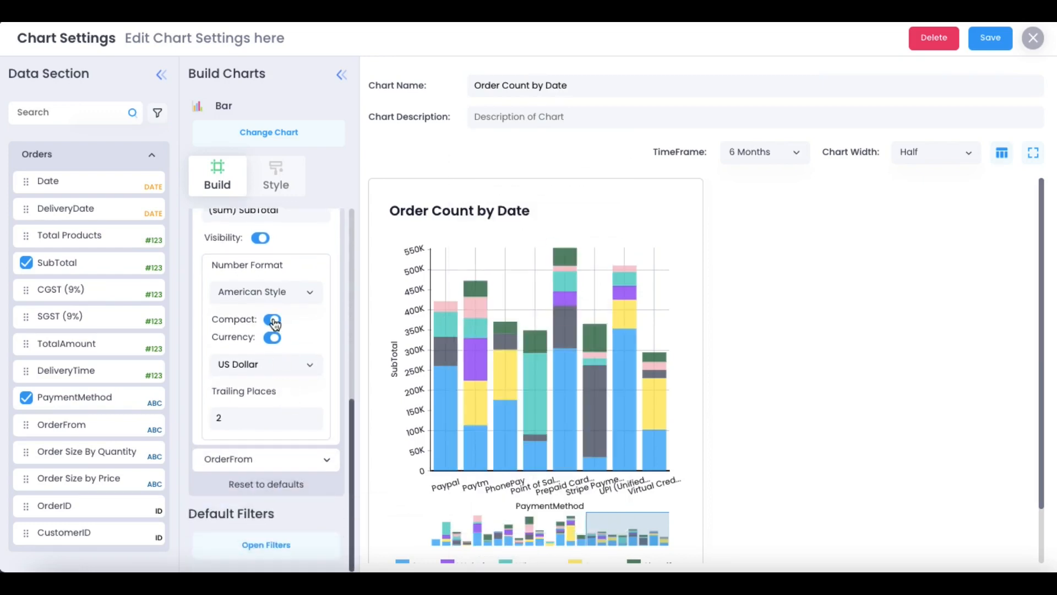
# In Style, set Edit Colors to custom, close the legend colour table, and return to Build
pyautogui.click(274, 190)
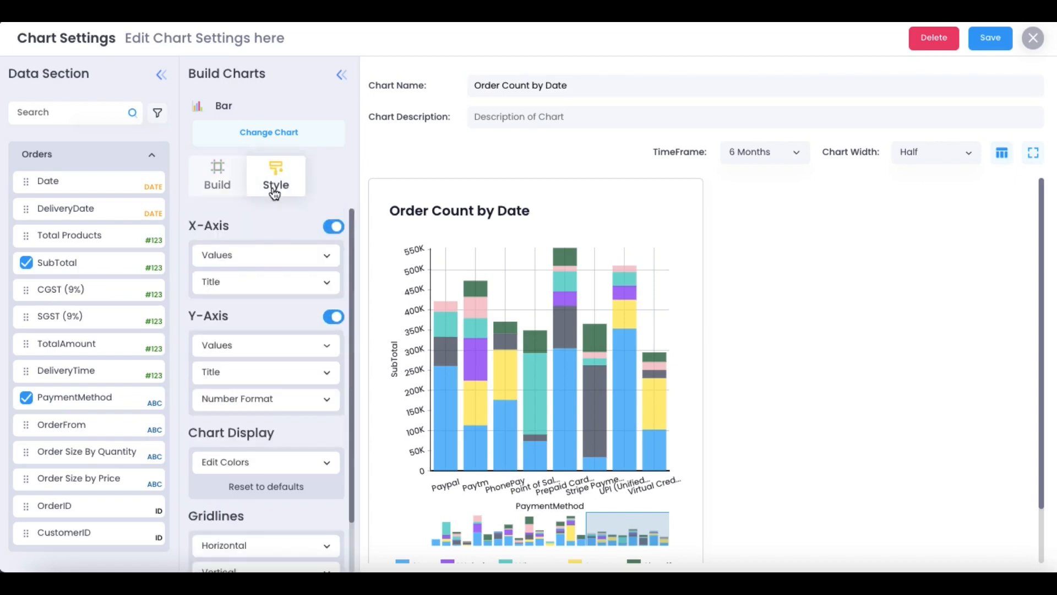
pyautogui.scroll(-1, 279, 371)
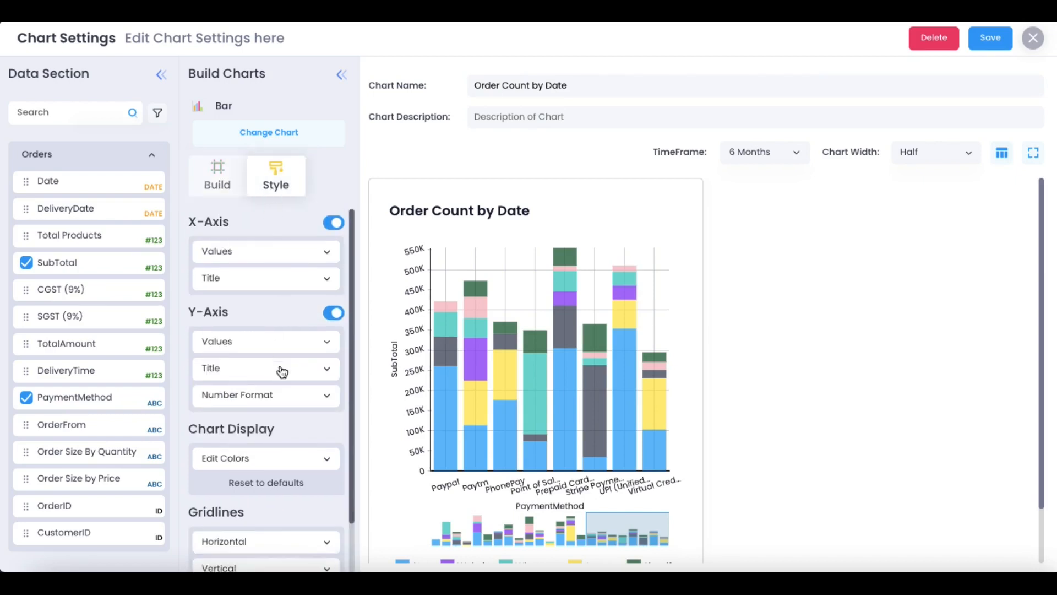
pyautogui.click(293, 438)
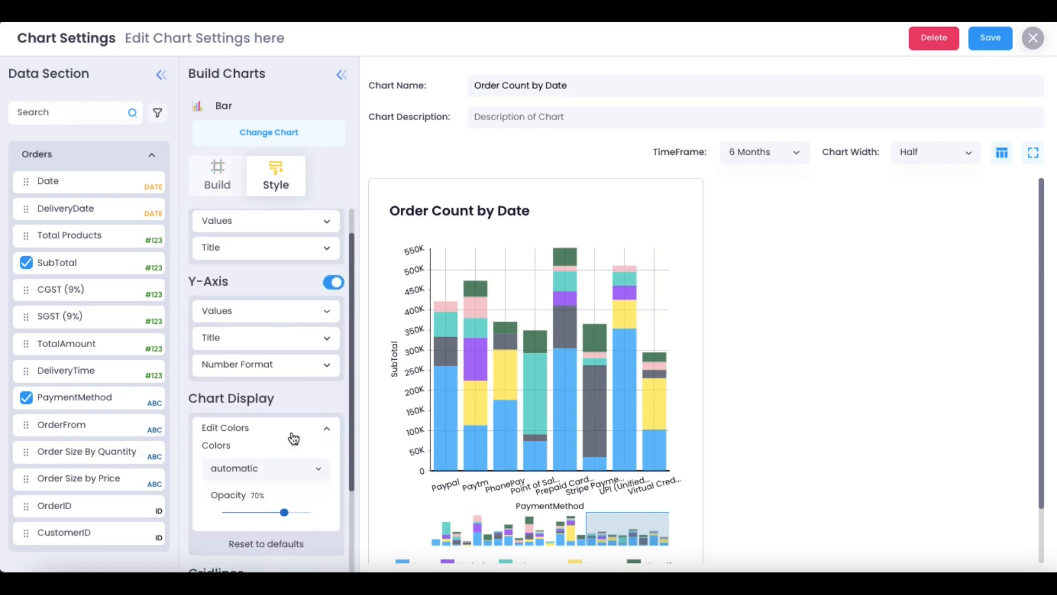
pyautogui.click(265, 477)
pyautogui.click(246, 510)
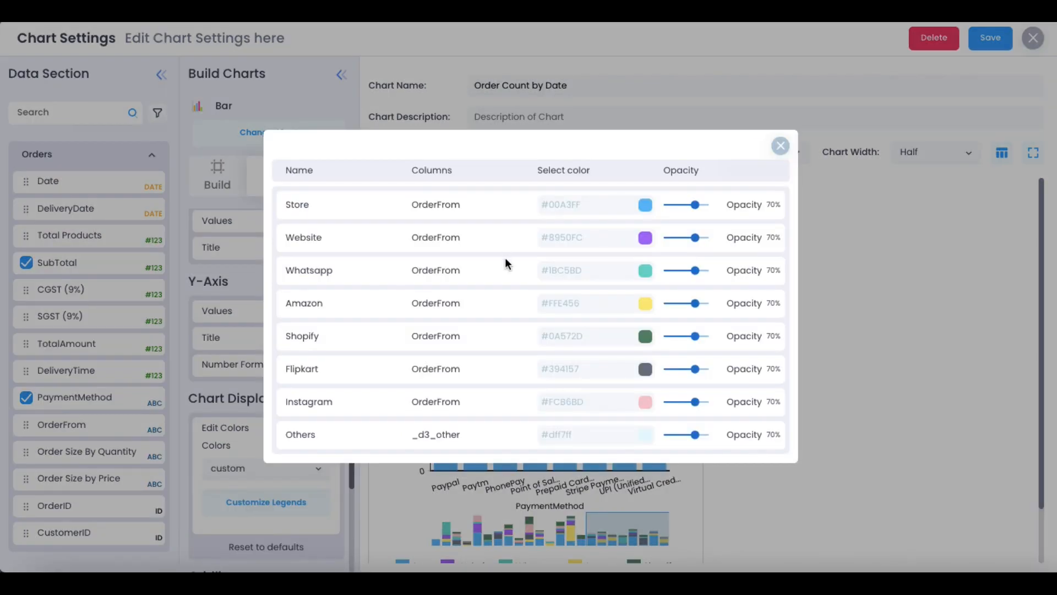
pyautogui.click(781, 146)
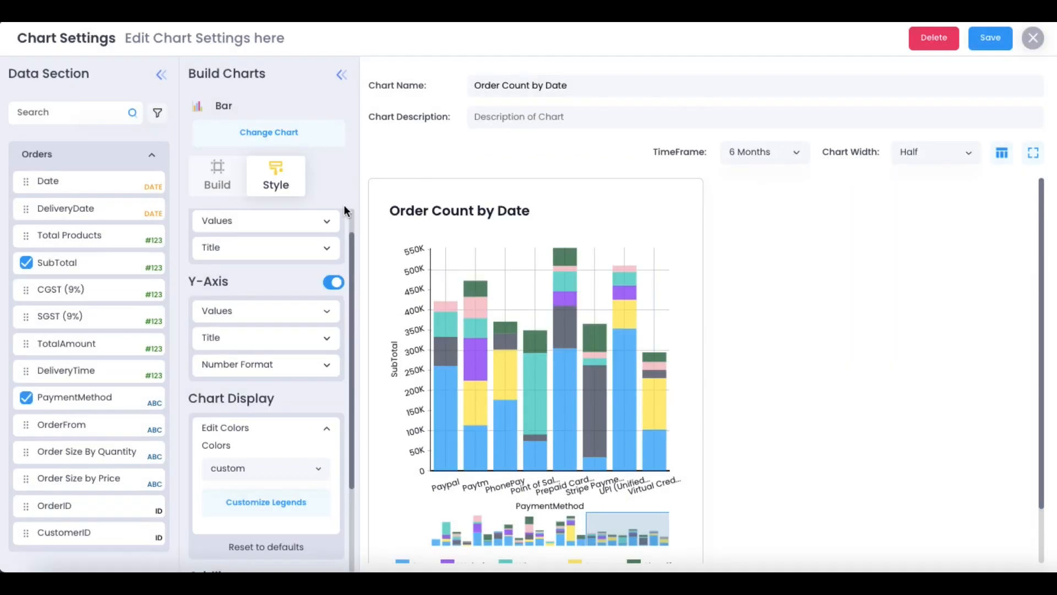
pyautogui.click(215, 175)
pyautogui.scroll(-2, 237, 385)
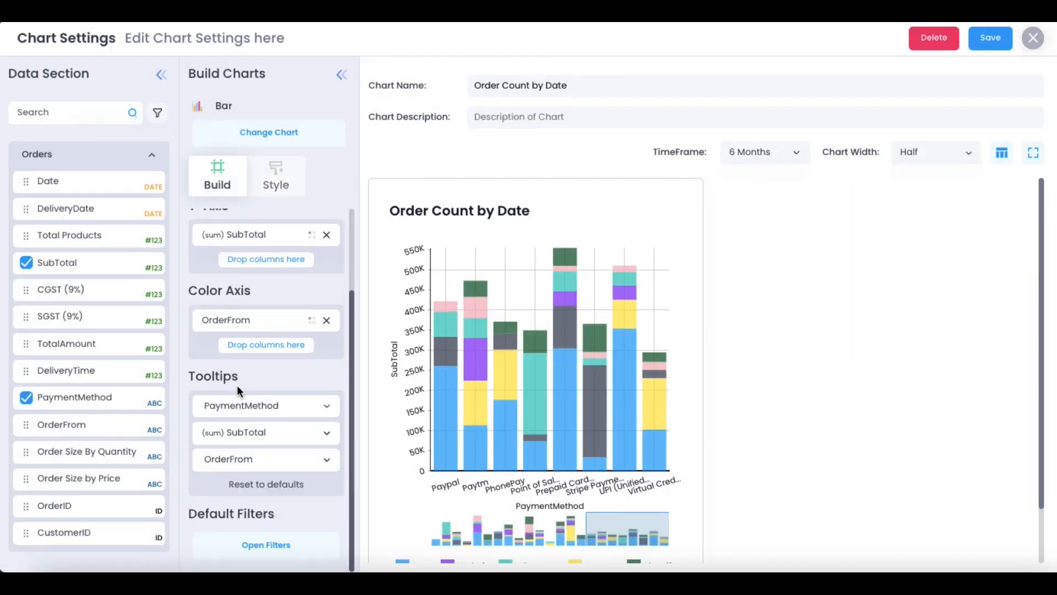
pyautogui.click(270, 543)
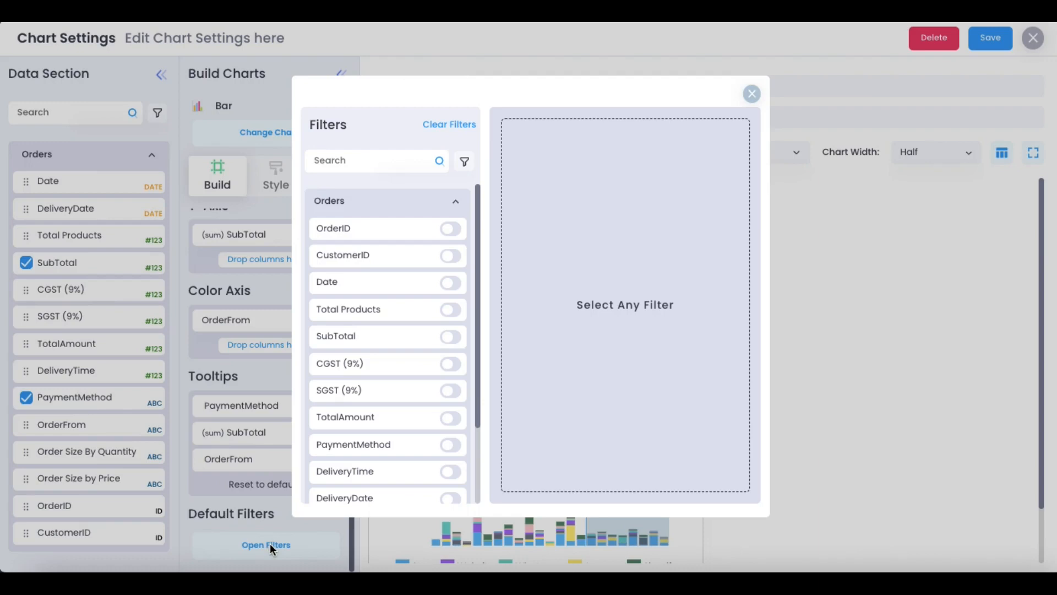
pyautogui.scroll(-2, 378, 319)
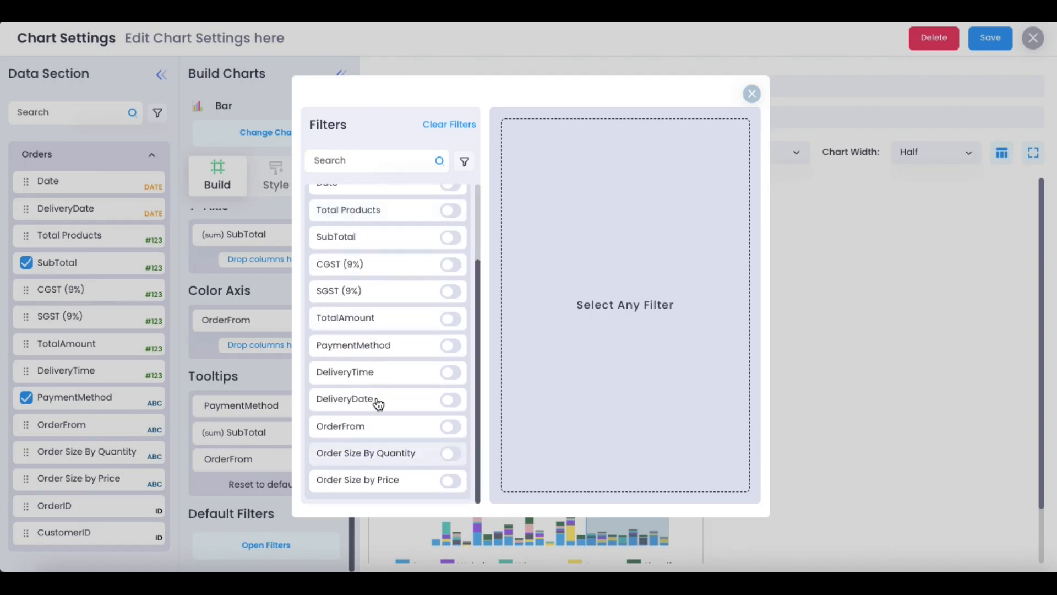
pyautogui.click(380, 429)
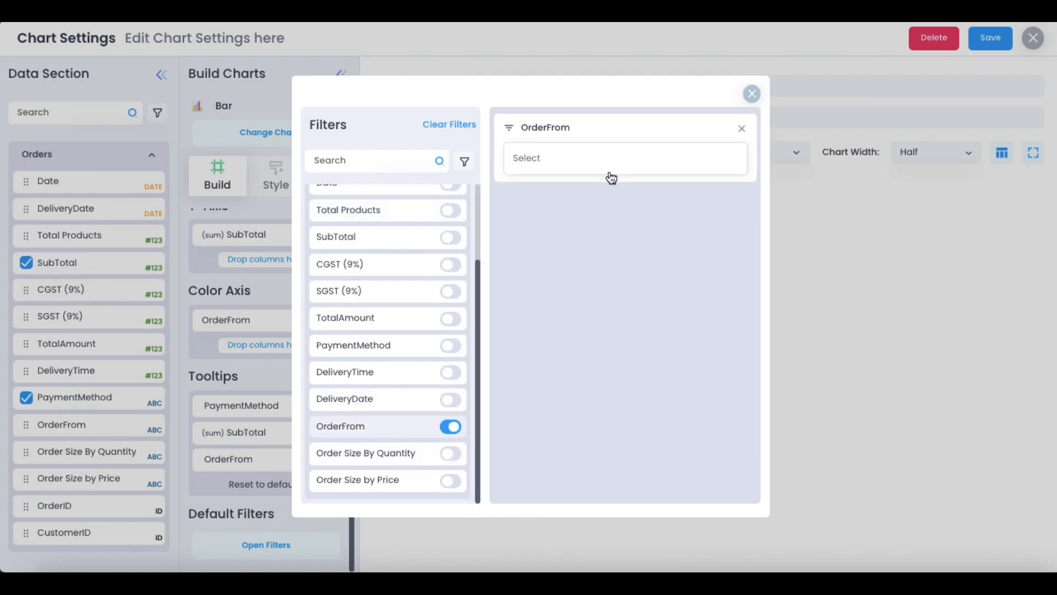
pyautogui.click(595, 158)
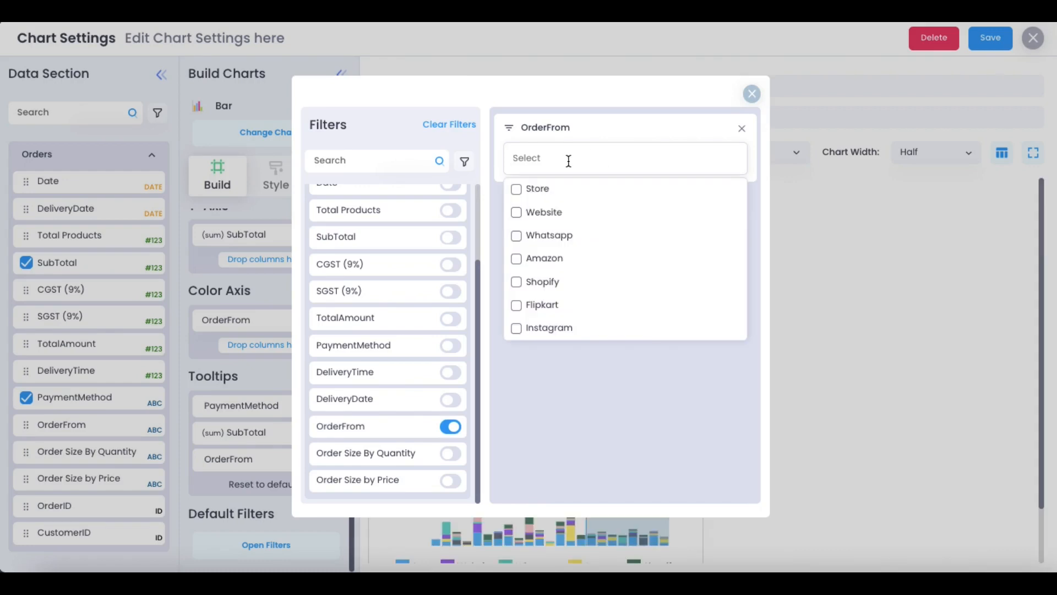
pyautogui.click(547, 197)
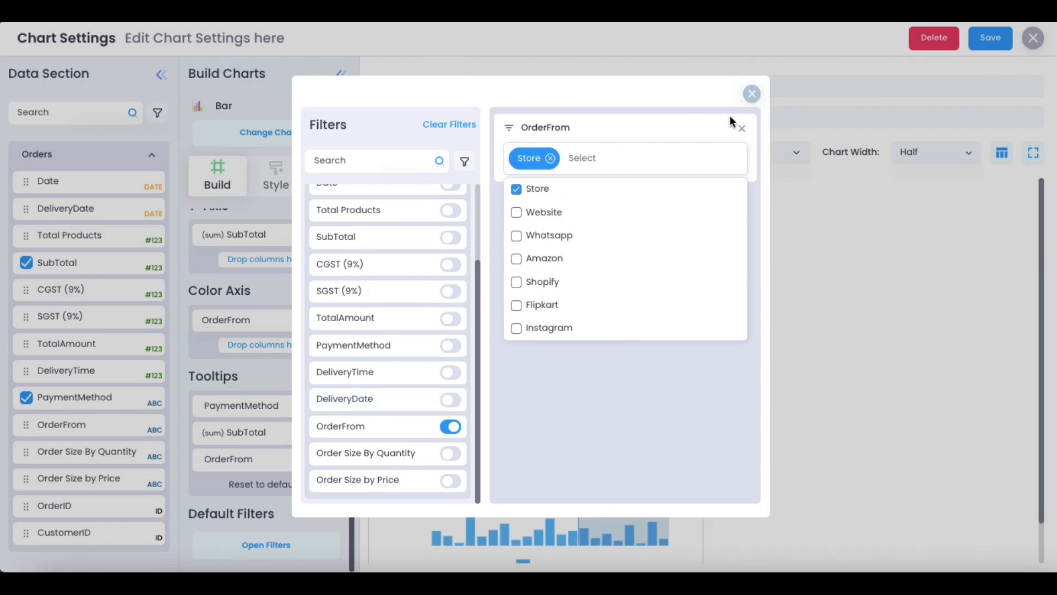
pyautogui.click(740, 130)
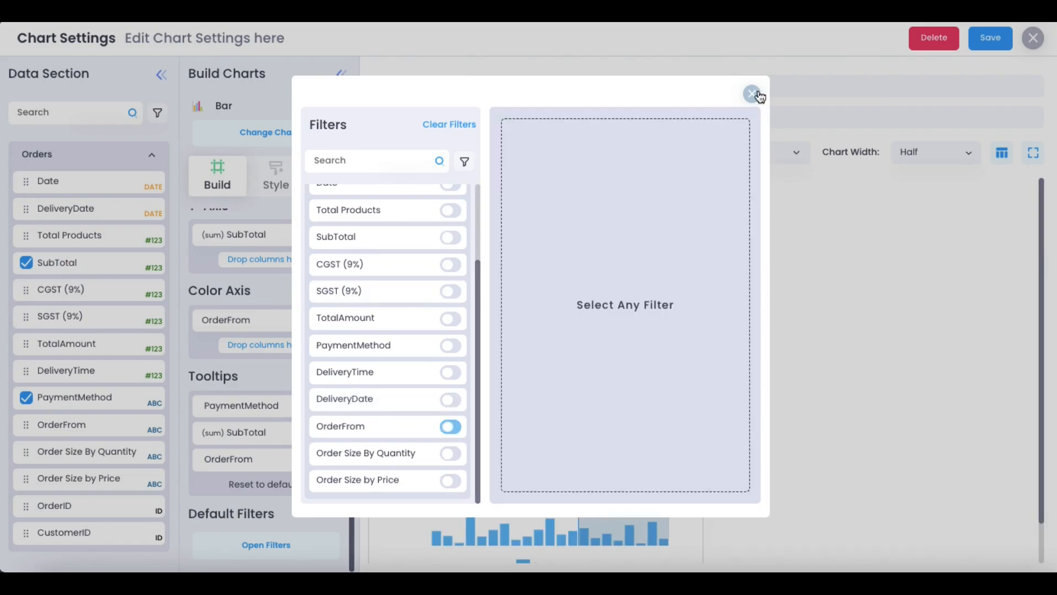
pyautogui.click(754, 92)
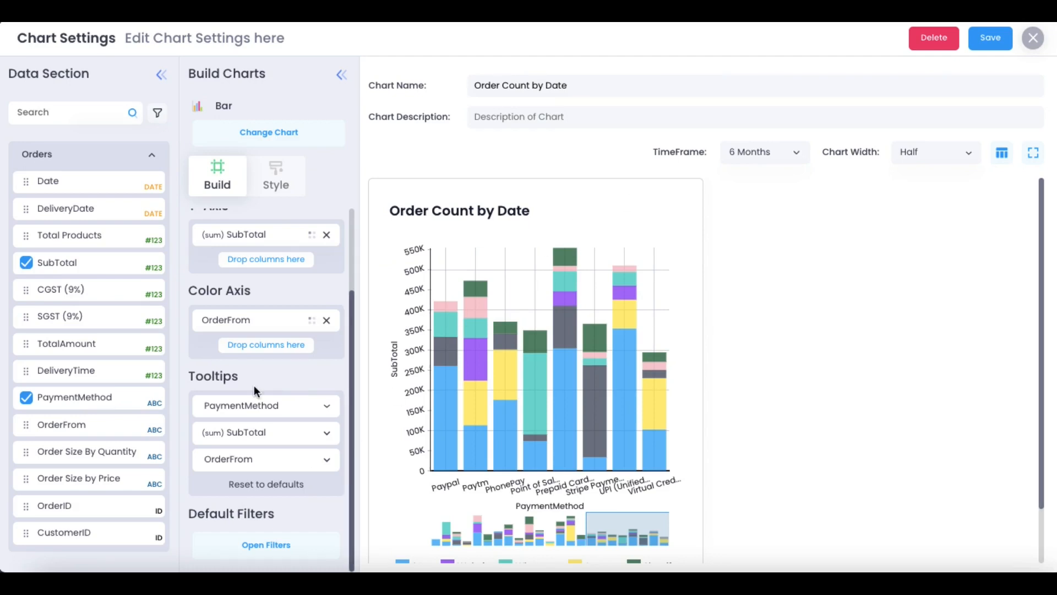
pyautogui.scroll(2, 254, 385)
pyautogui.scroll(-2, 254, 385)
# Remove OrderFrom from Color Axis and set the chart's TimeFrame to 1 Months
pyautogui.click(328, 320)
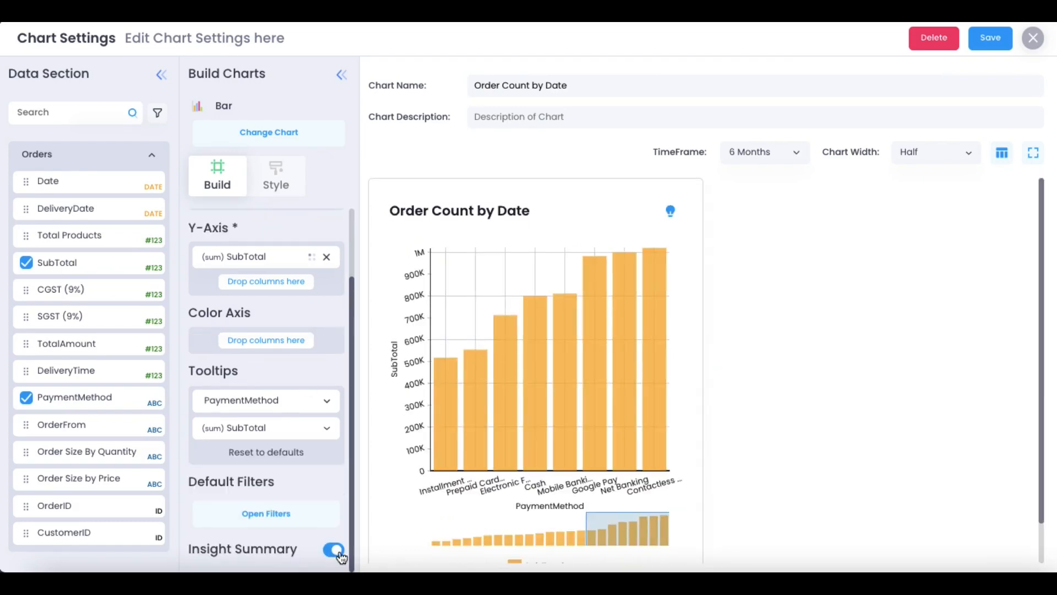
pyautogui.moveTo(560, 366)
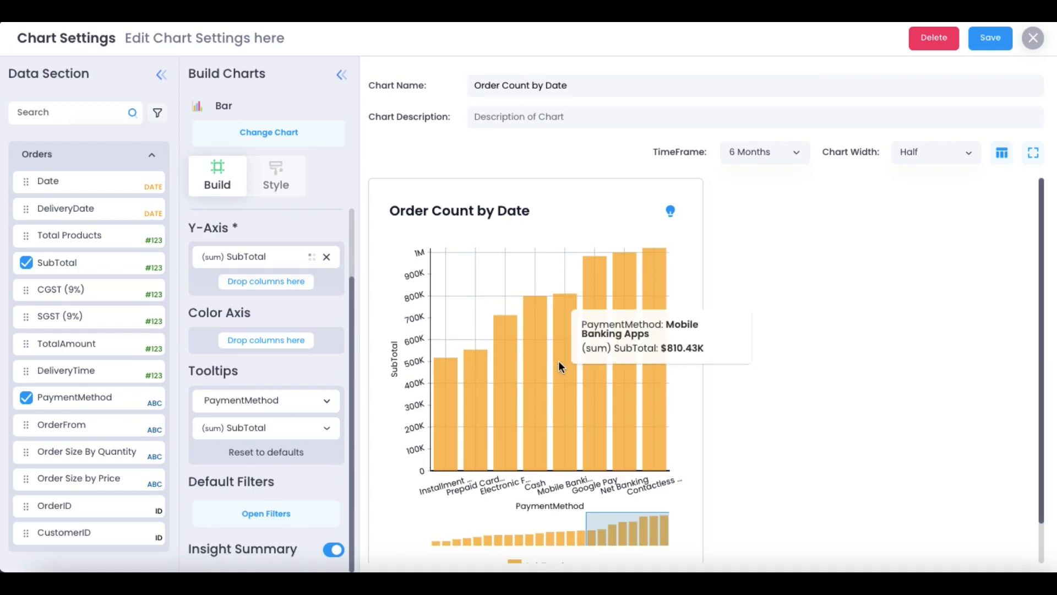
pyautogui.tripleClick(519, 88)
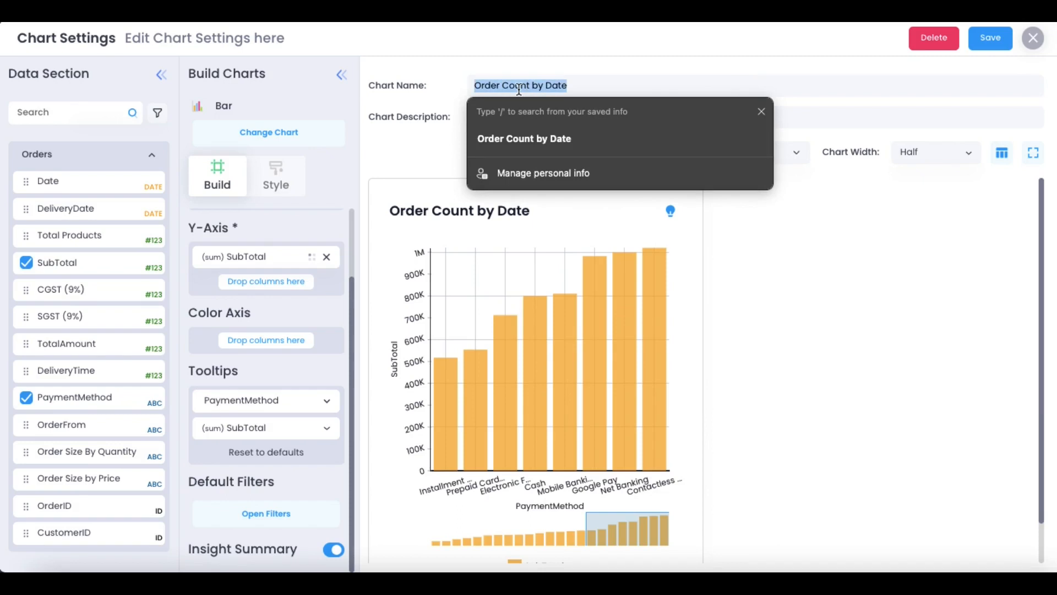
pyautogui.click(932, 149)
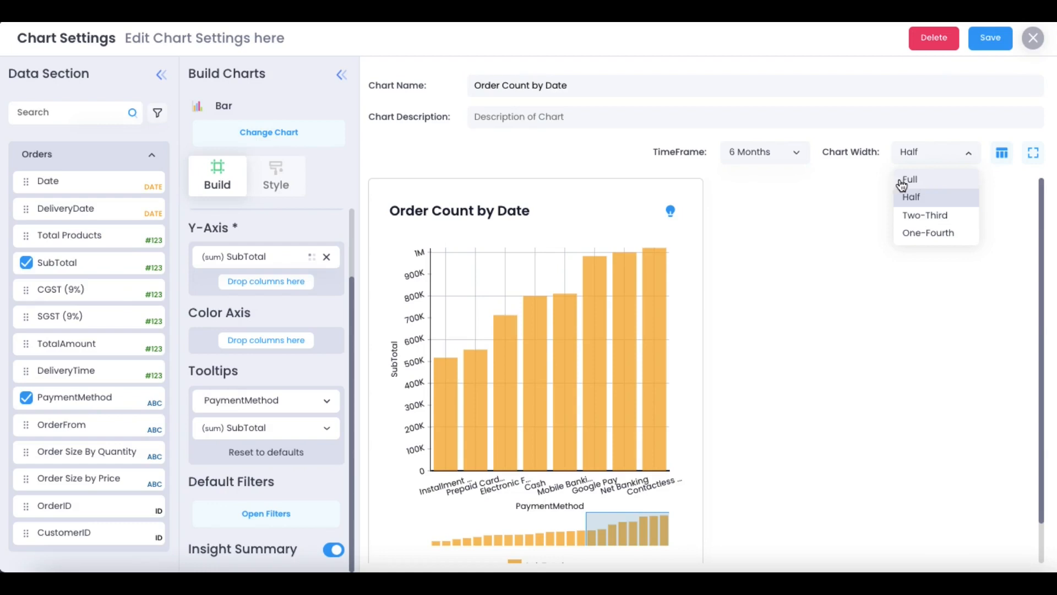
pyautogui.click(794, 160)
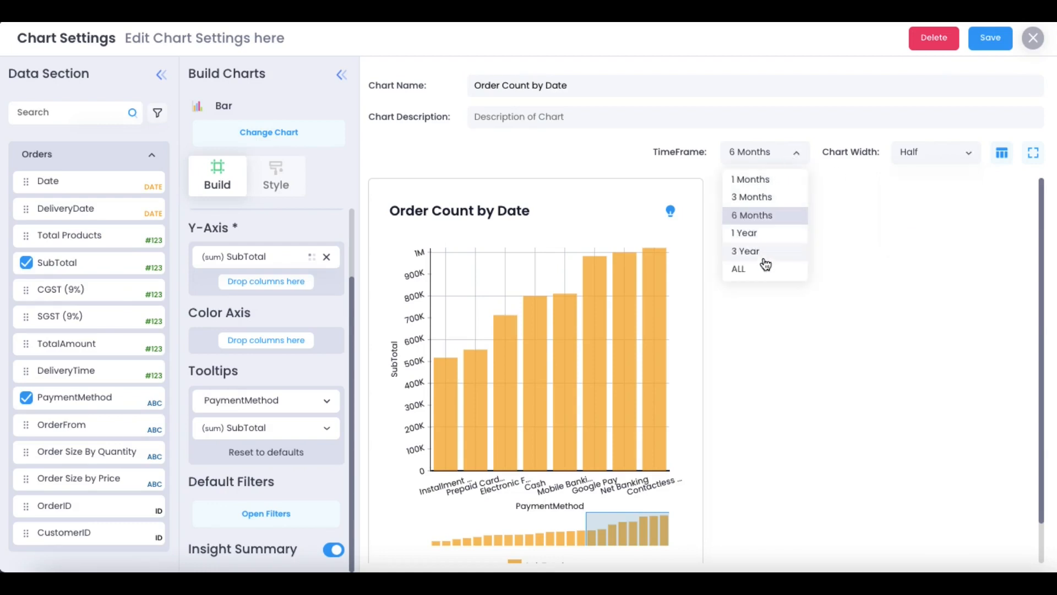
pyautogui.click(758, 182)
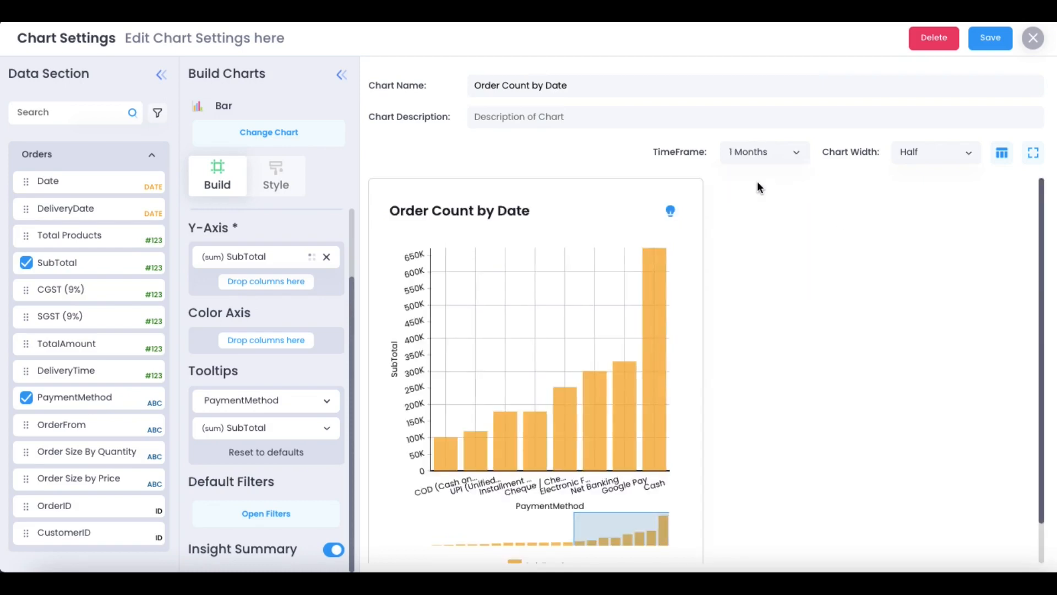
# Replace the chart name with 'Payment method' and save the chart
pyautogui.tripleClick(542, 83)
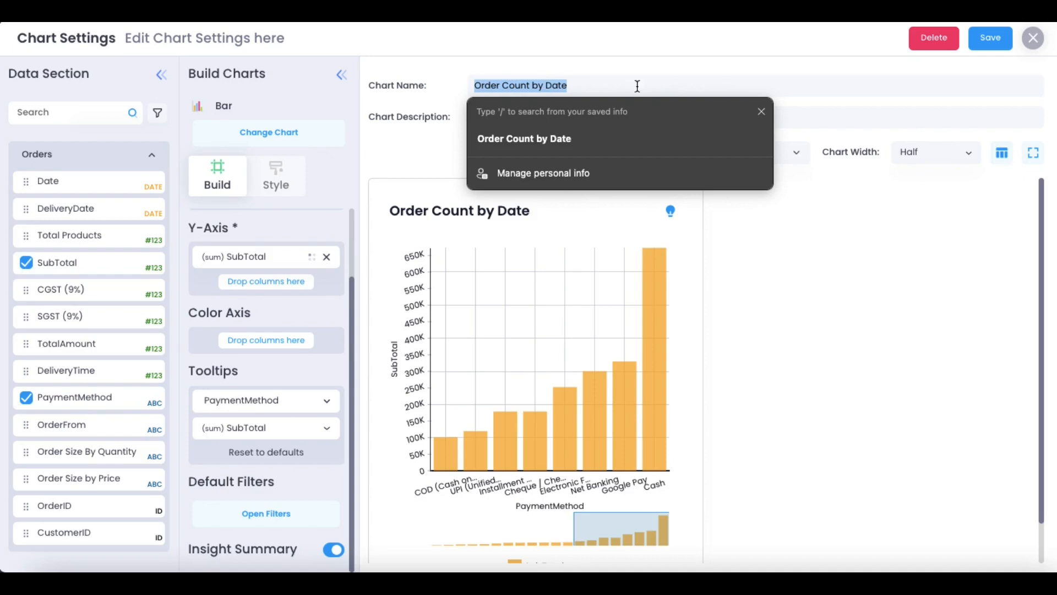
pyautogui.write('Paym')
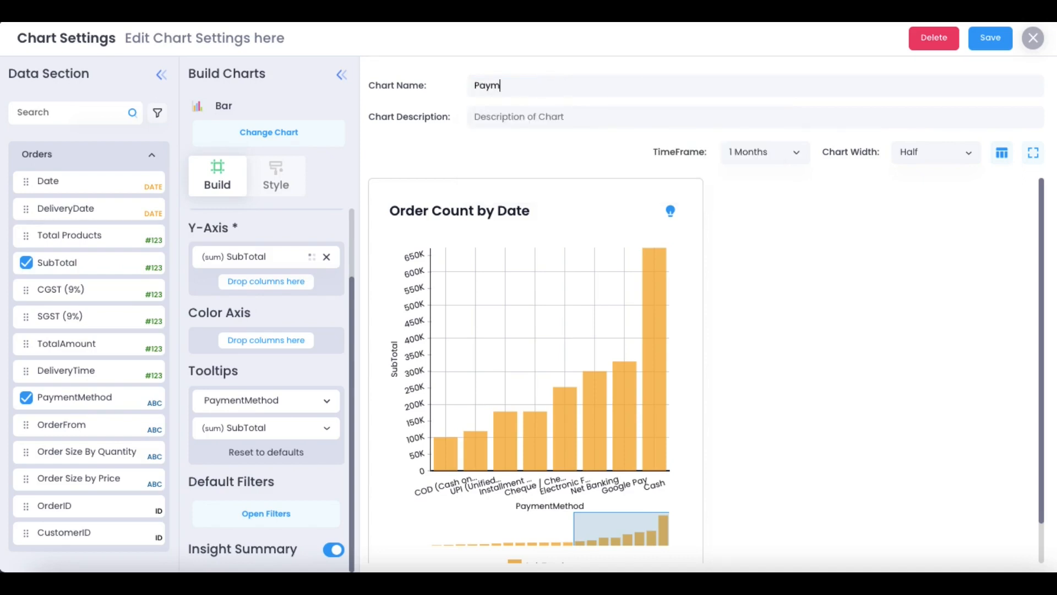
pyautogui.write('ent method')
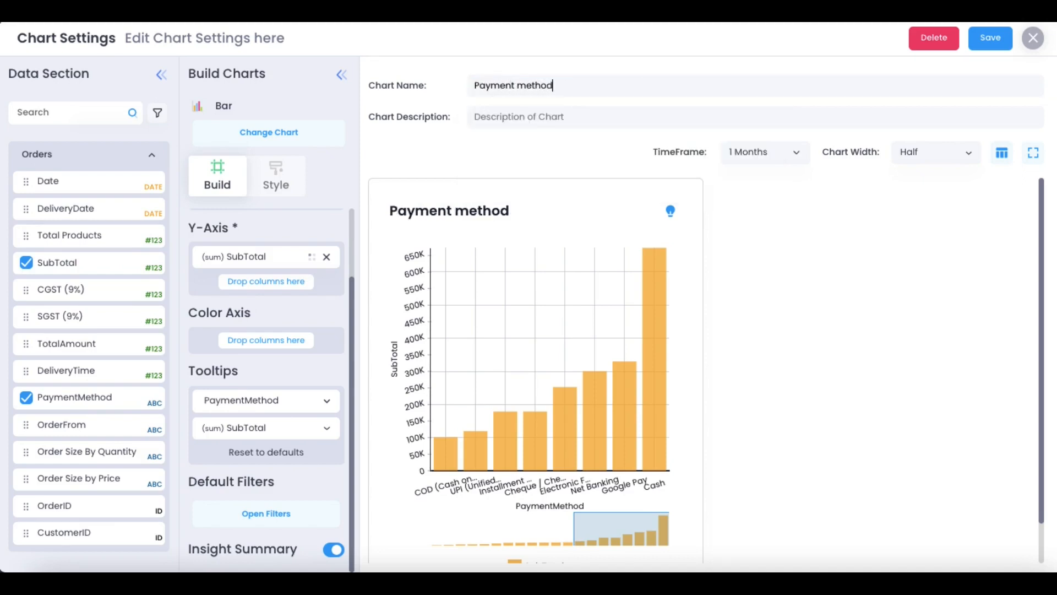
pyautogui.click(986, 45)
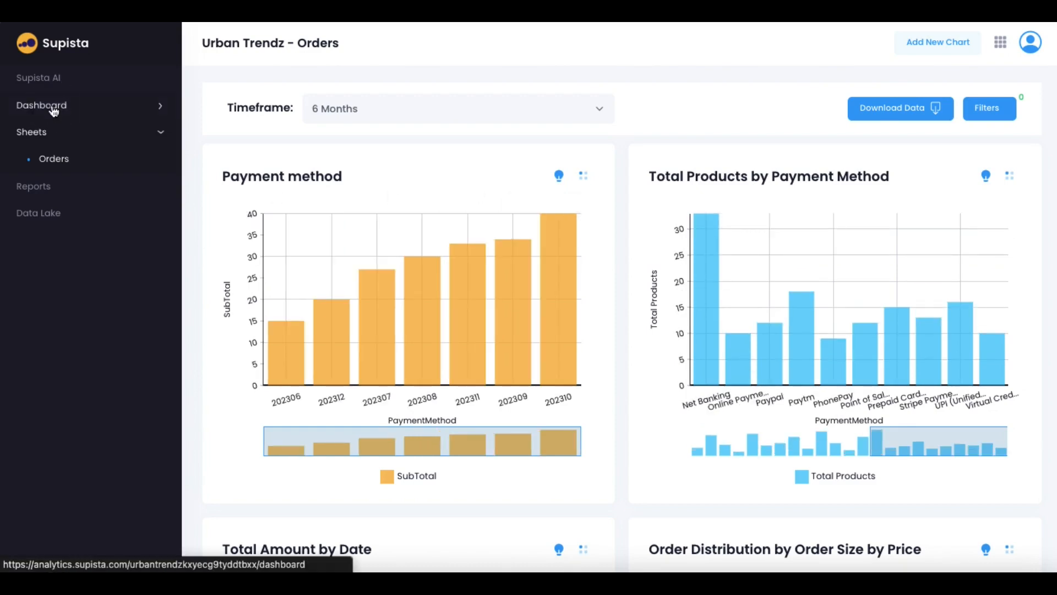
# Go to the Dashboard page, which lists no dashboards yet
pyautogui.click(54, 112)
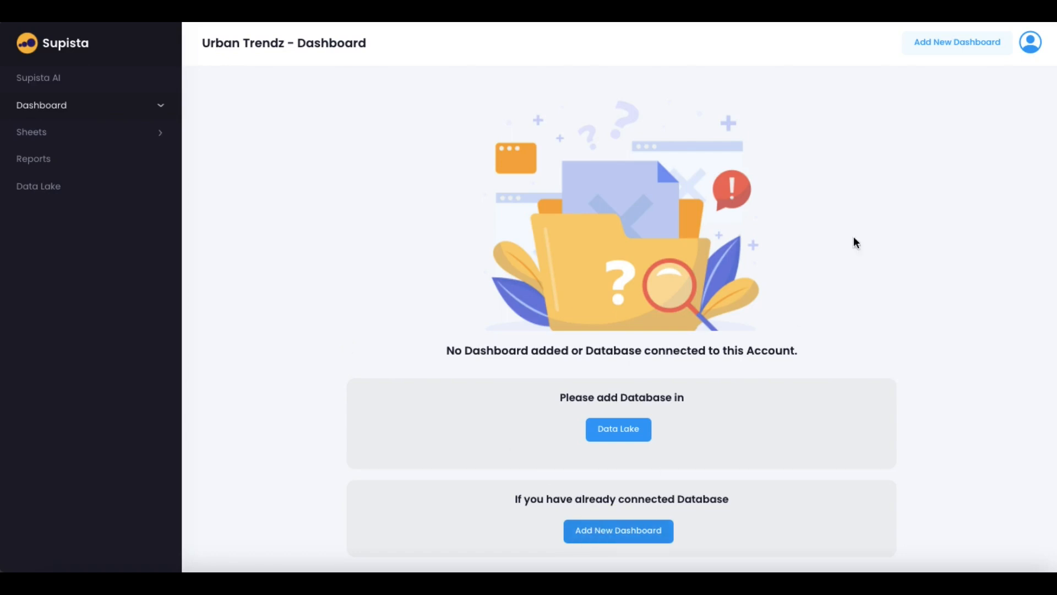
# Start a new dashboard and place the Payment method chart in its first section
pyautogui.click(953, 44)
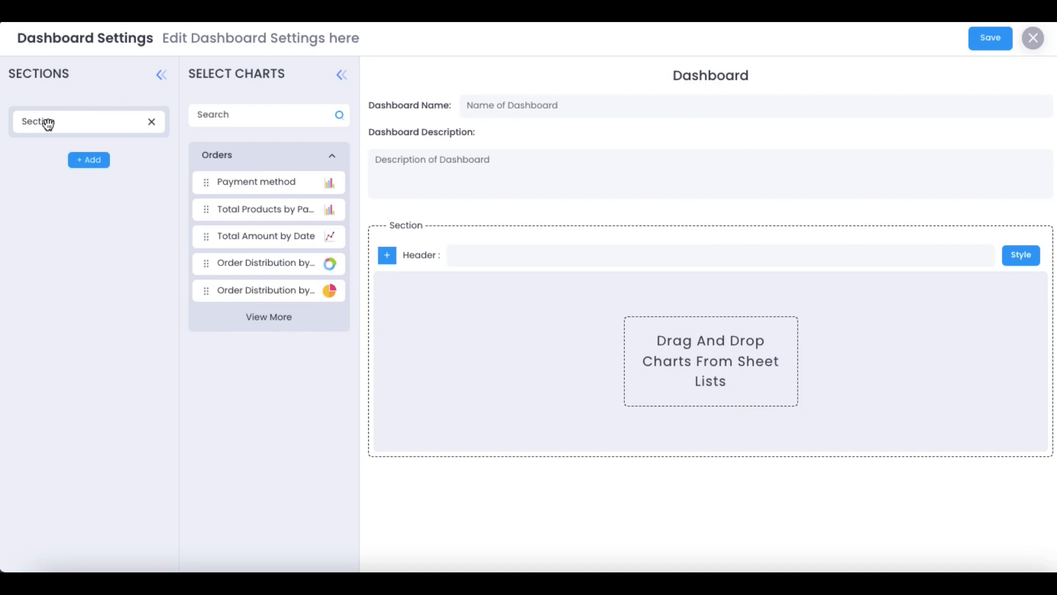
pyautogui.click(85, 161)
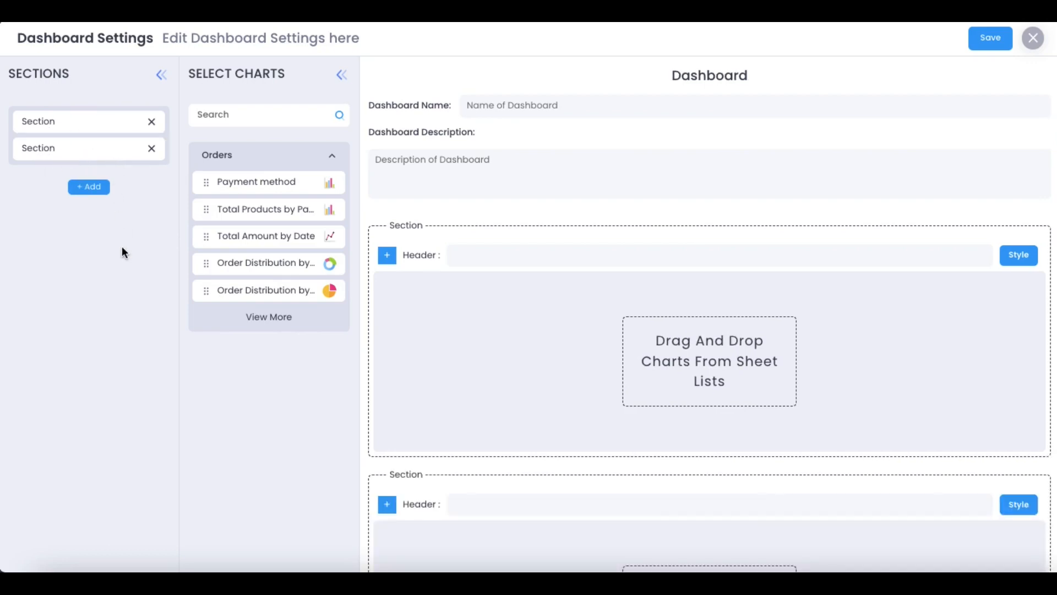
pyautogui.scroll(-4, 602, 362)
pyautogui.scroll(4, 603, 362)
pyautogui.click(152, 149)
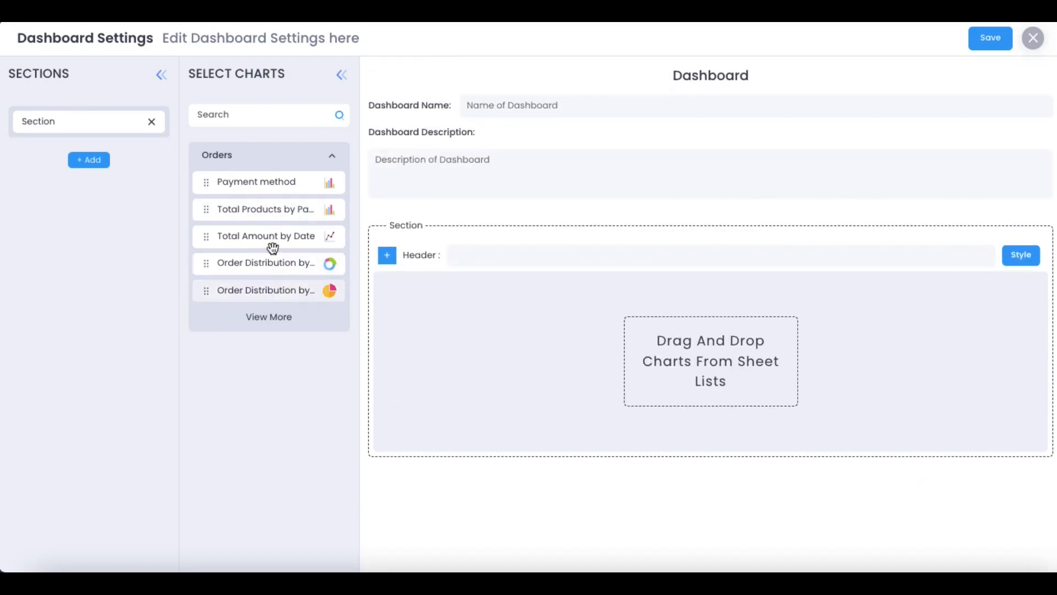
pyautogui.moveTo(254, 185); pyautogui.dragTo(458, 311)
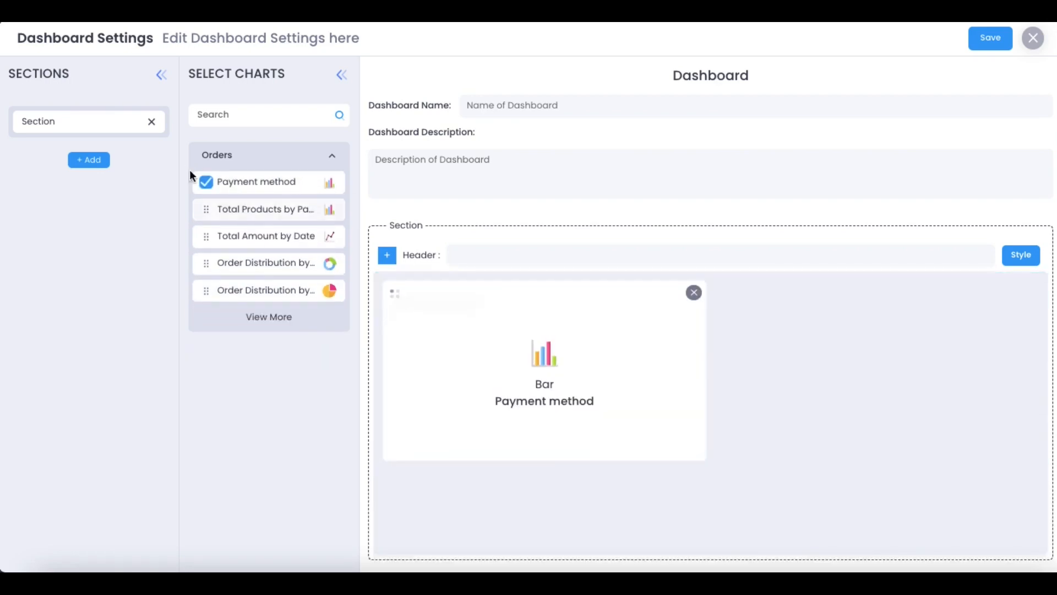
# Add a second section and place Total Products by Payment Method, Total Amount by Date, and Order Distribution charts
pyautogui.click(94, 161)
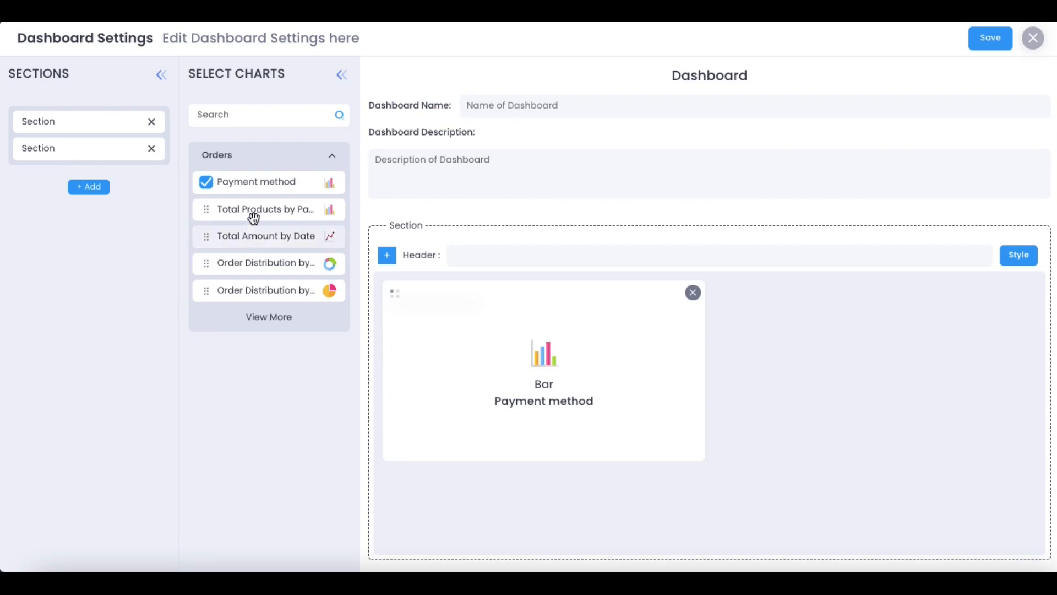
pyautogui.scroll(-5, 555, 340)
pyautogui.moveTo(238, 212); pyautogui.dragTo(540, 450)
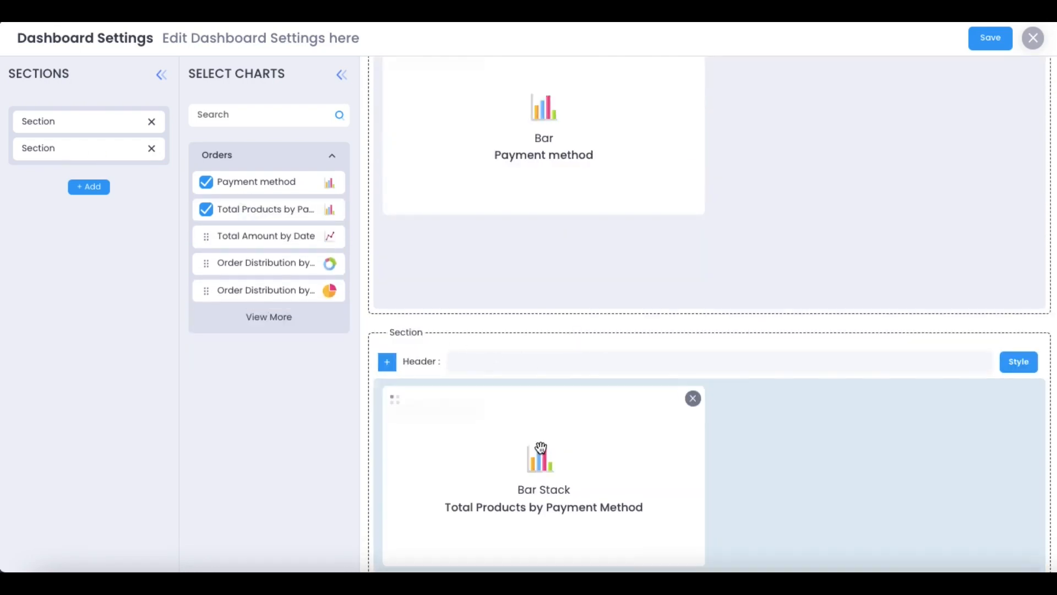
pyautogui.moveTo(243, 239); pyautogui.dragTo(762, 411)
pyautogui.moveTo(259, 267); pyautogui.dragTo(779, 182)
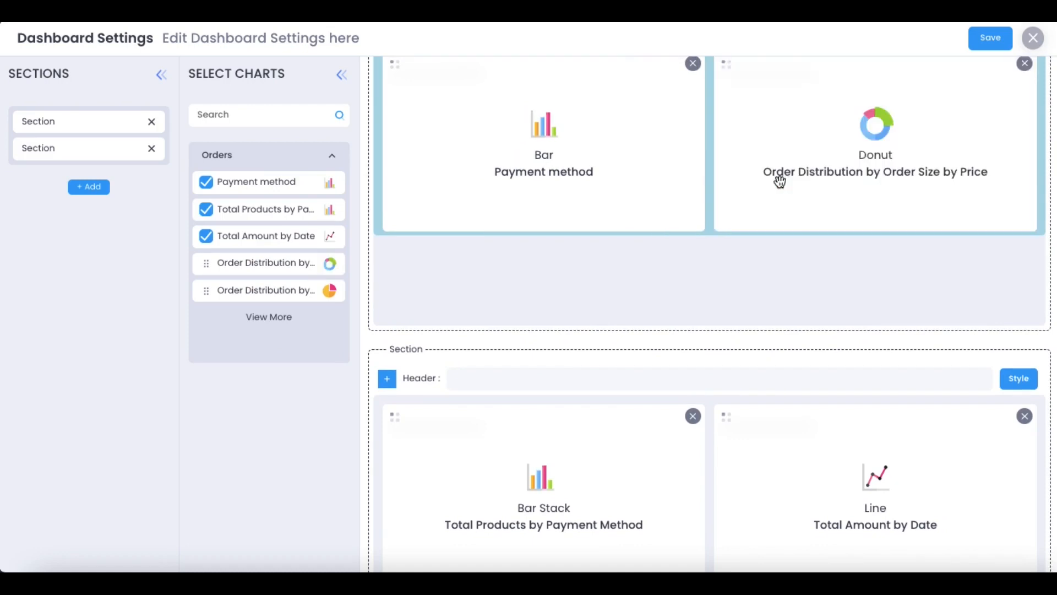
pyautogui.scroll(4, 412, 265)
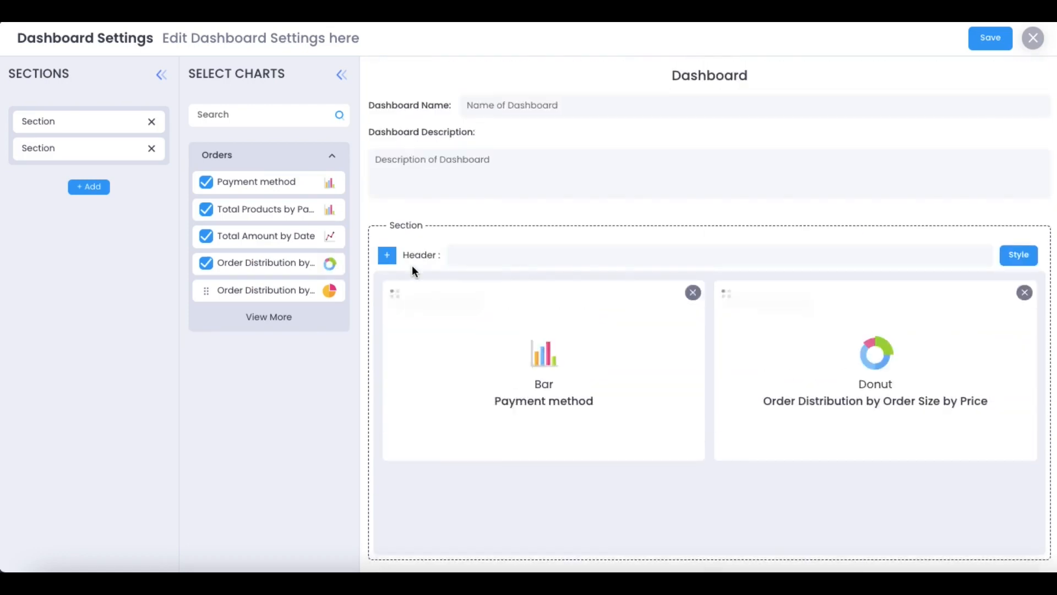
pyautogui.click(256, 319)
# Name the dashboard 'Orders Dashboard' and save it
pyautogui.click(547, 104)
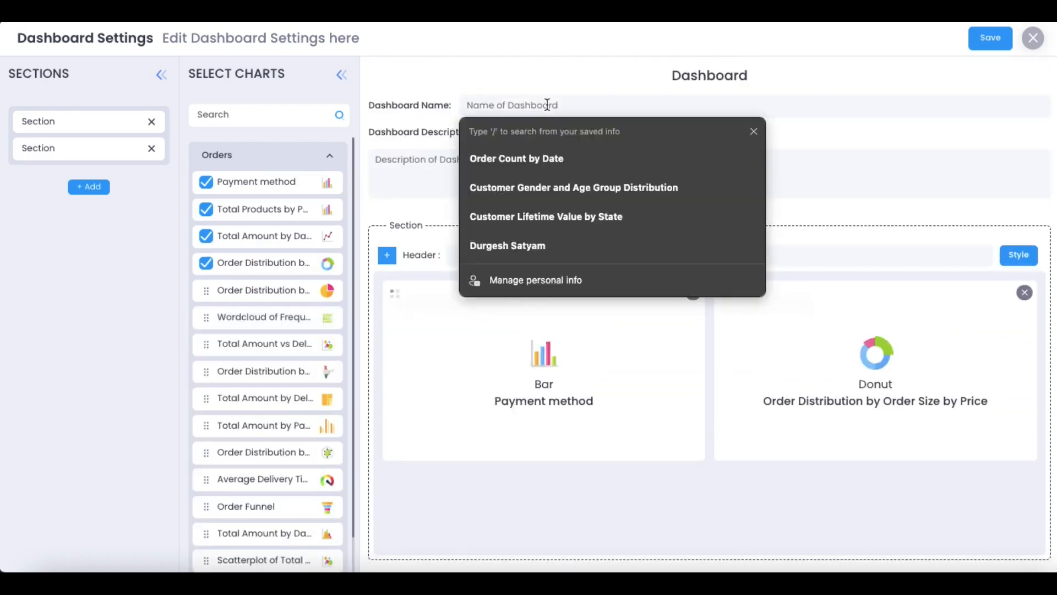
pyautogui.write('Orders')
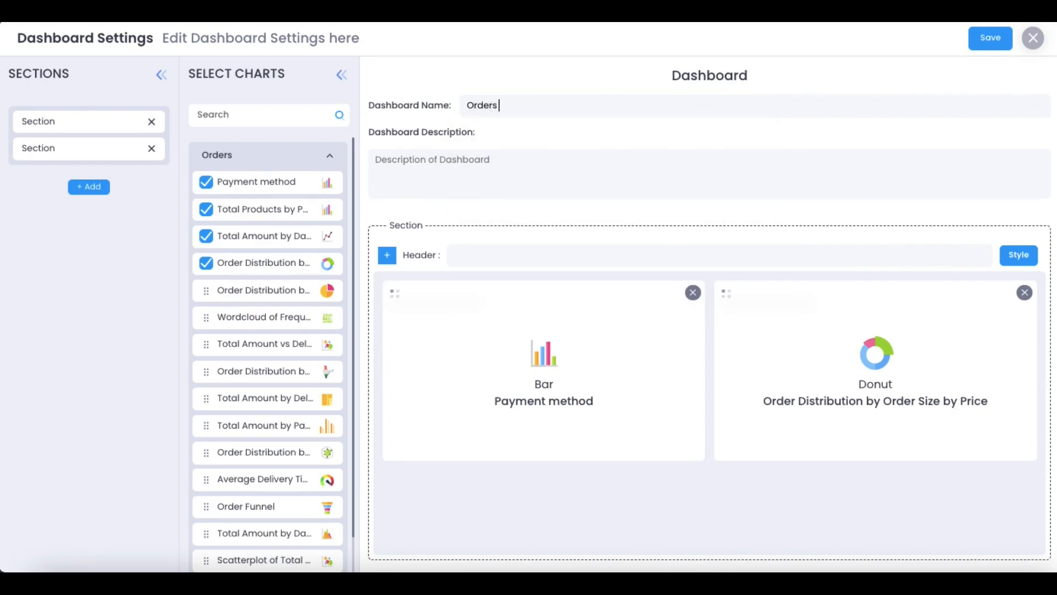
pyautogui.write(' Dashboard')
pyautogui.click(395, 300)
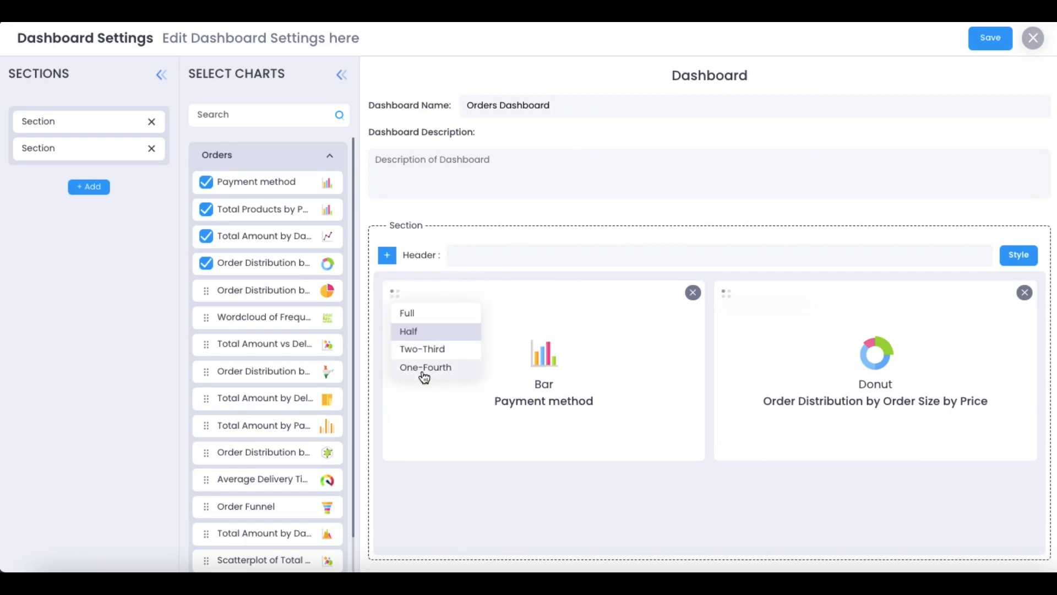
pyautogui.click(991, 39)
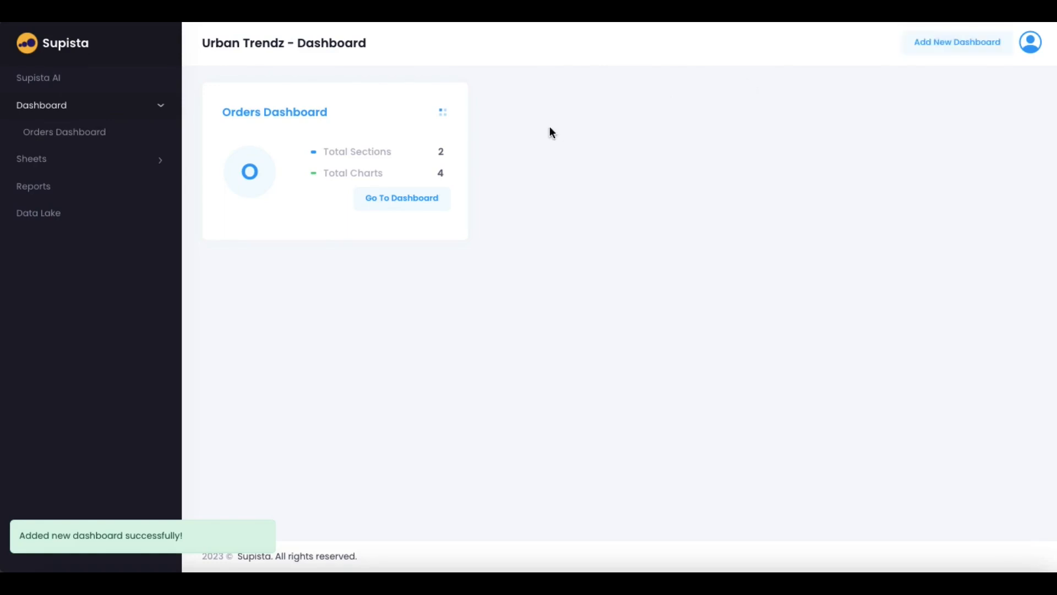
# Open the Orders Dashboard page and scroll through its charts
pyautogui.click(443, 113)
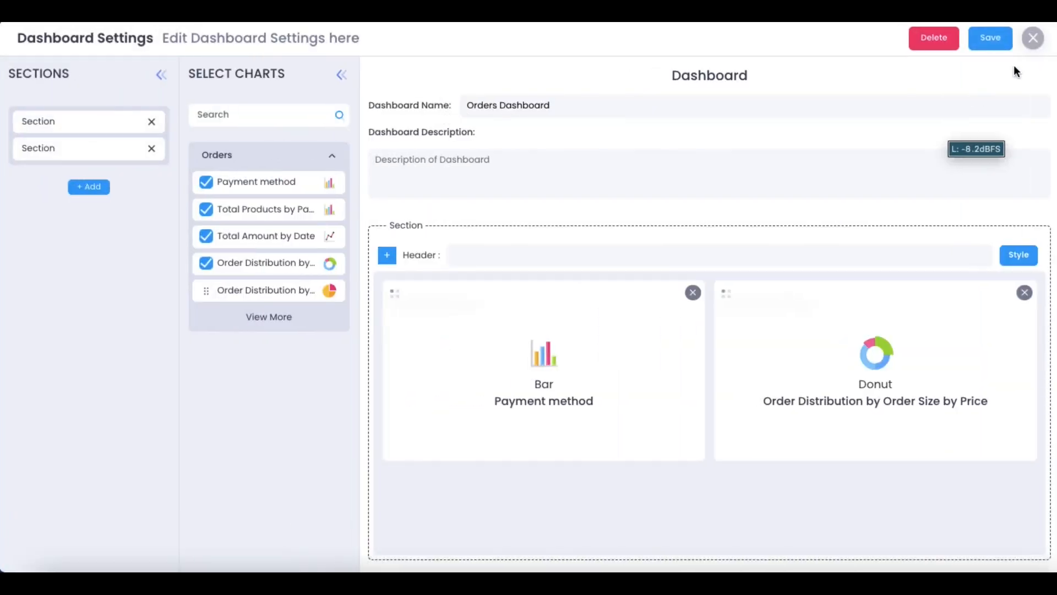
pyautogui.click(1033, 37)
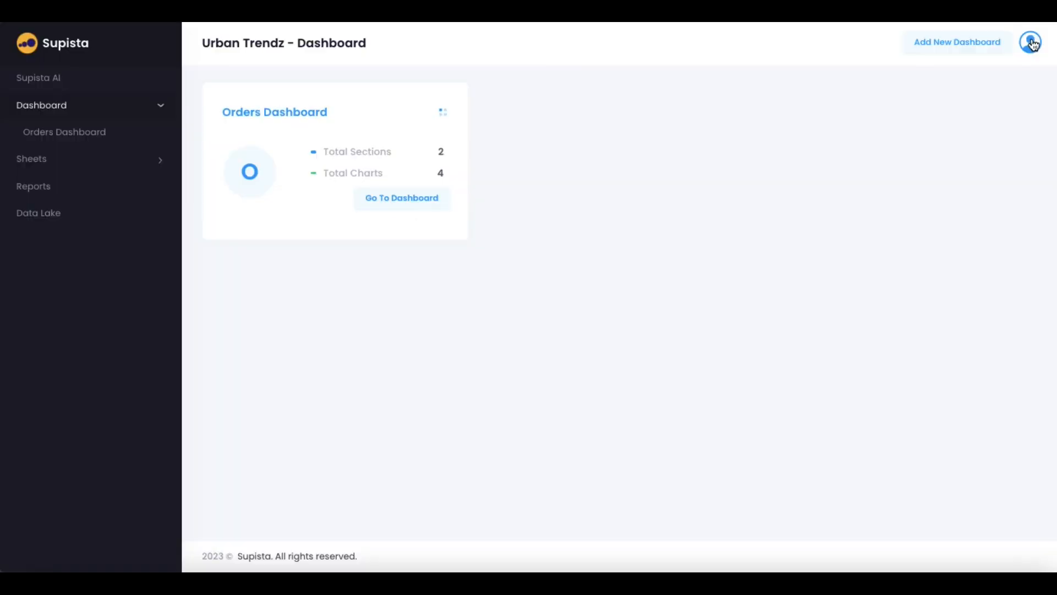
pyautogui.click(388, 199)
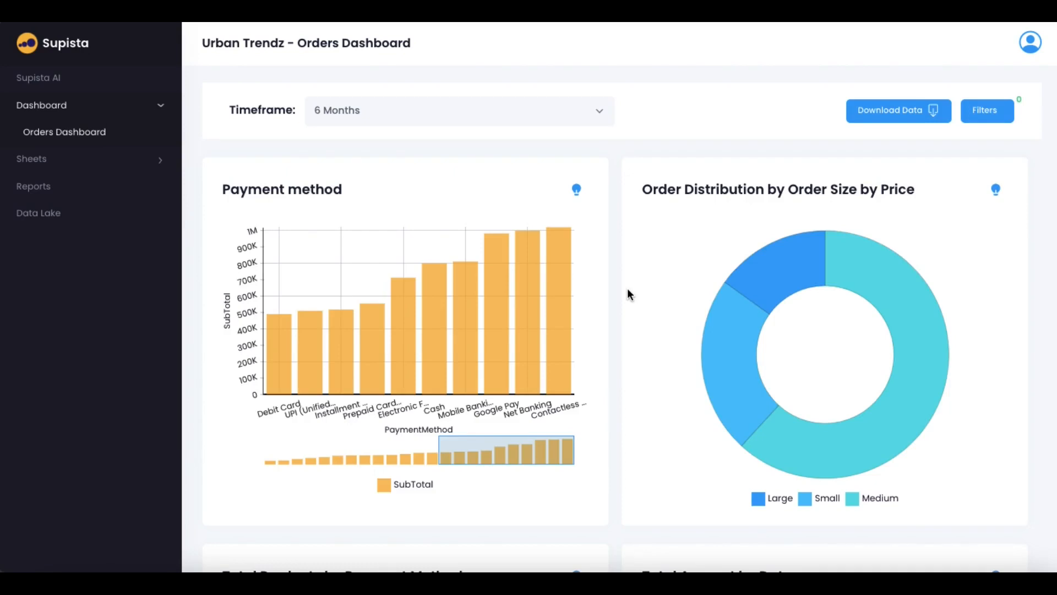
pyautogui.scroll(-3, 614, 368)
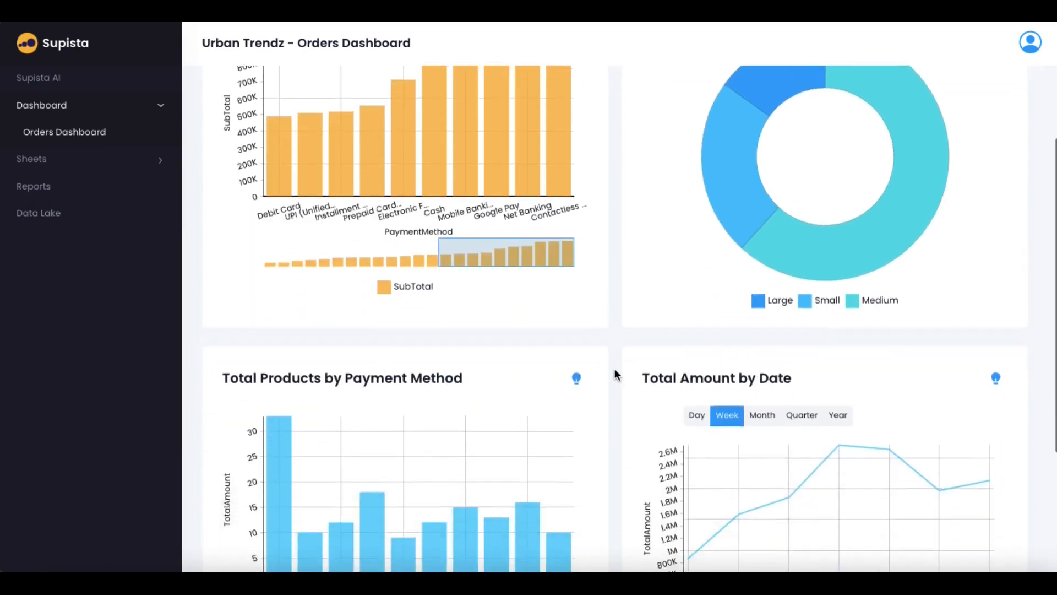
pyautogui.scroll(-3, 614, 368)
pyautogui.scroll(6, 615, 369)
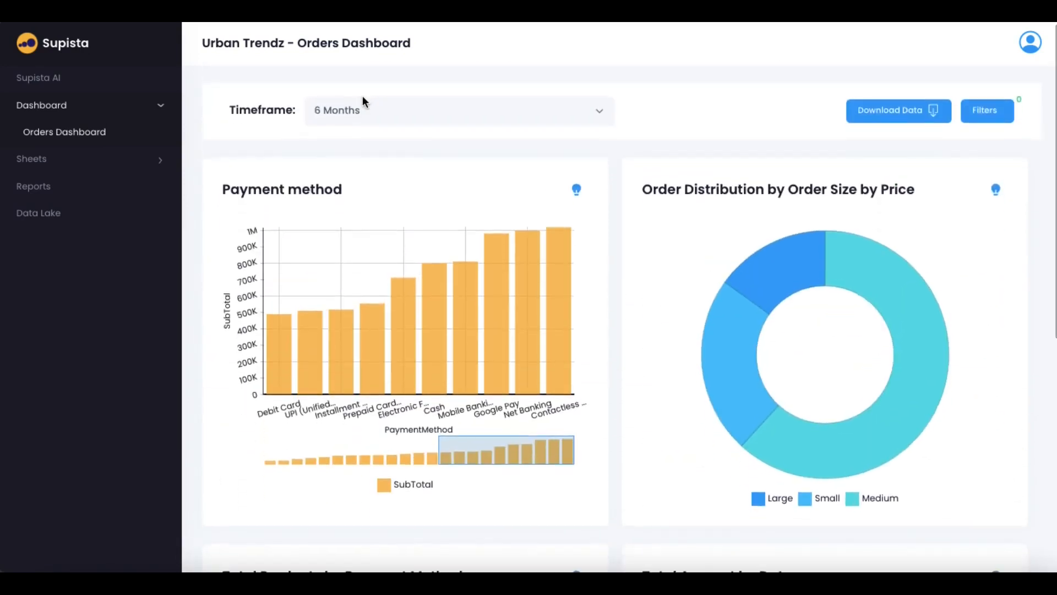
# Keep the 6 Months timeframe and review the Orders filter fields without applying any
pyautogui.click(364, 105)
pyautogui.click(705, 113)
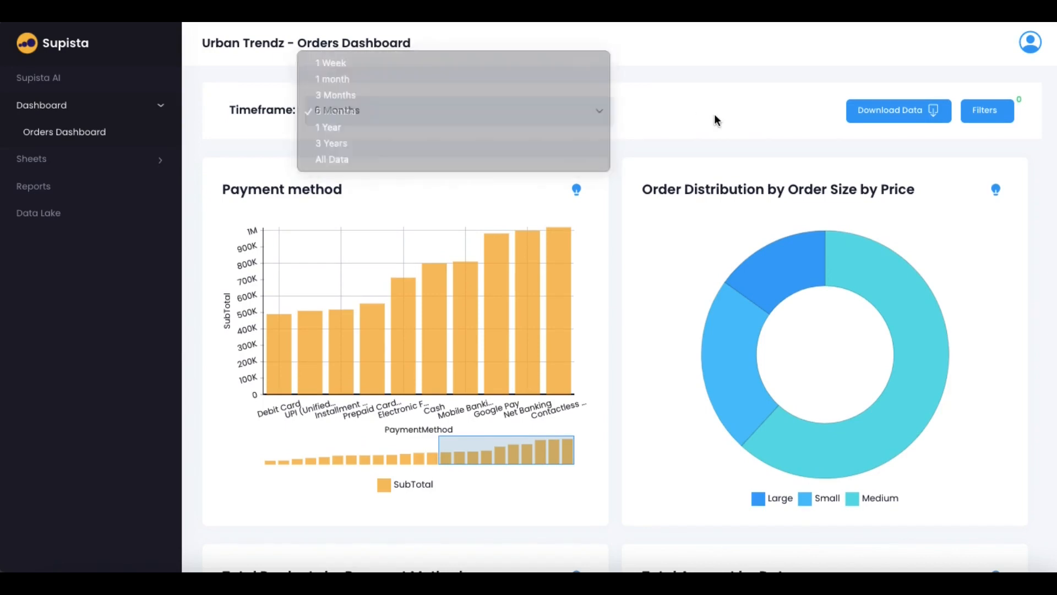
pyautogui.click(996, 111)
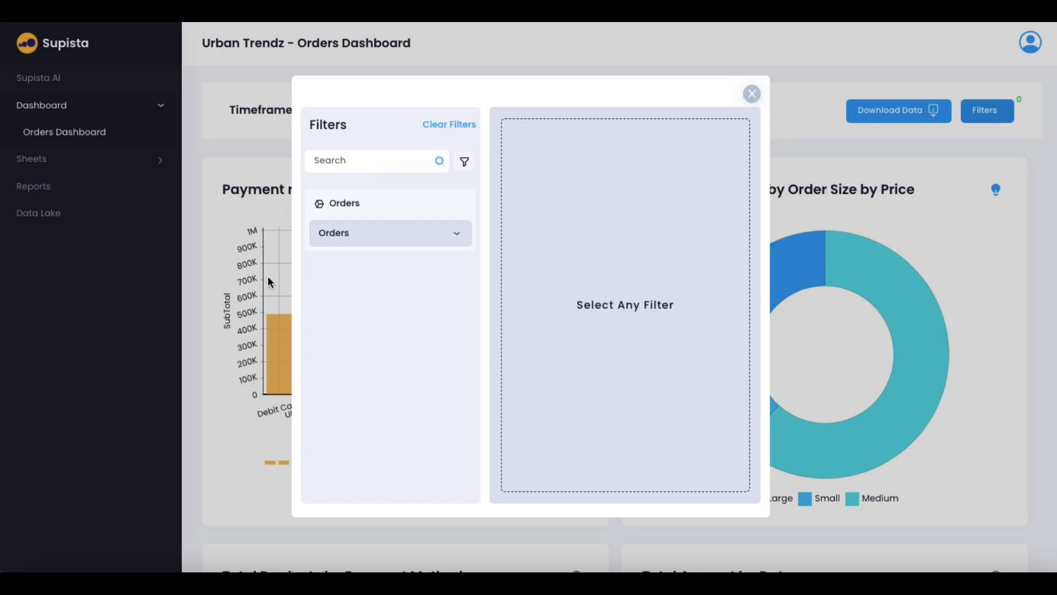
pyautogui.click(368, 241)
pyautogui.scroll(-3, 365, 406)
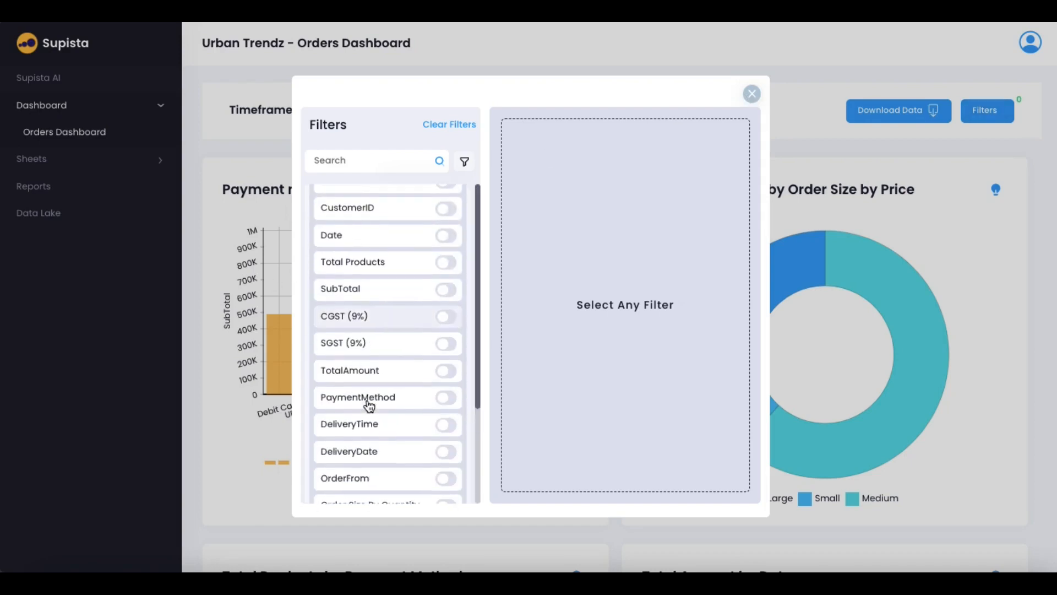
pyautogui.click(752, 94)
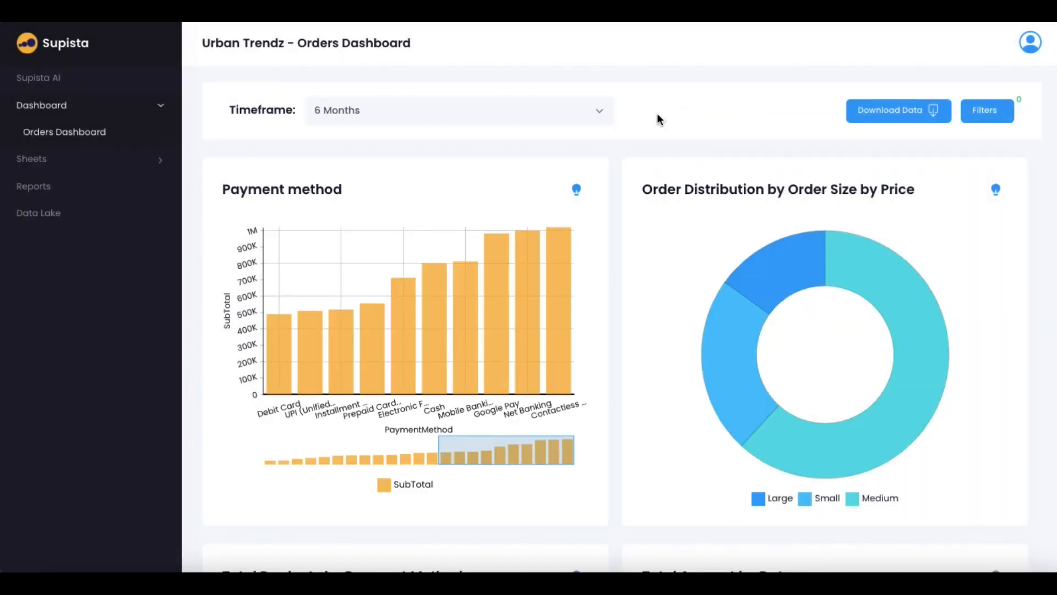
# Navigate via Sheets and the Orders Dashboard to the Supista AI chart chat
pyautogui.click(48, 162)
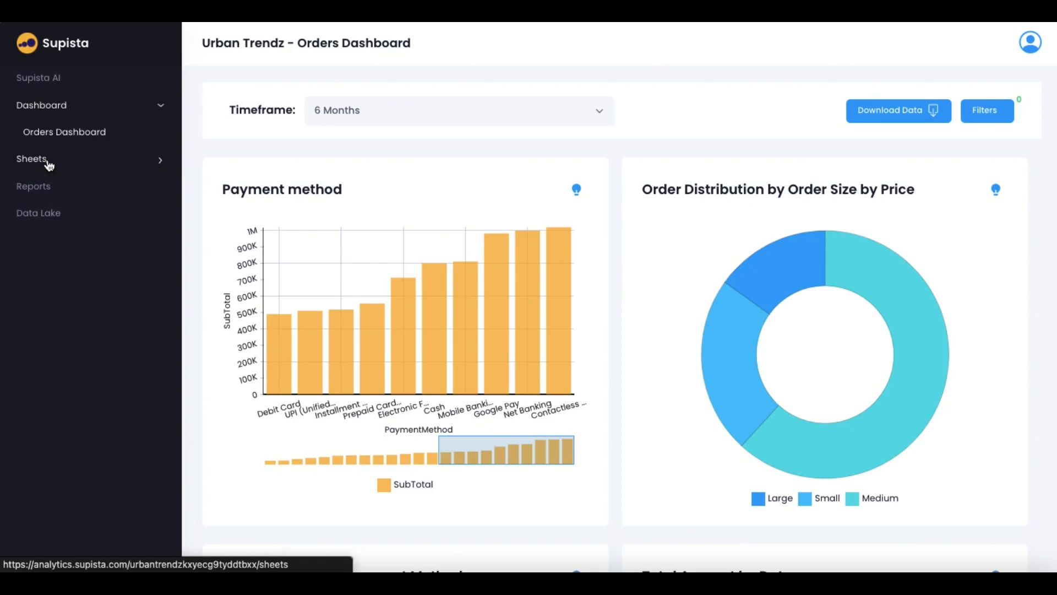
pyautogui.click(35, 111)
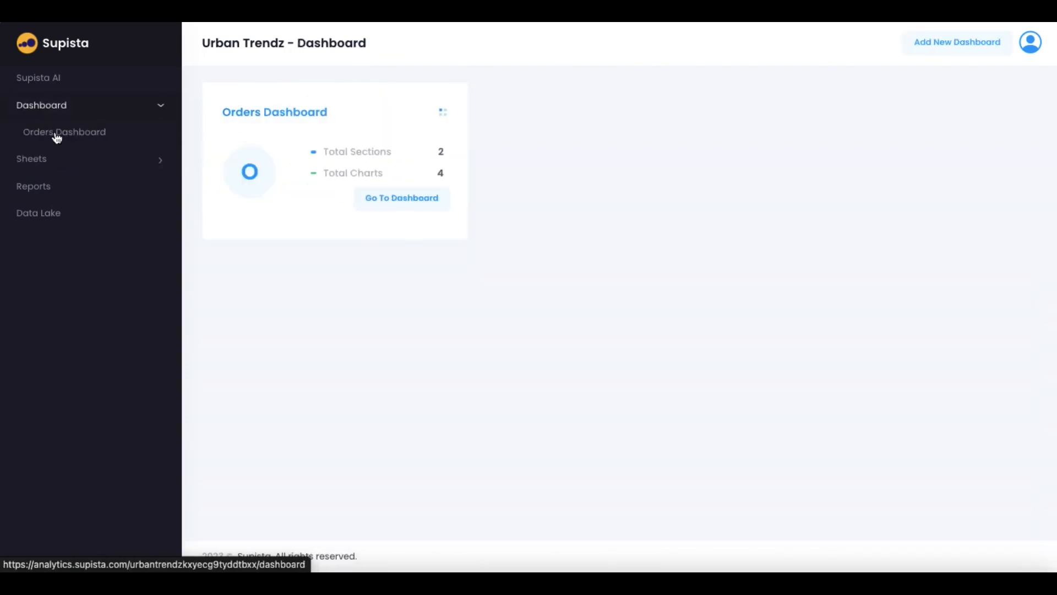
pyautogui.click(57, 138)
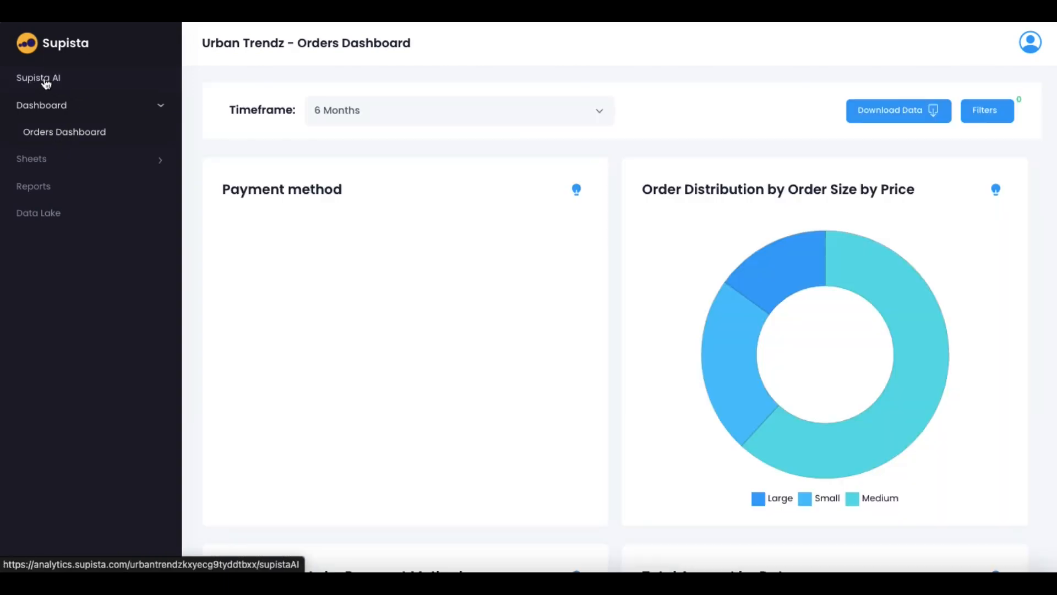
pyautogui.click(46, 82)
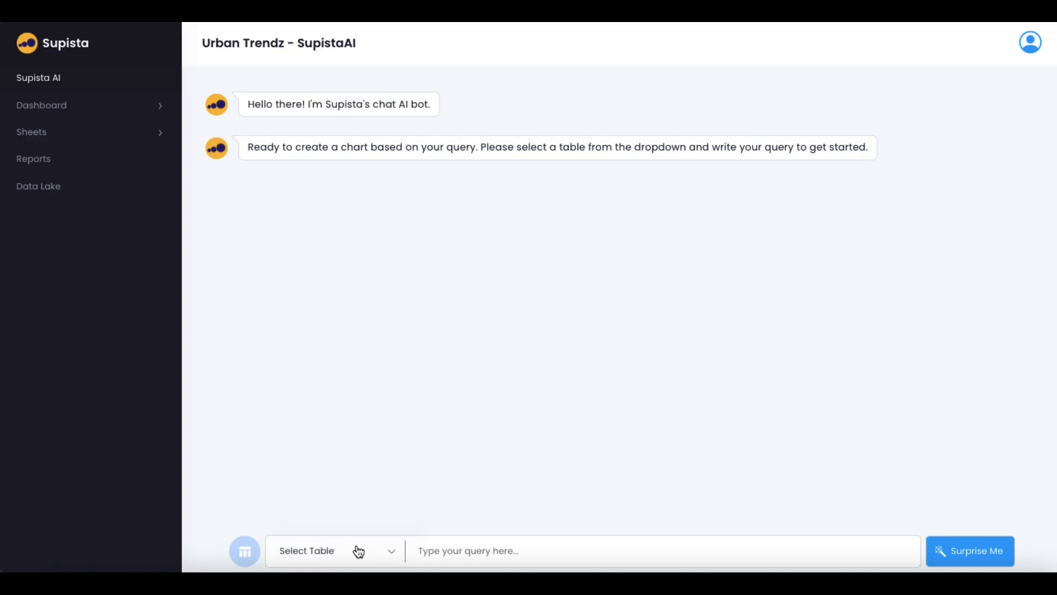
# Choose the Orders table as the data for the AI query
pyautogui.click(332, 552)
pyautogui.scroll(-2, 355, 429)
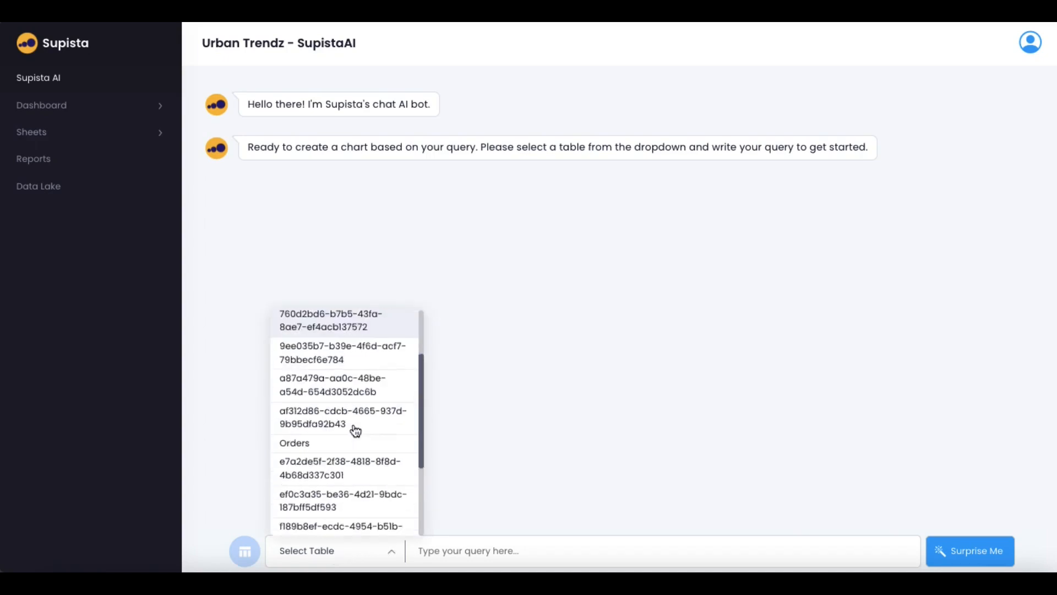
pyautogui.scroll(-3, 355, 430)
pyautogui.scroll(1, 359, 428)
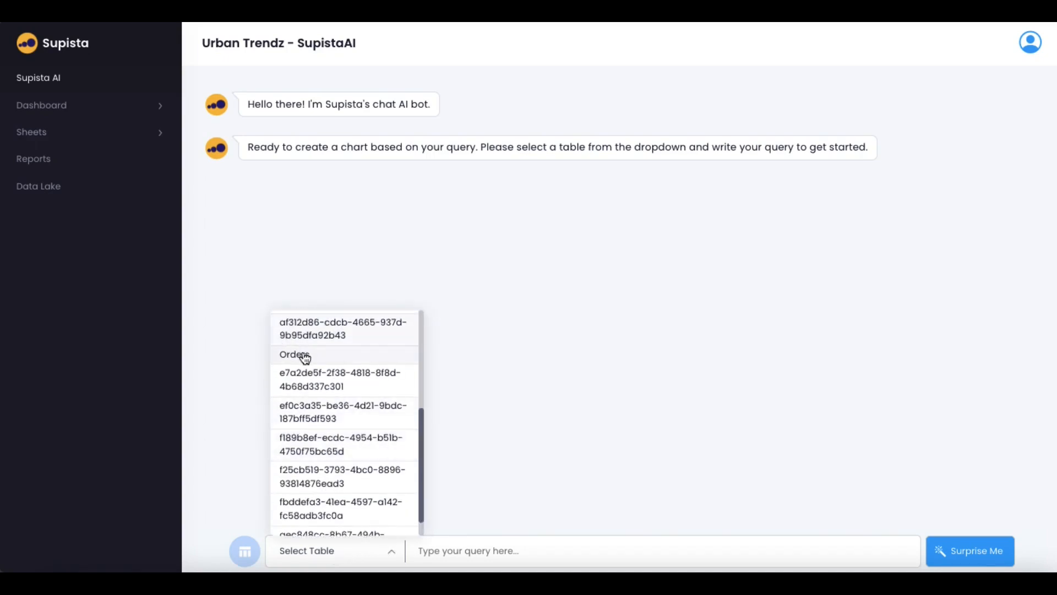
pyautogui.click(305, 355)
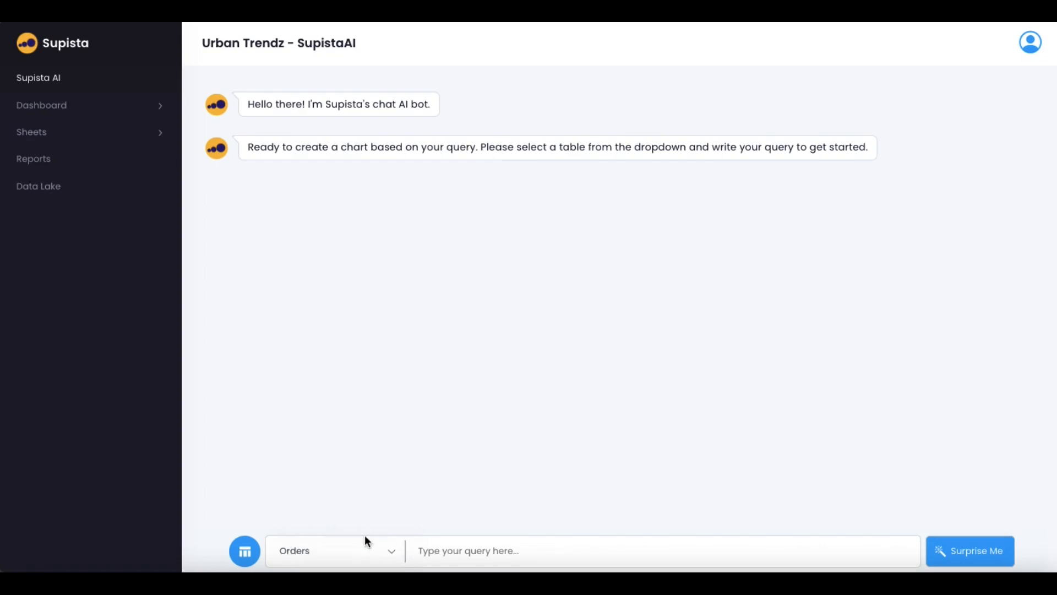
pyautogui.click(249, 554)
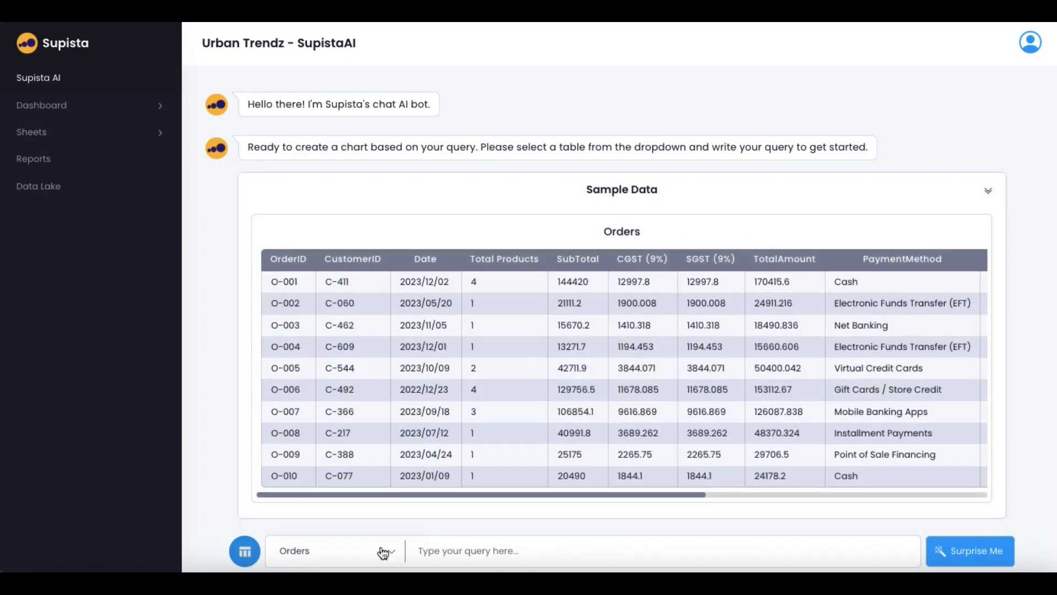
pyautogui.click(493, 550)
pyautogui.write('c')
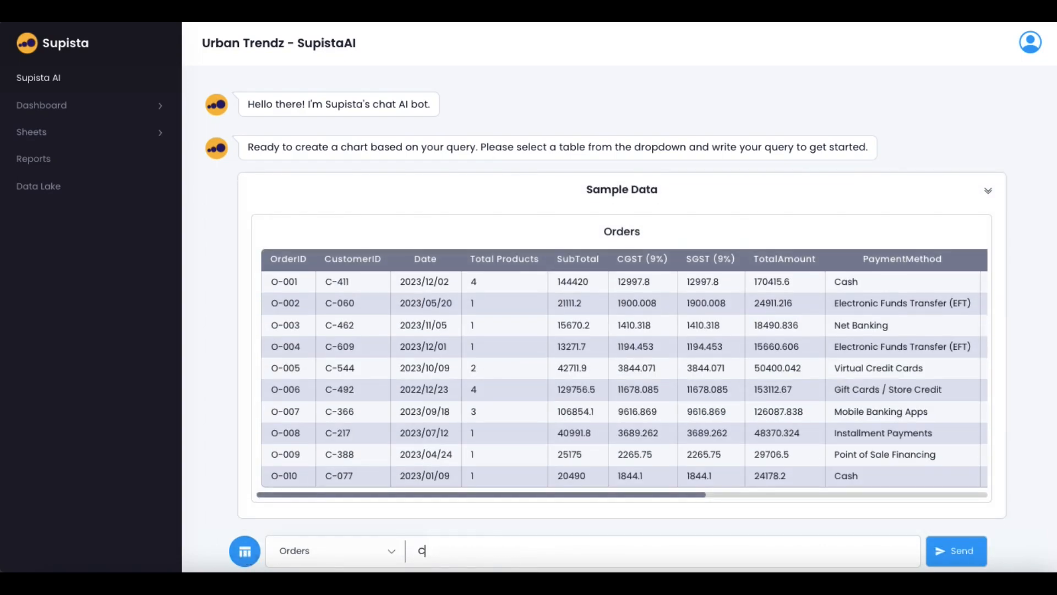
pyautogui.press('BackSpace')
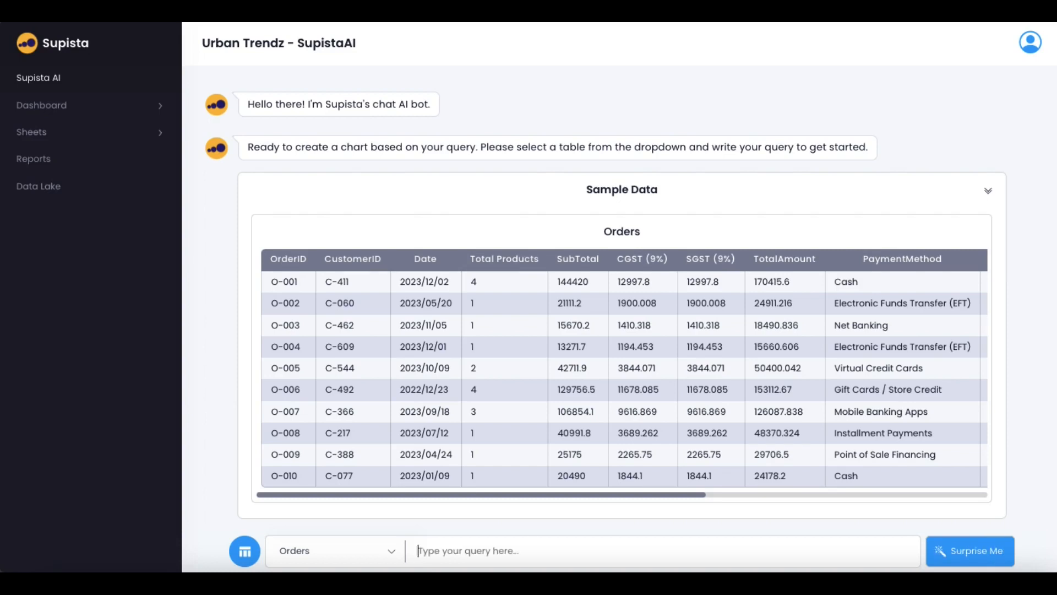
pyautogui.write('Payment Method wise')
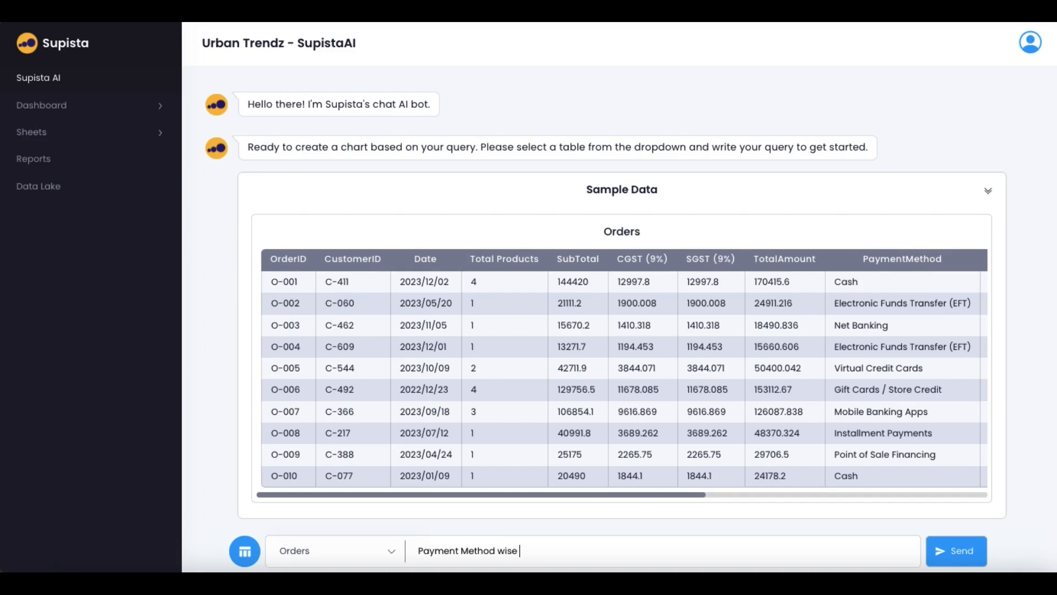
pyautogui.write(' Sub Total')
pyautogui.press('Return')
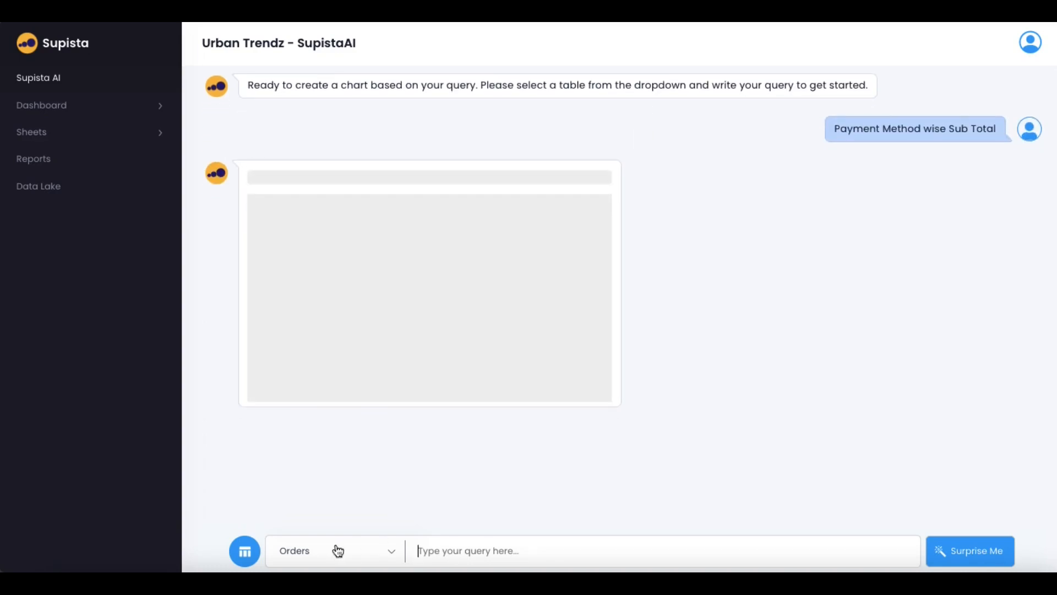
pyautogui.click(245, 553)
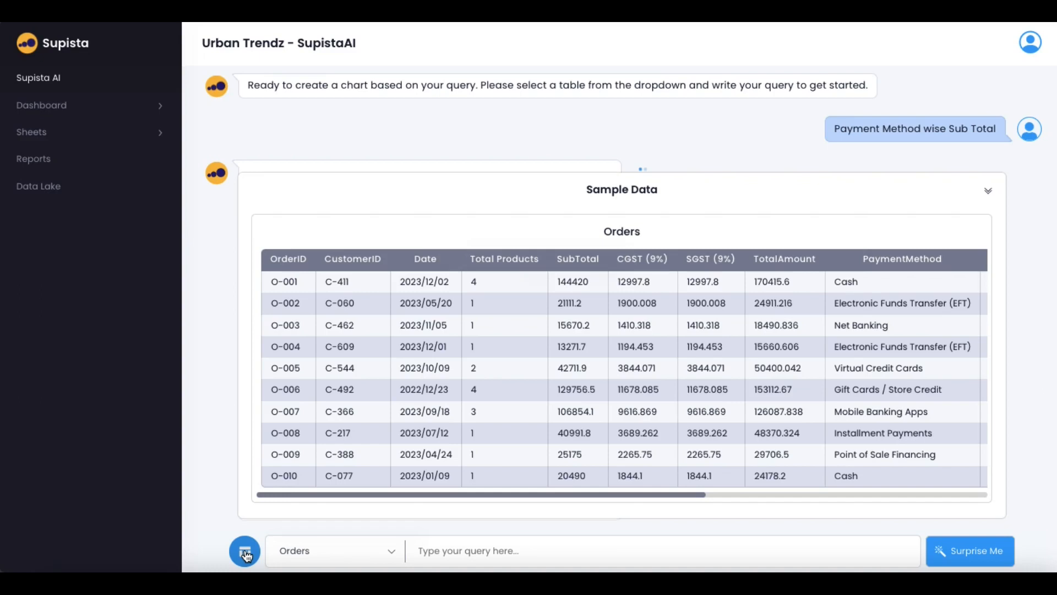
pyautogui.click(245, 554)
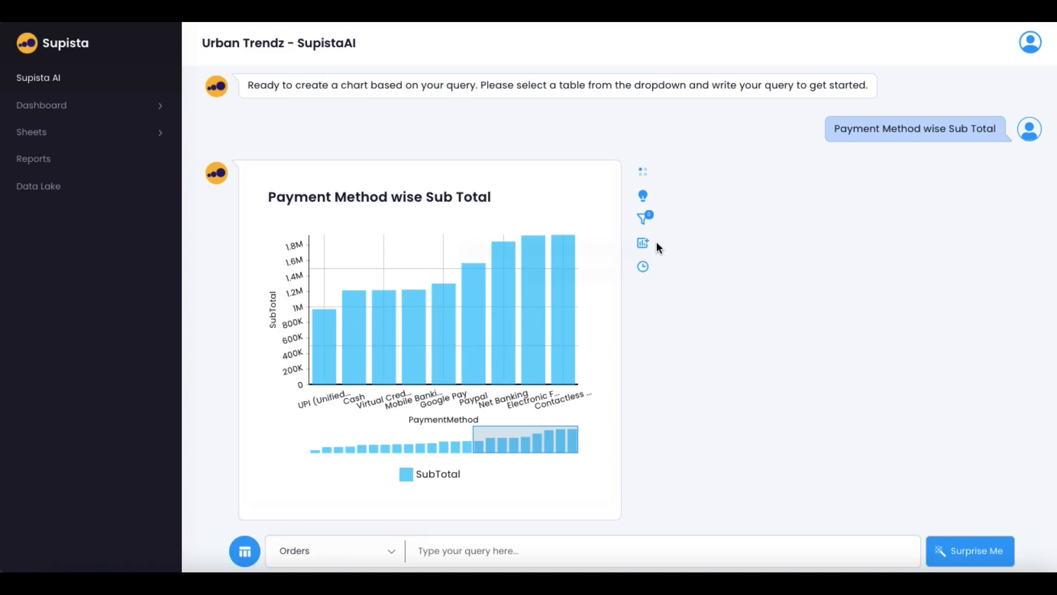
pyautogui.click(644, 196)
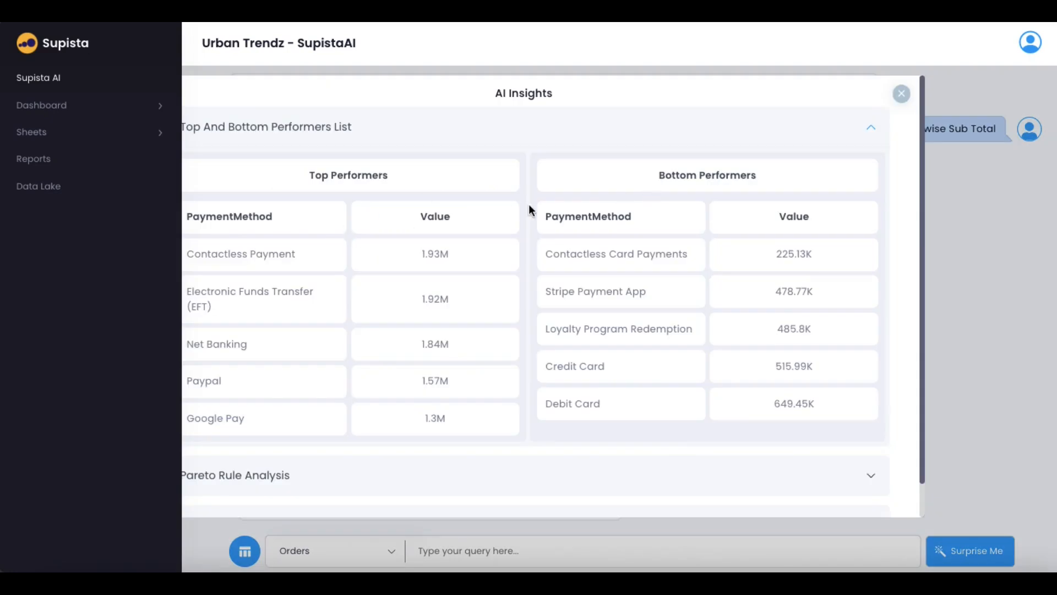
pyautogui.scroll(-1, 528, 210)
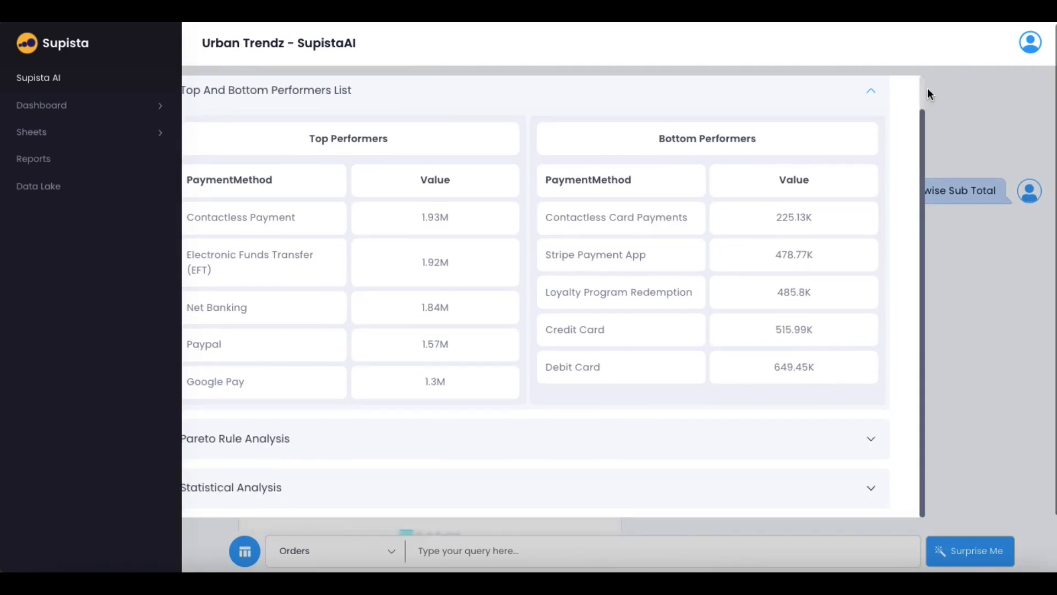
pyautogui.click(960, 147)
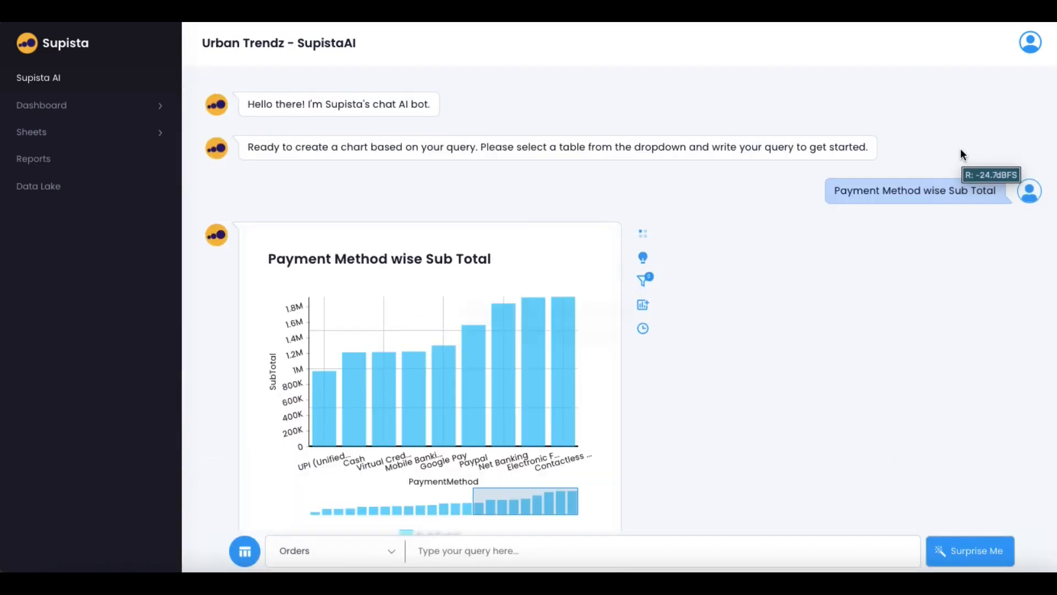
# Open the chart's filters and add a Total Products range filter
pyautogui.click(647, 283)
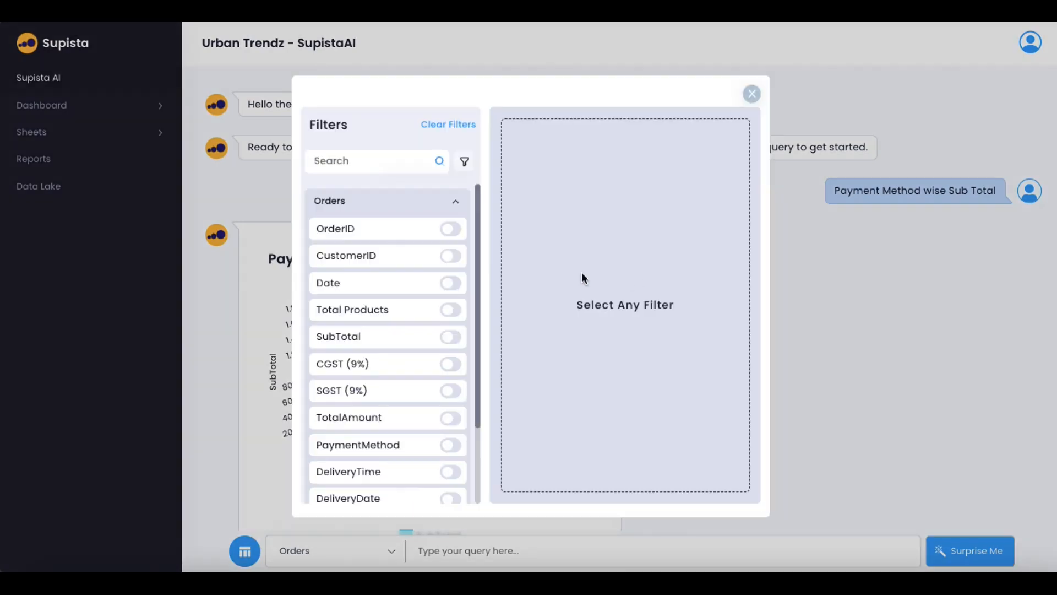
pyautogui.scroll(-2, 364, 348)
pyautogui.scroll(3, 364, 351)
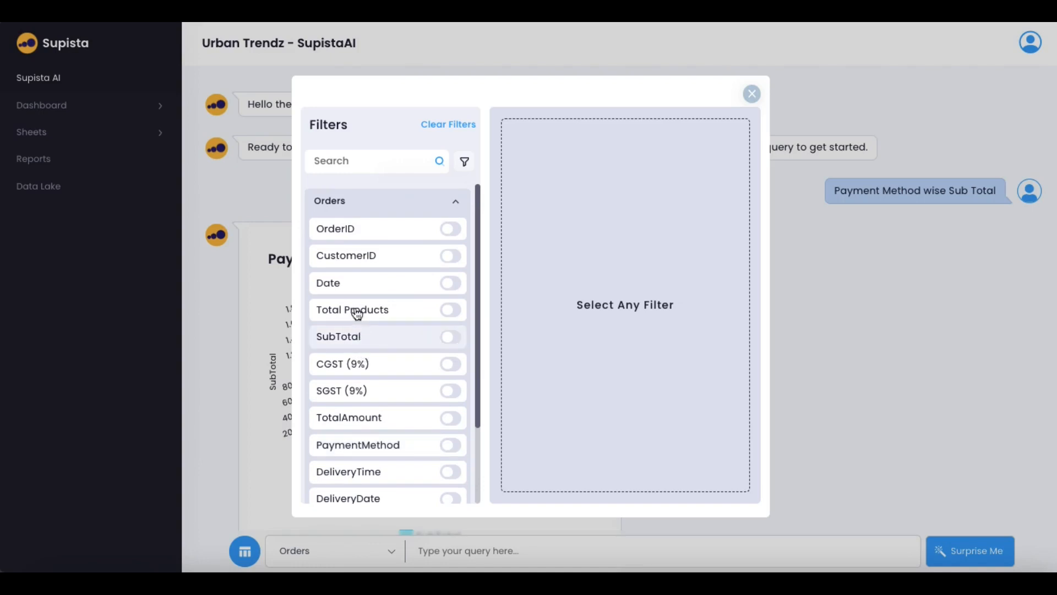
pyautogui.click(356, 312)
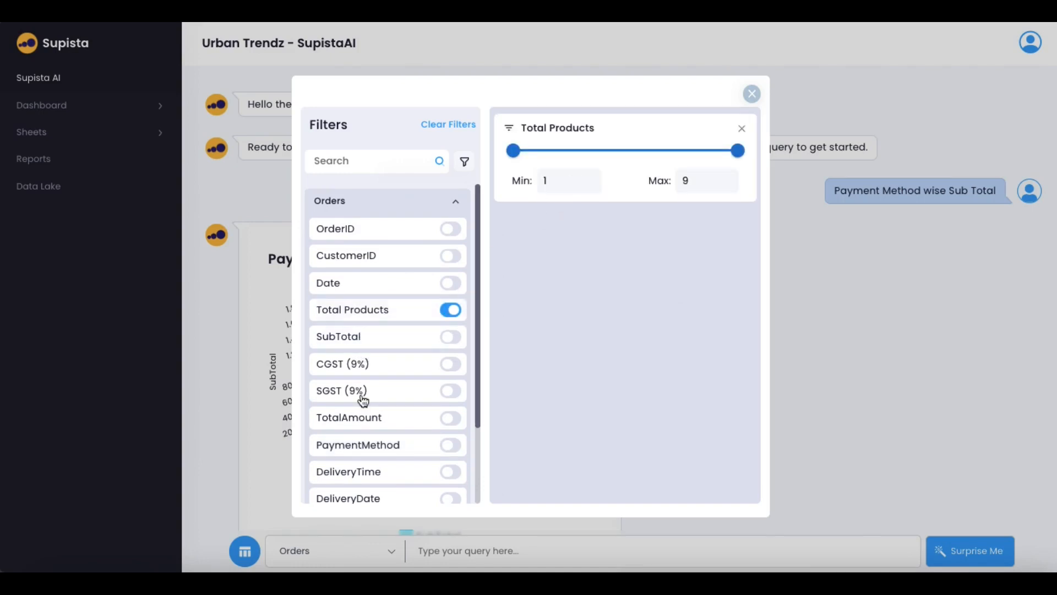
pyautogui.scroll(-1, 386, 440)
pyautogui.scroll(-2, 374, 430)
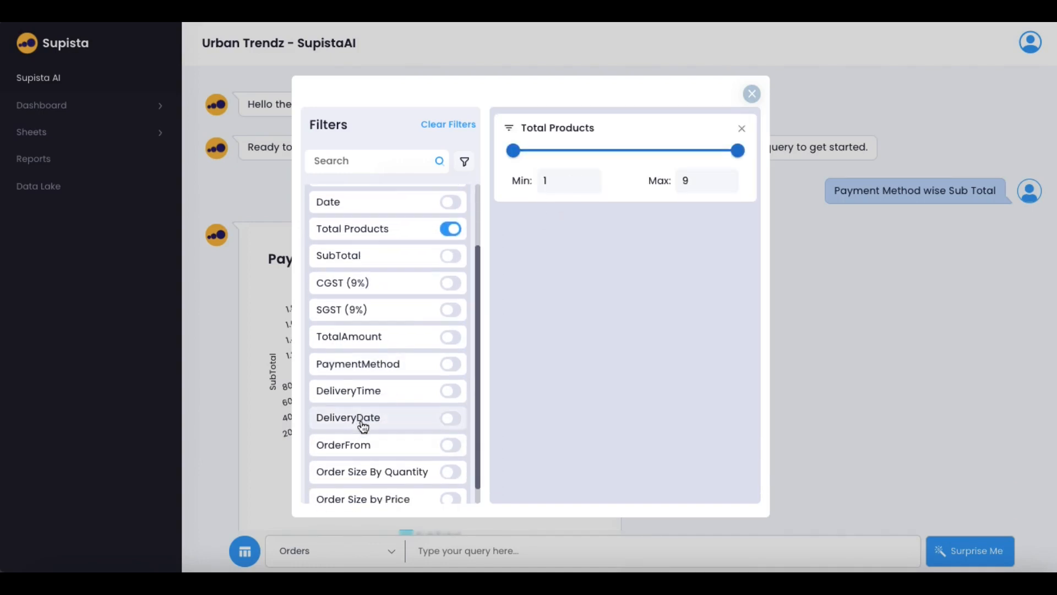
pyautogui.scroll(-1, 368, 435)
# Add an OrderFrom filter set to Website, remove the Total Products filter, and apply
pyautogui.click(363, 432)
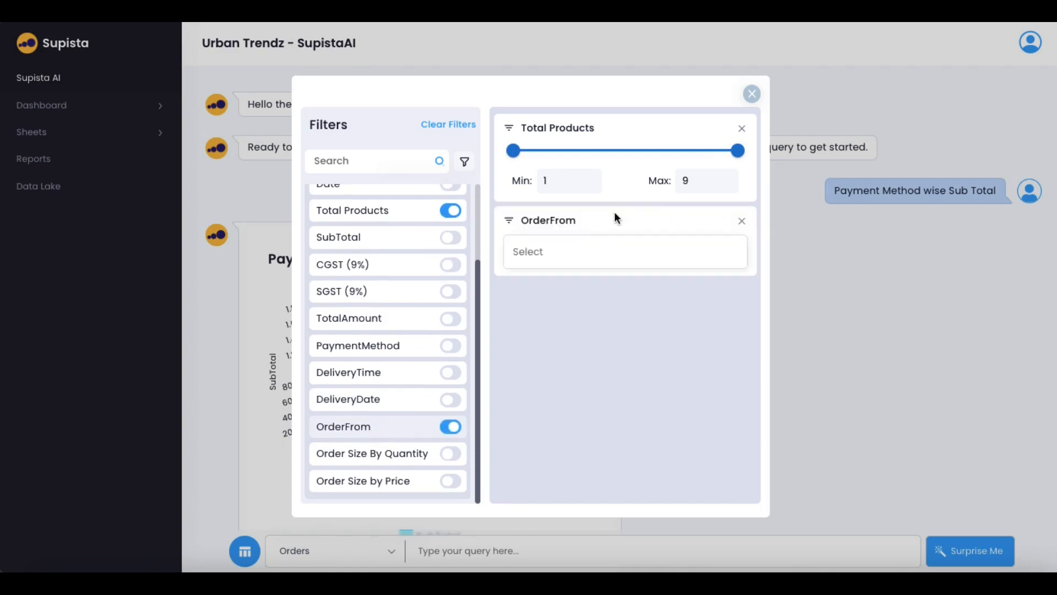
pyautogui.click(588, 253)
pyautogui.click(582, 307)
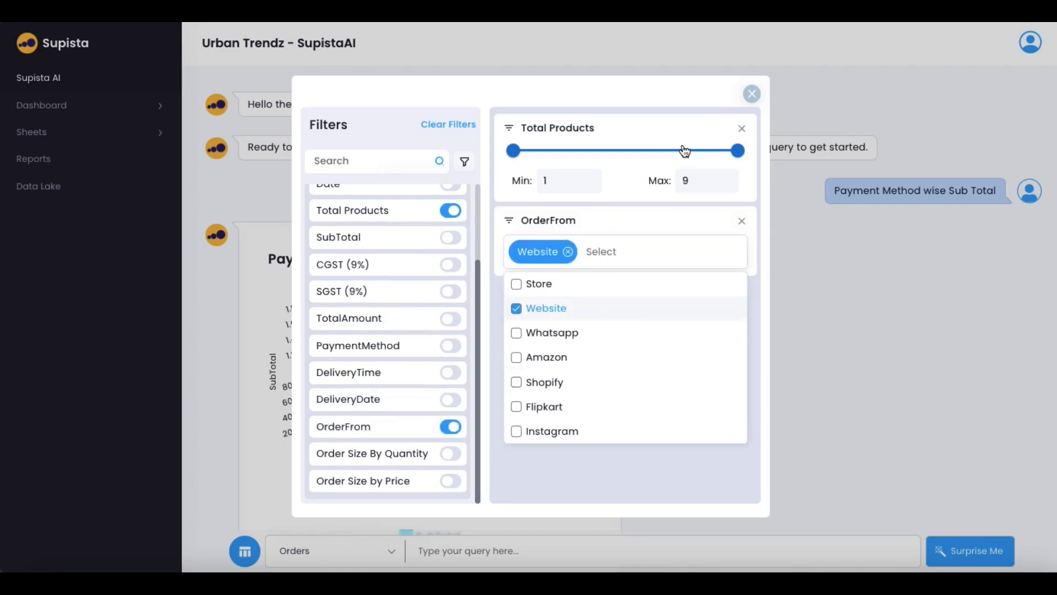
pyautogui.click(742, 129)
pyautogui.click(852, 285)
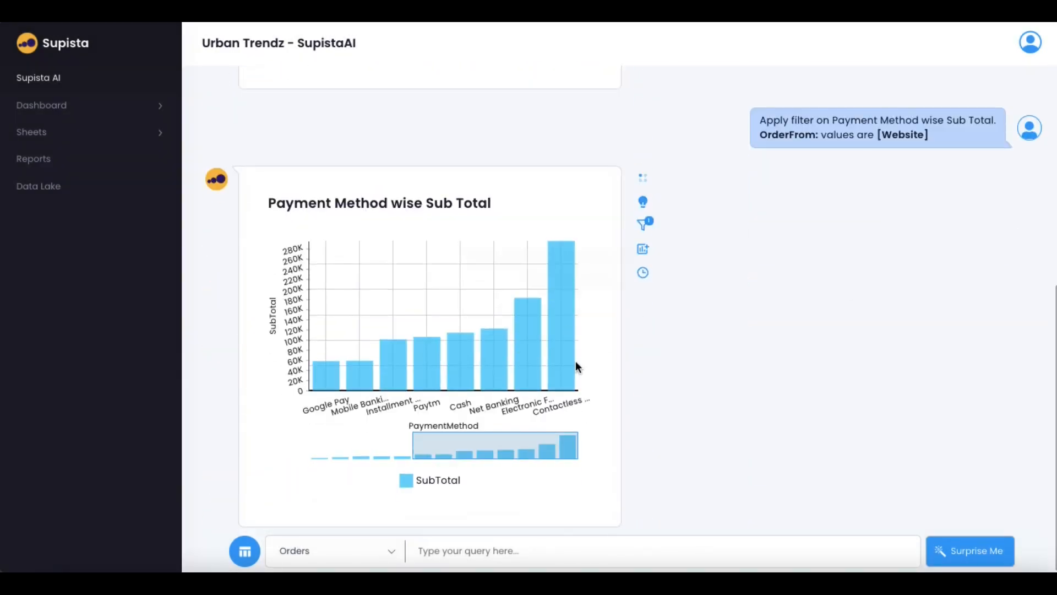
pyautogui.scroll(4, 576, 362)
pyautogui.scroll(1, 576, 361)
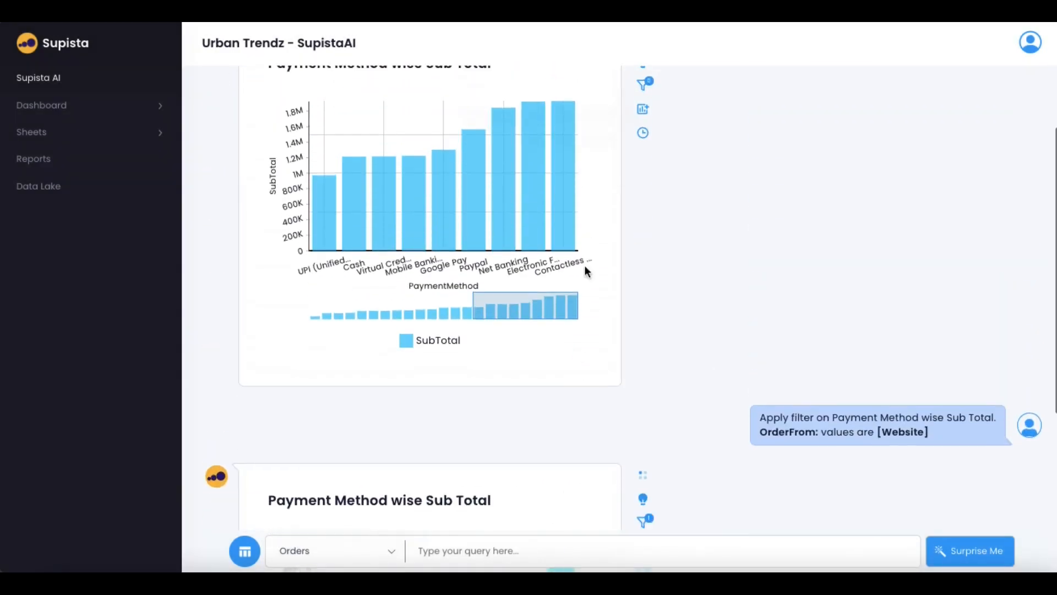
pyautogui.scroll(-4, 591, 332)
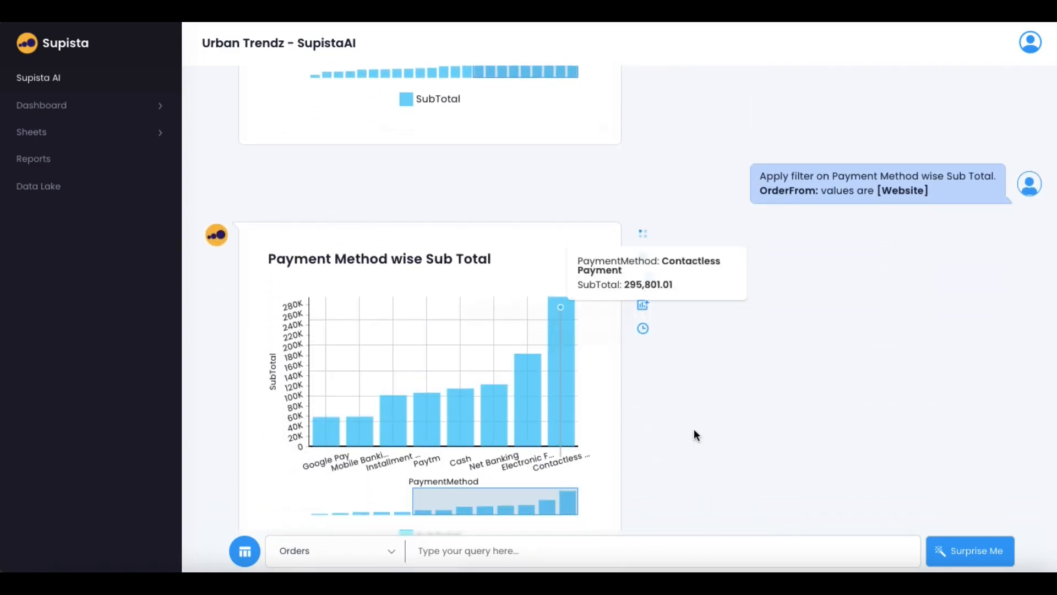
pyautogui.scroll(-1, 693, 419)
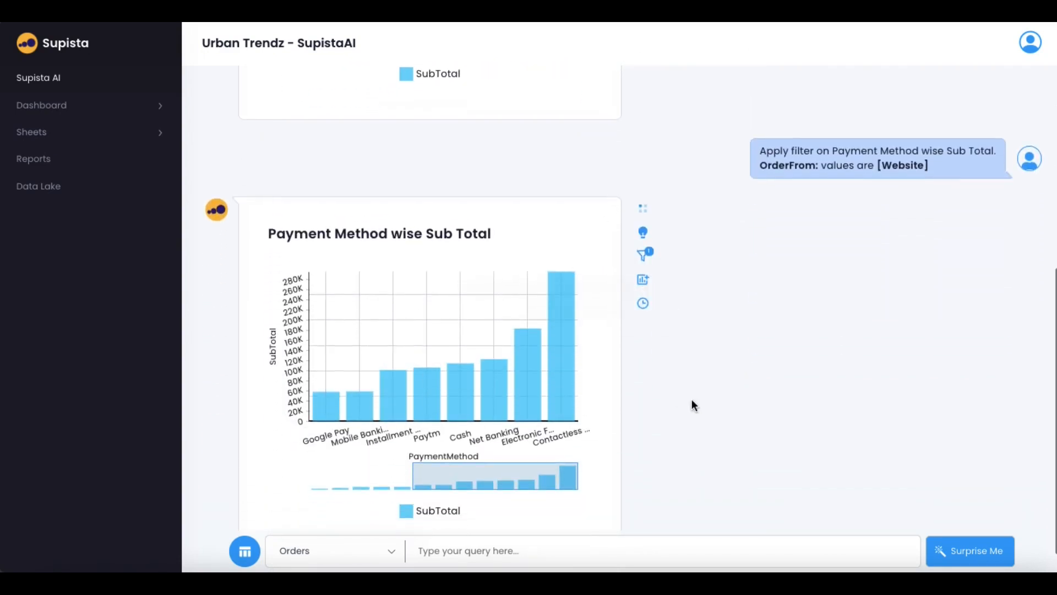
# Rename the chart 'Payment Method wise Sub Total Distribution' and add it to Orders Dashboard
pyautogui.click(645, 209)
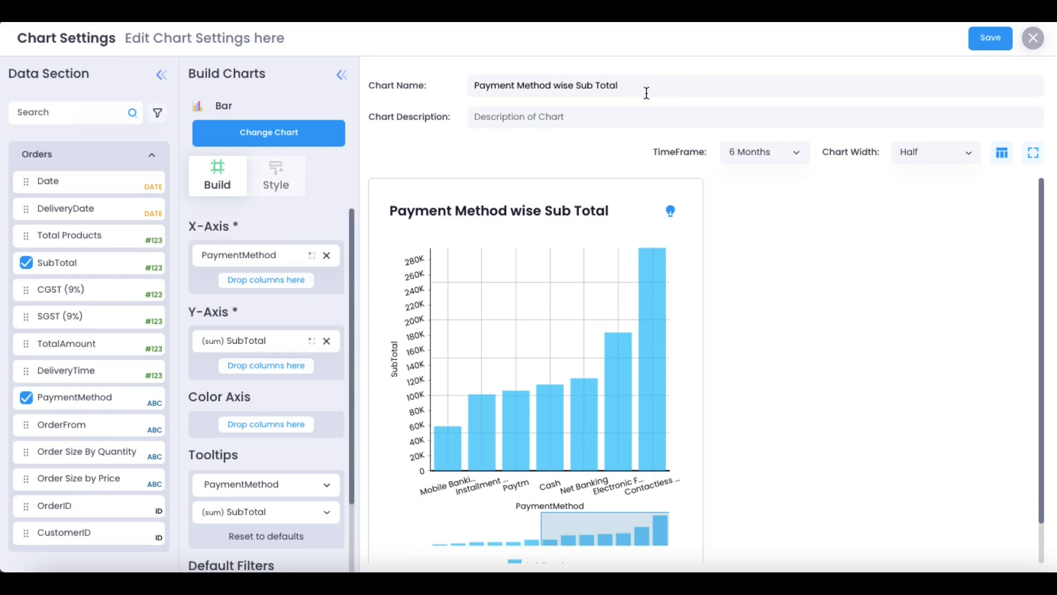
pyautogui.write('stribution')
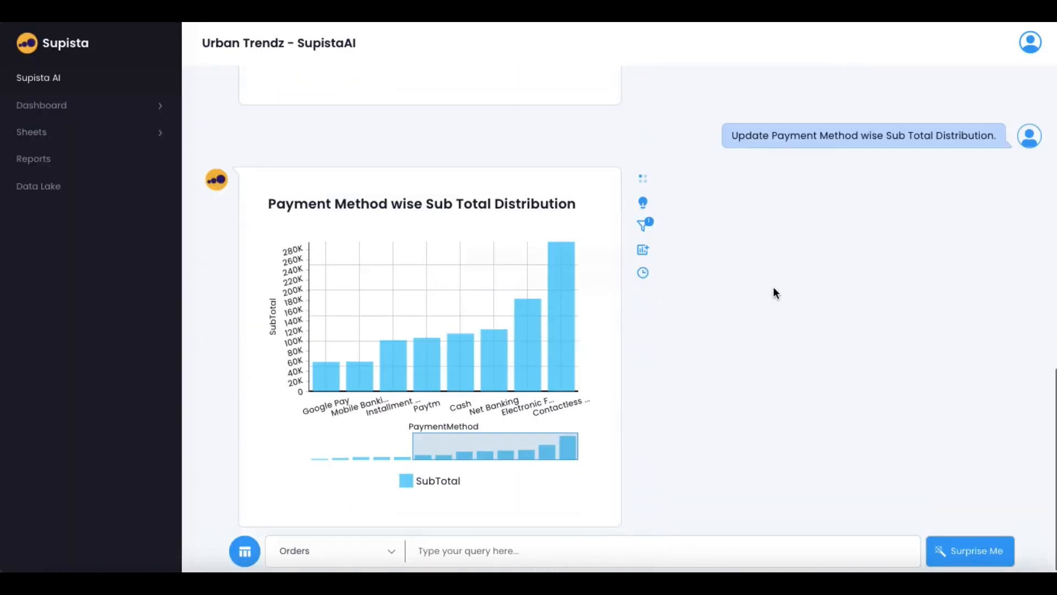
pyautogui.click(644, 255)
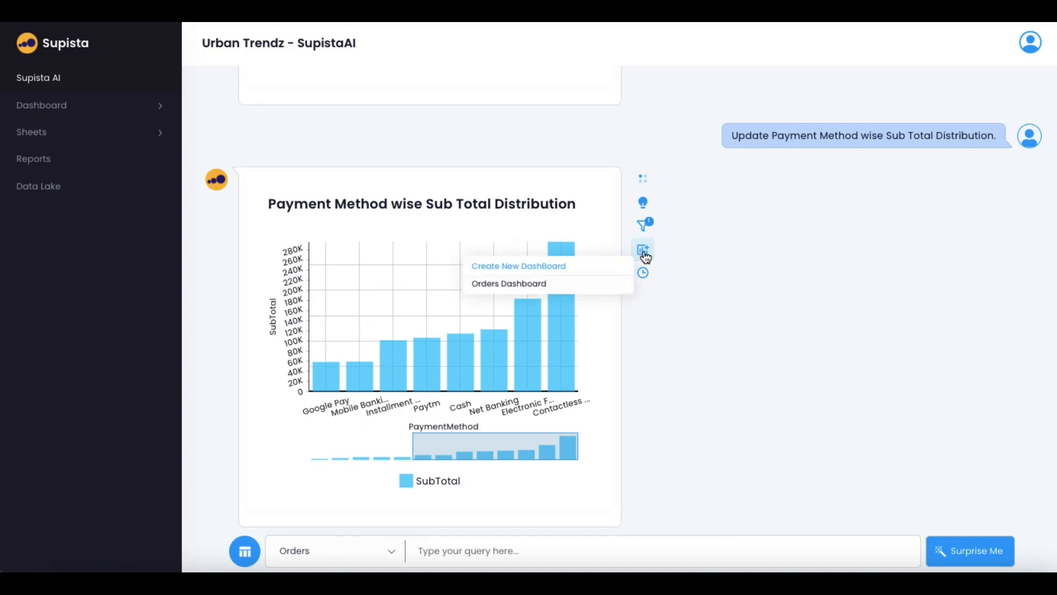
pyautogui.click(501, 282)
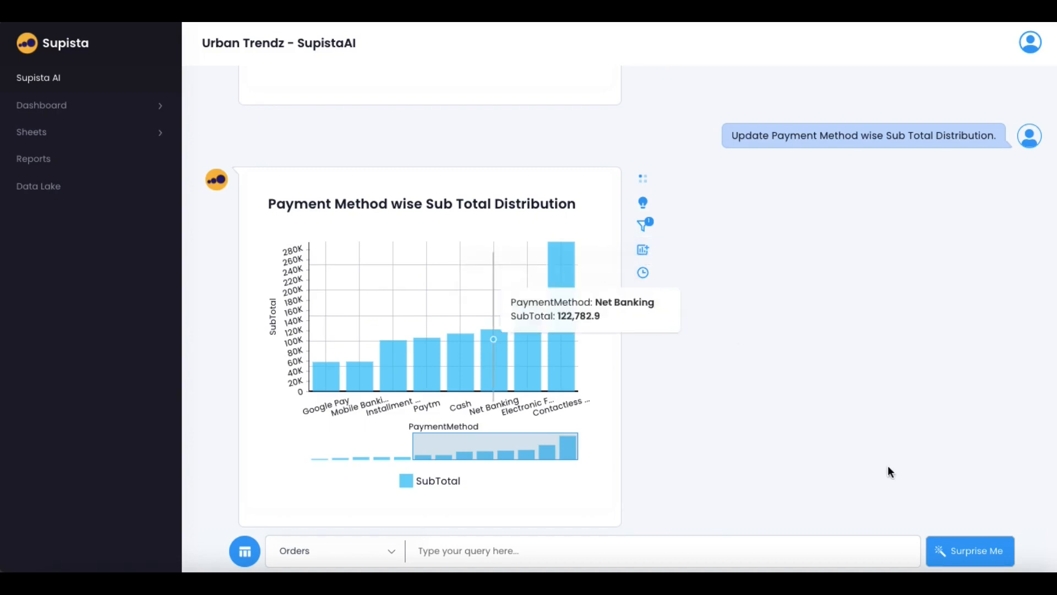
pyautogui.scroll(1, 963, 516)
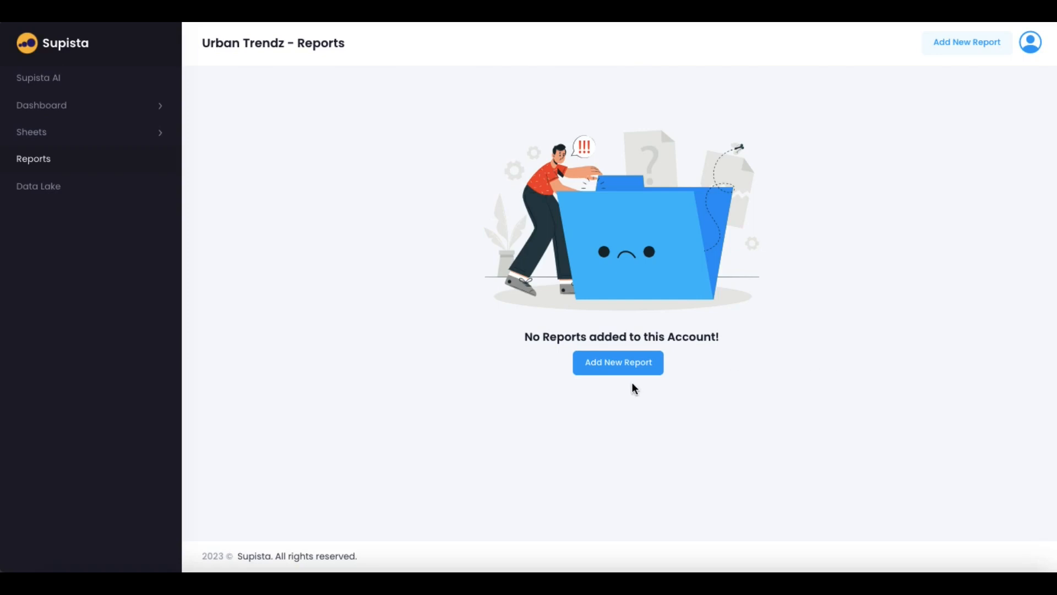
# Start a new report named 'Order Report' with description 'This is orders report'
pyautogui.click(618, 366)
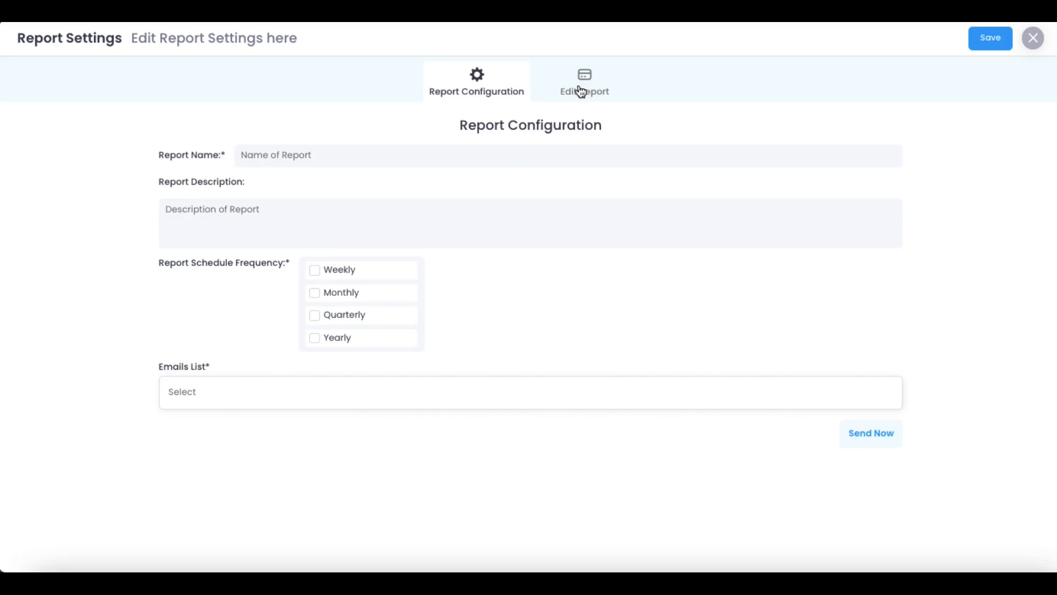
pyautogui.click(327, 158)
pyautogui.write('Ord')
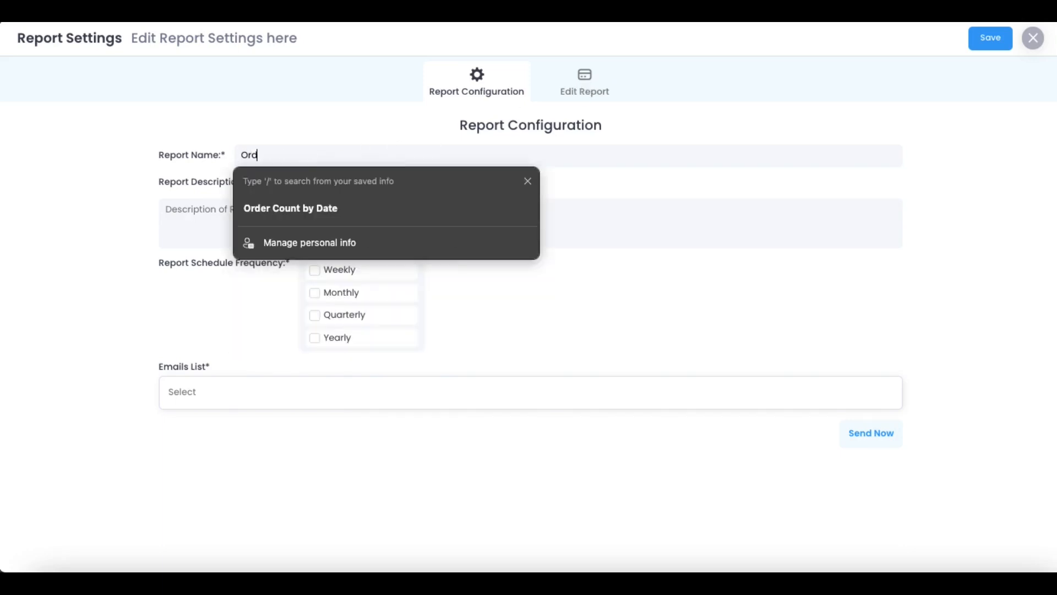
pyautogui.write('er Report')
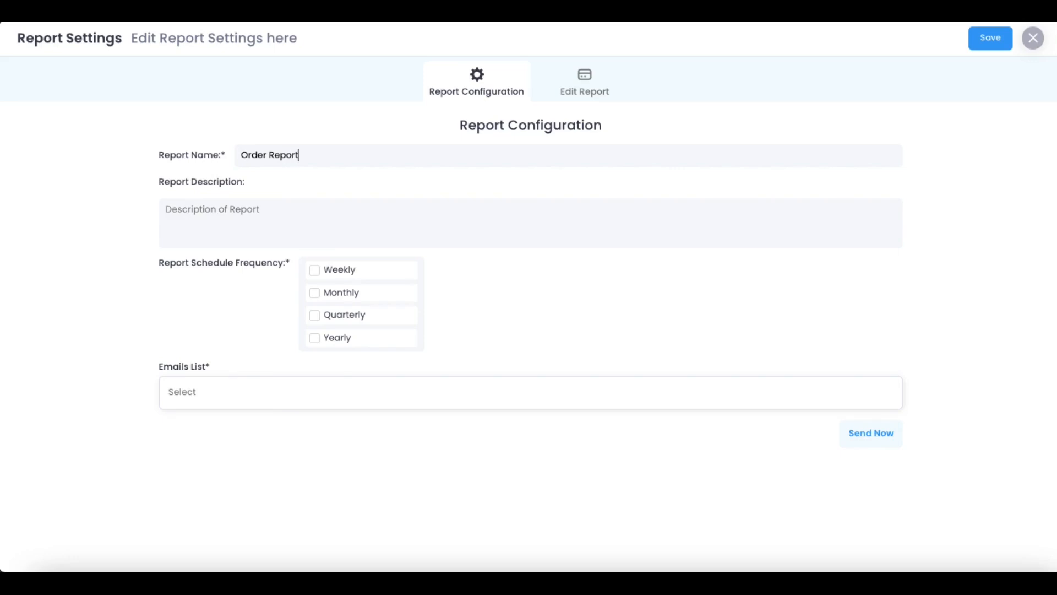
pyautogui.click(283, 209)
pyautogui.write('This is orders ')
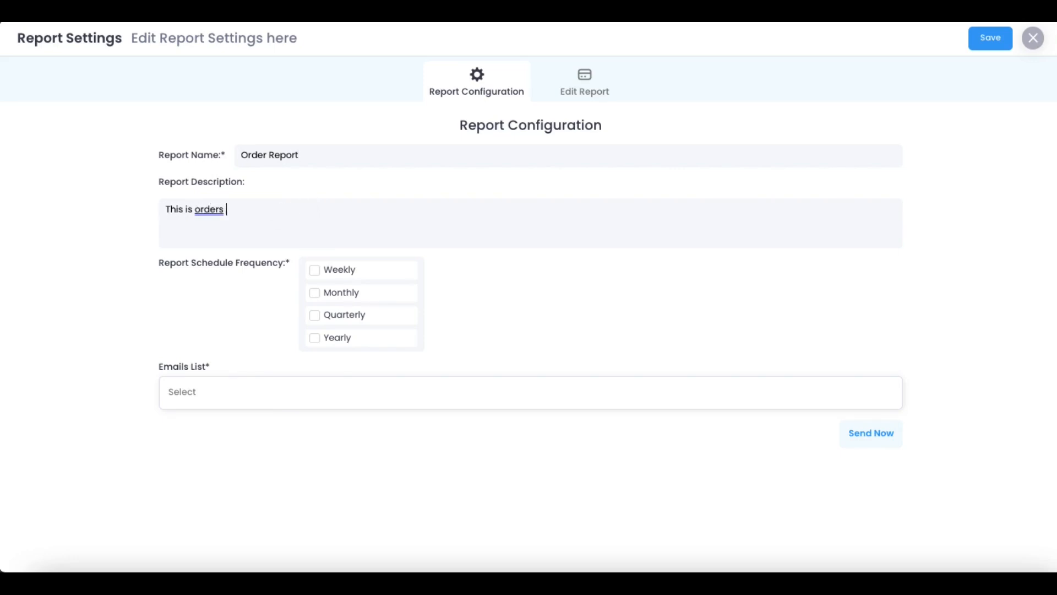
pyautogui.write('report')
# Schedule the report Weekly and Monthly only
pyautogui.click(315, 270)
pyautogui.click(317, 300)
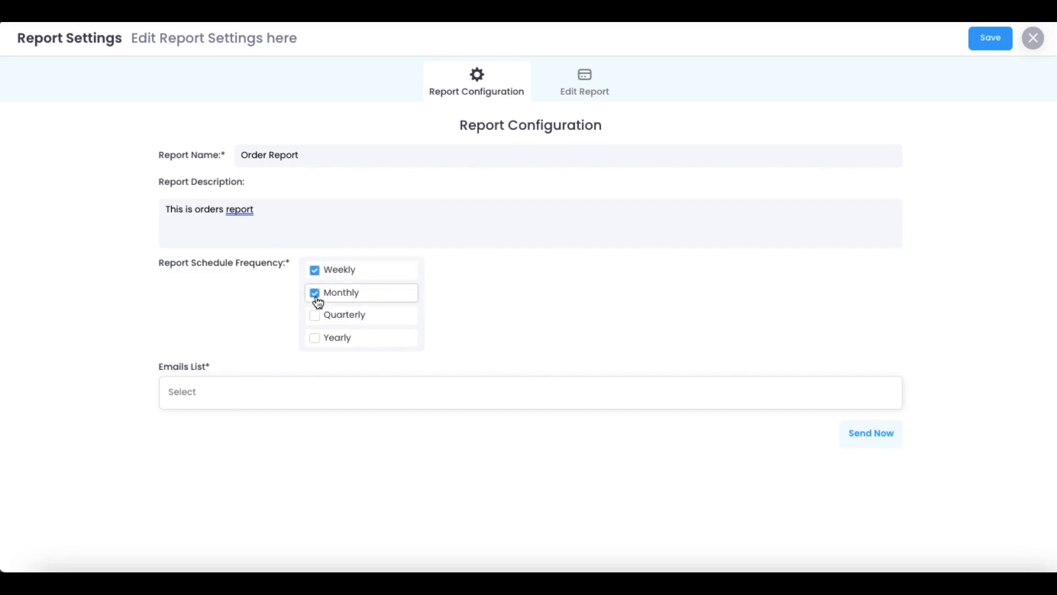
pyautogui.click(317, 318)
pyautogui.click(316, 339)
pyautogui.click(316, 317)
# Add a recipient's e-mail address to the Emails List and bring up Send Now options
pyautogui.click(234, 386)
pyautogui.press('Return')
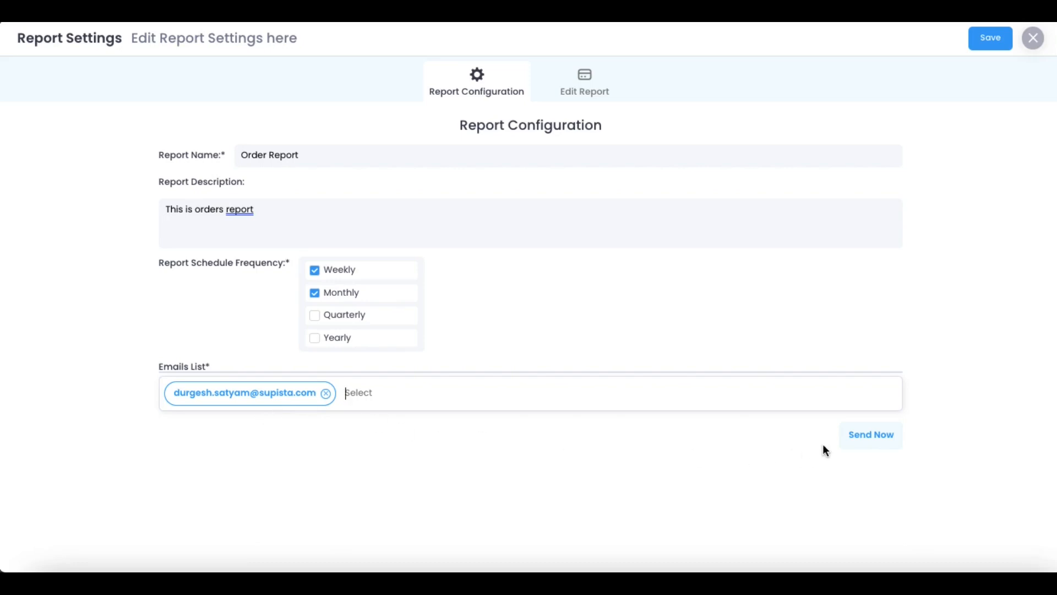
pyautogui.click(869, 434)
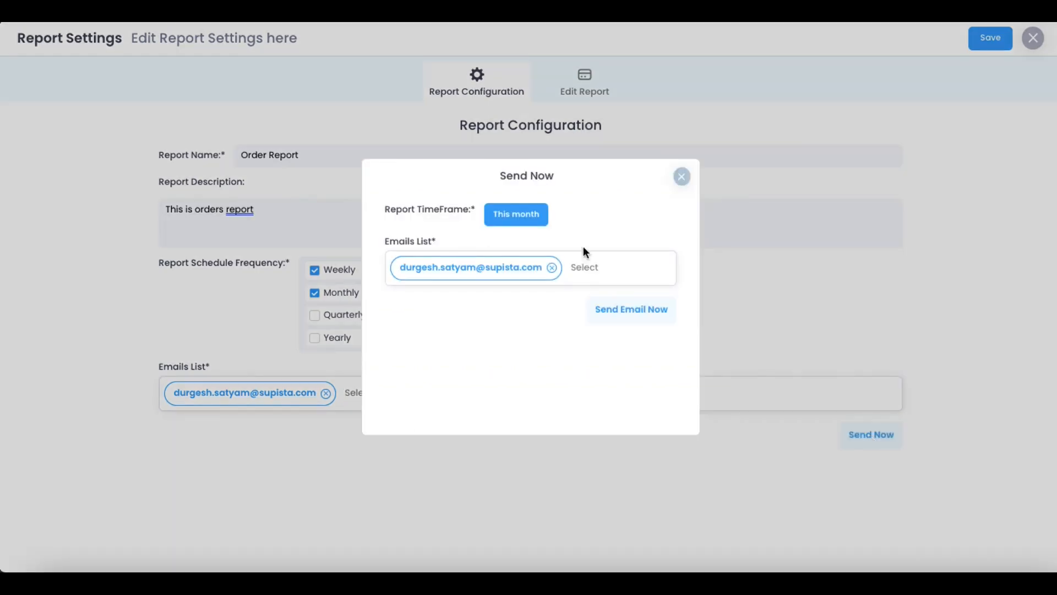
# Check the This month date range, close Send Now without sending, and switch to Edit Report
pyautogui.click(595, 265)
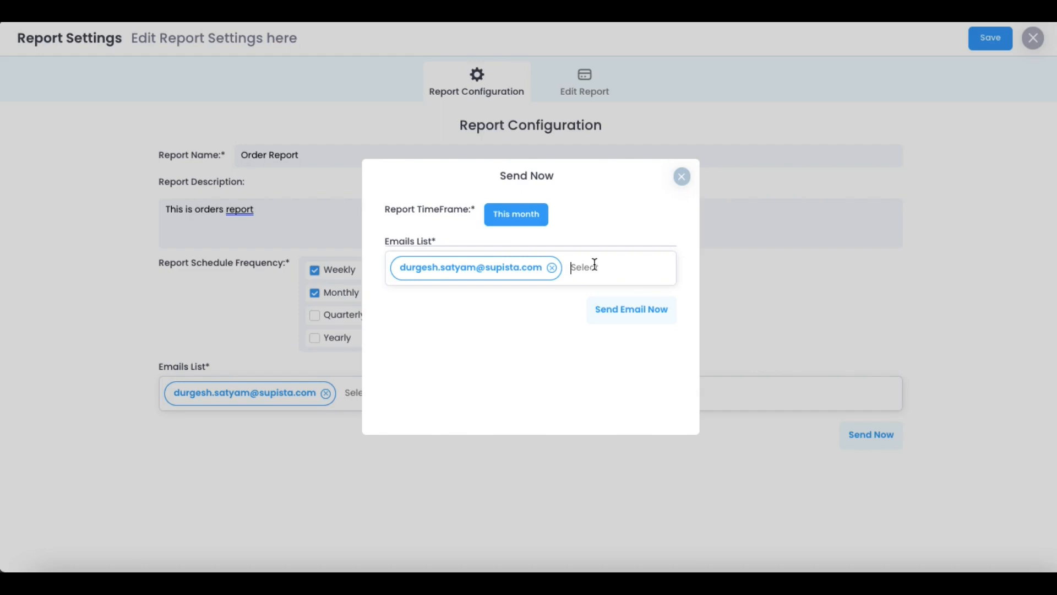
pyautogui.click(517, 216)
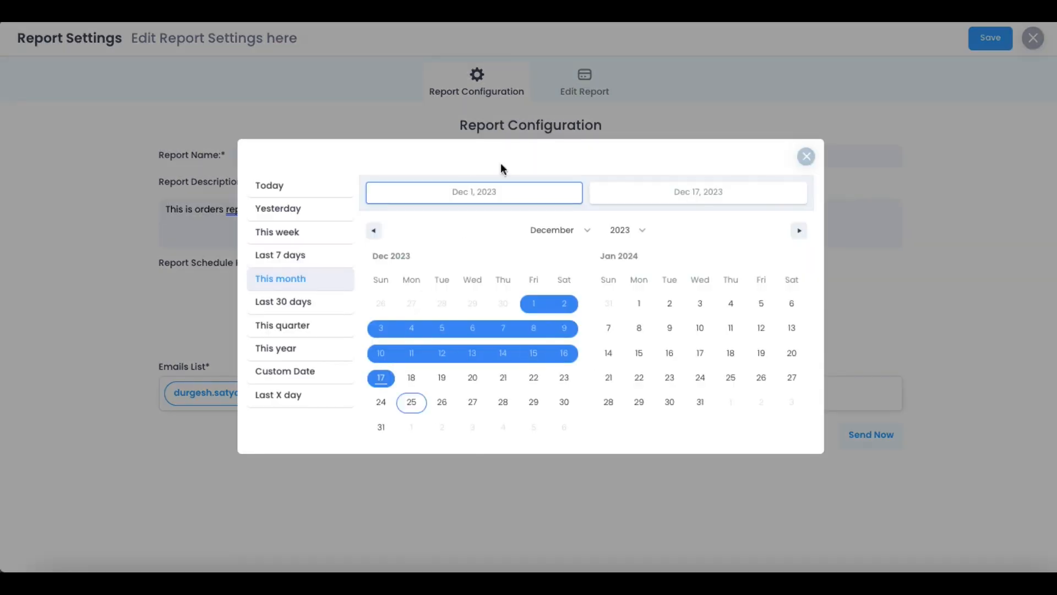
pyautogui.click(807, 157)
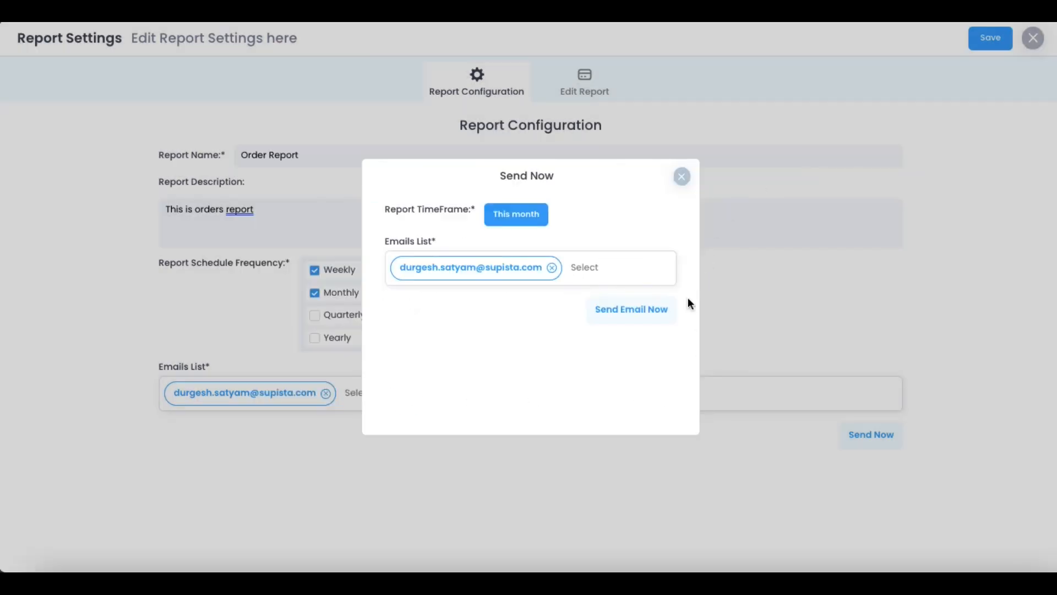
pyautogui.click(682, 177)
pyautogui.click(586, 89)
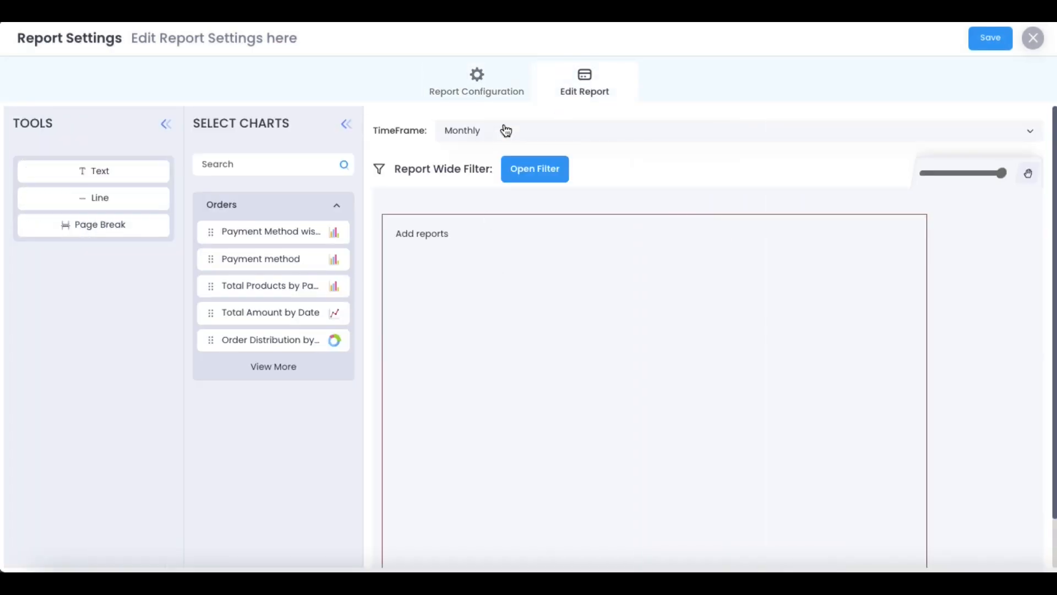
# Keep Monthly timeframe, add text 'This is start of the report', then place the Payment Method wise chart
pyautogui.click(503, 131)
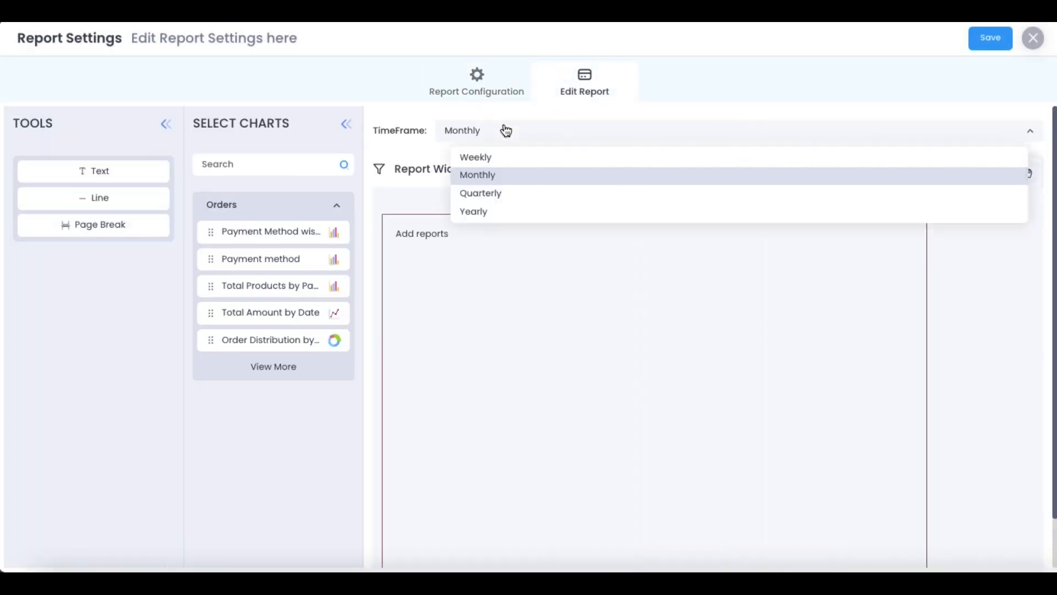
pyautogui.click(487, 284)
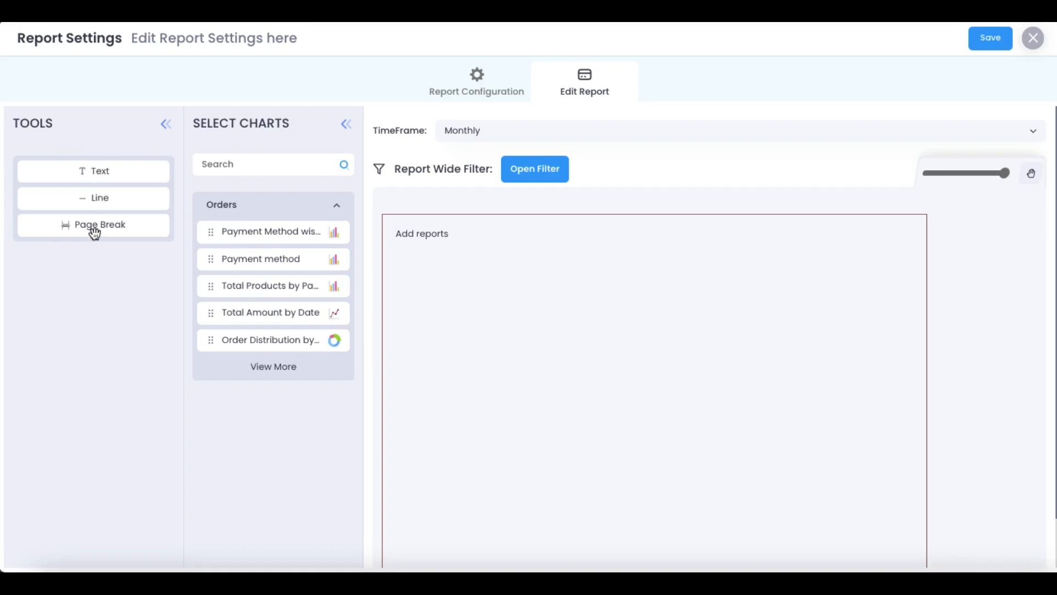
pyautogui.moveTo(92, 176); pyautogui.dragTo(472, 254)
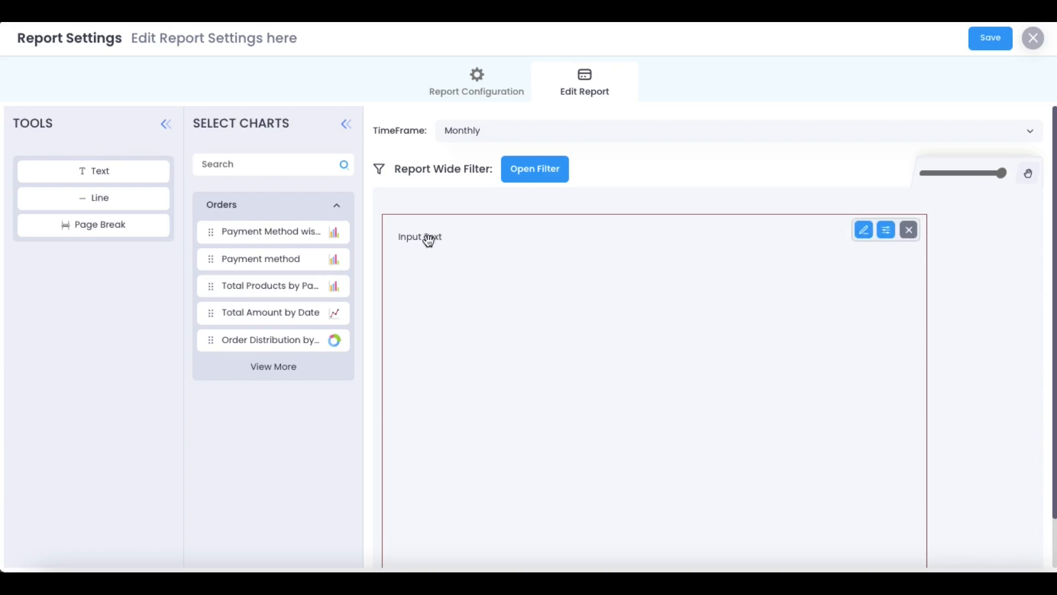
pyautogui.click(430, 242)
pyautogui.write('This is start of the report')
pyautogui.moveTo(267, 234); pyautogui.dragTo(432, 308)
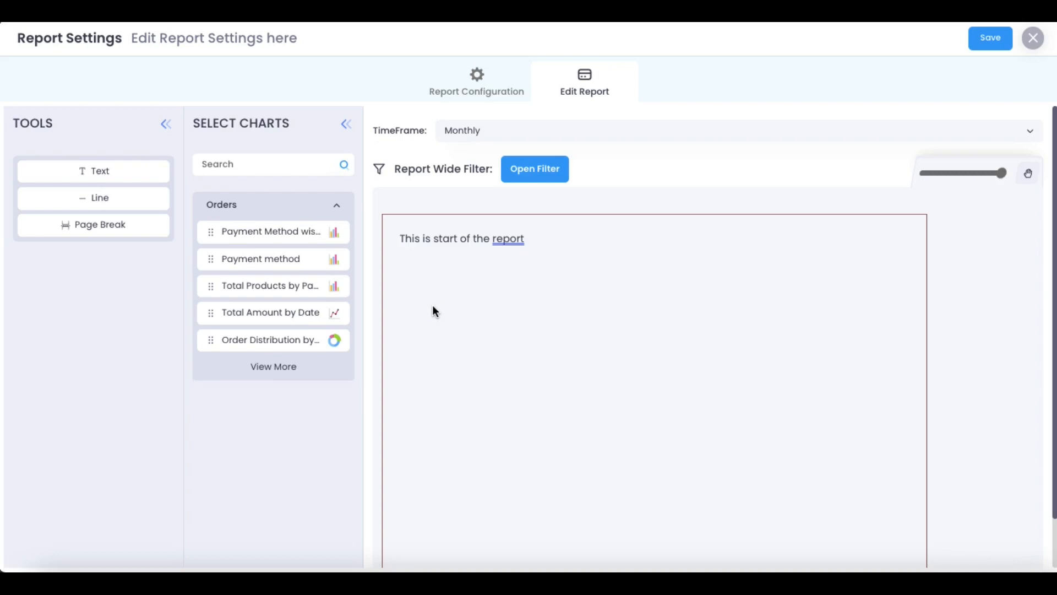
# Replace 'Sub' with 'its' so the title reads 'Payment Method wise its Total Distribution'
pyautogui.click(492, 268)
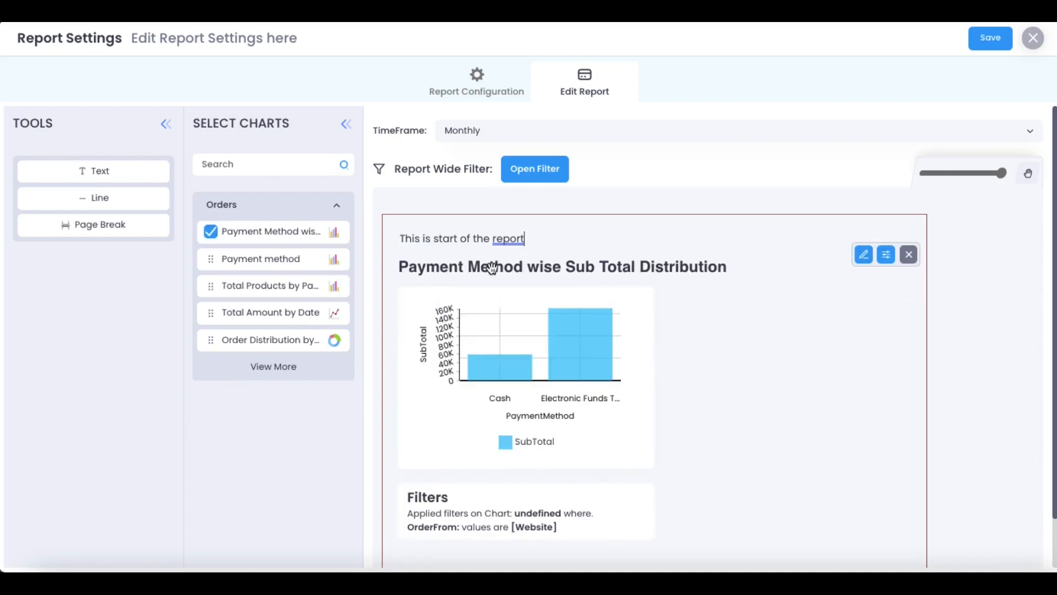
pyautogui.tripleClick(493, 268)
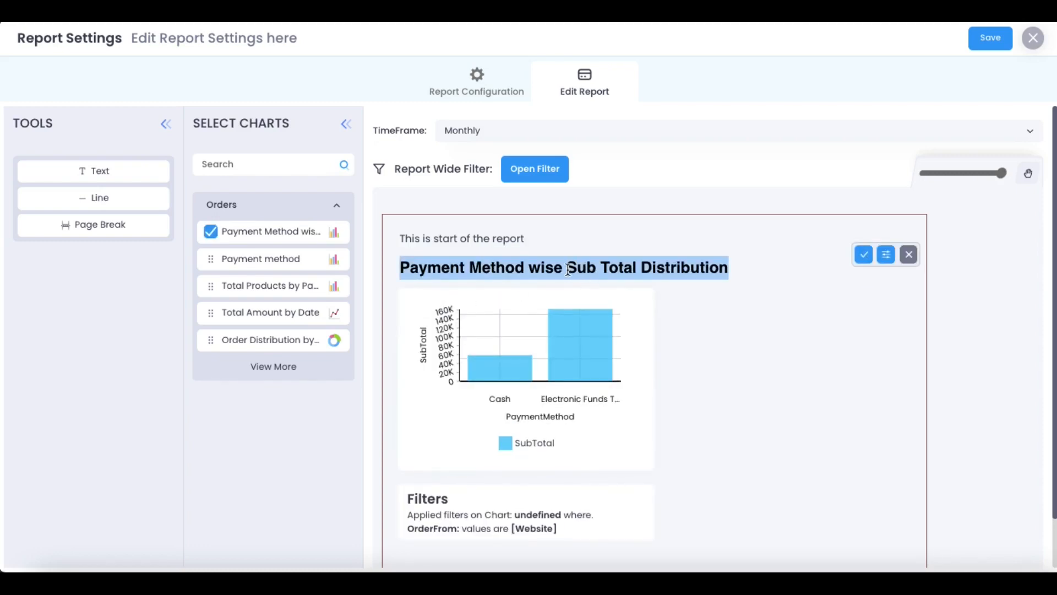
pyautogui.doubleClick(568, 270)
pyautogui.press('BackSpace')
pyautogui.write('its')
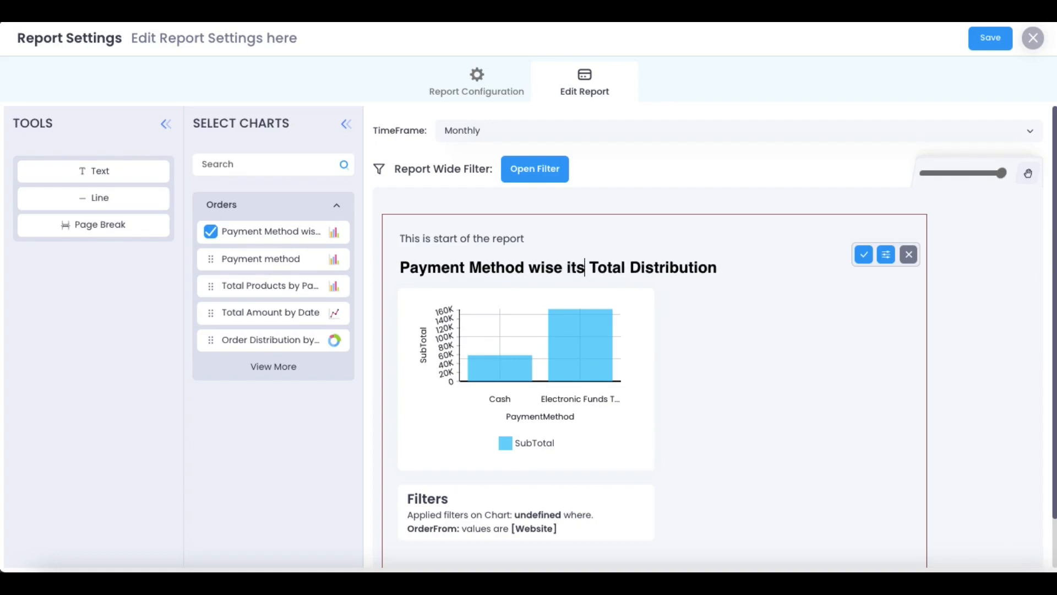
# Remove the Website value from the chart's OrderFrom filter so all order sources show
pyautogui.moveTo(784, 307)
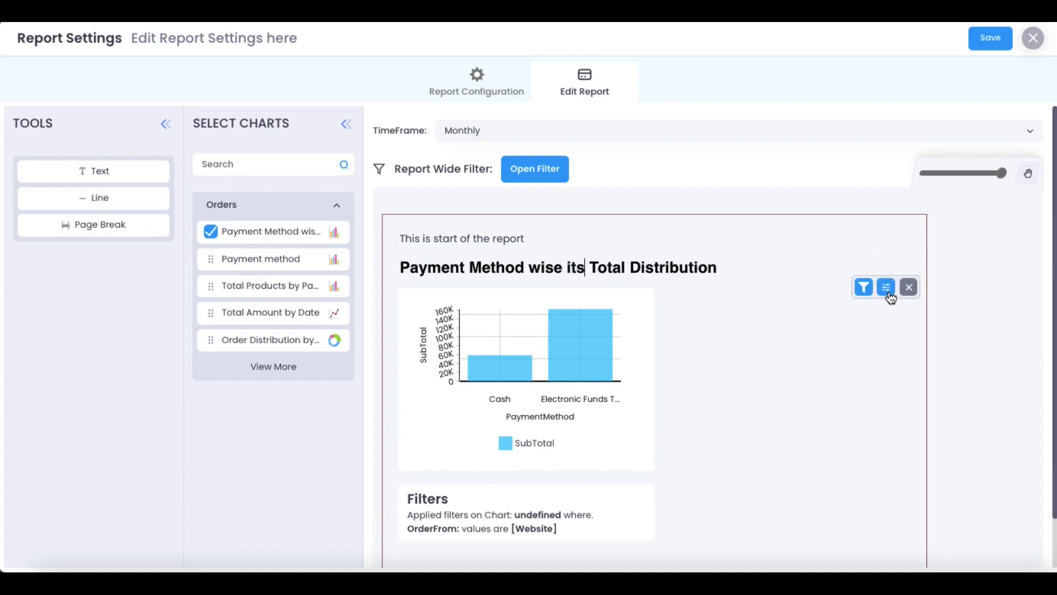
pyautogui.click(863, 287)
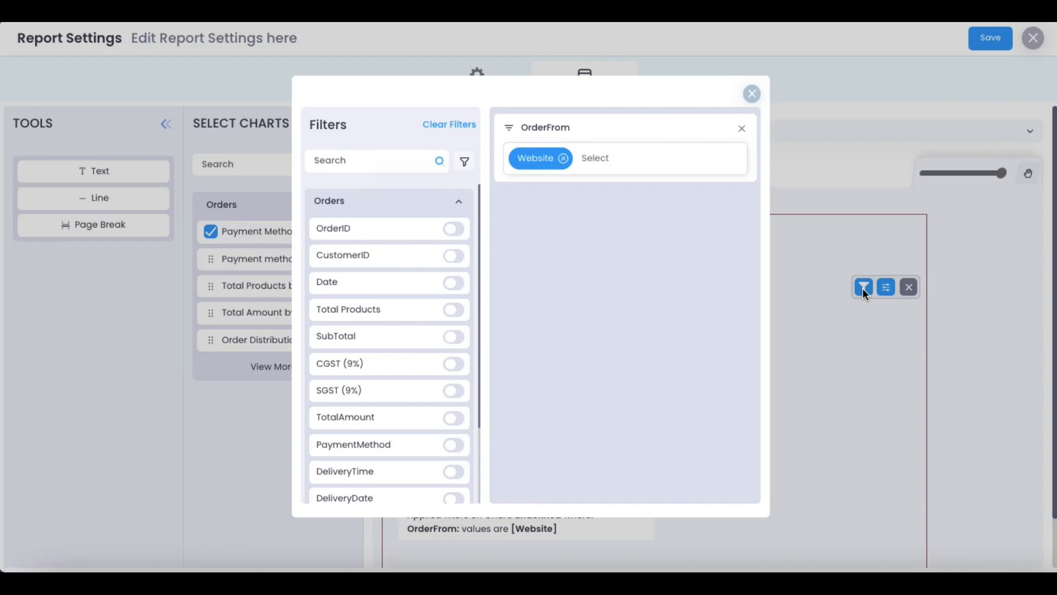
pyautogui.click(563, 159)
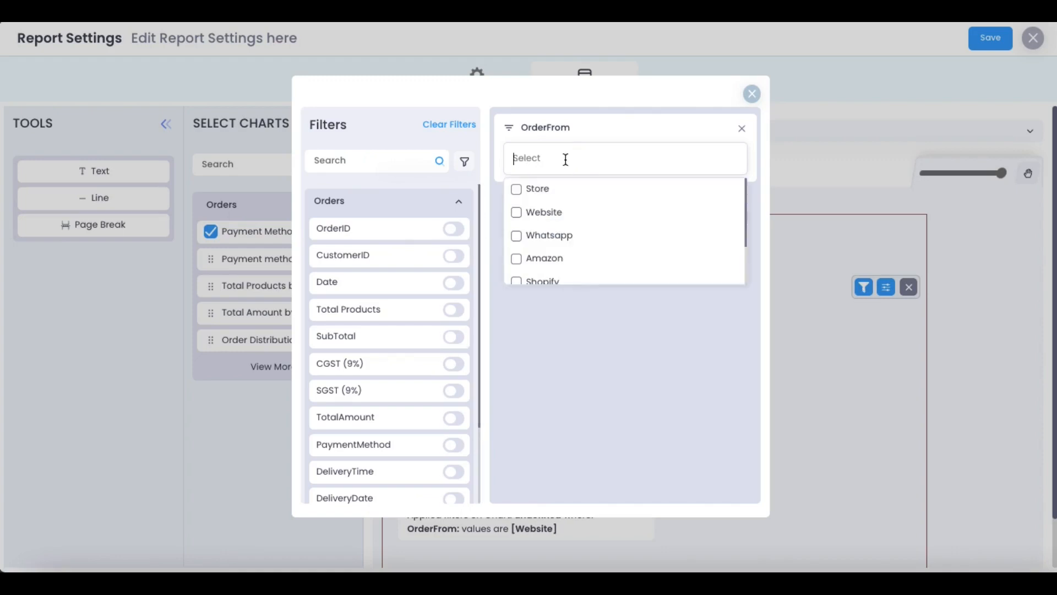
pyautogui.click(547, 434)
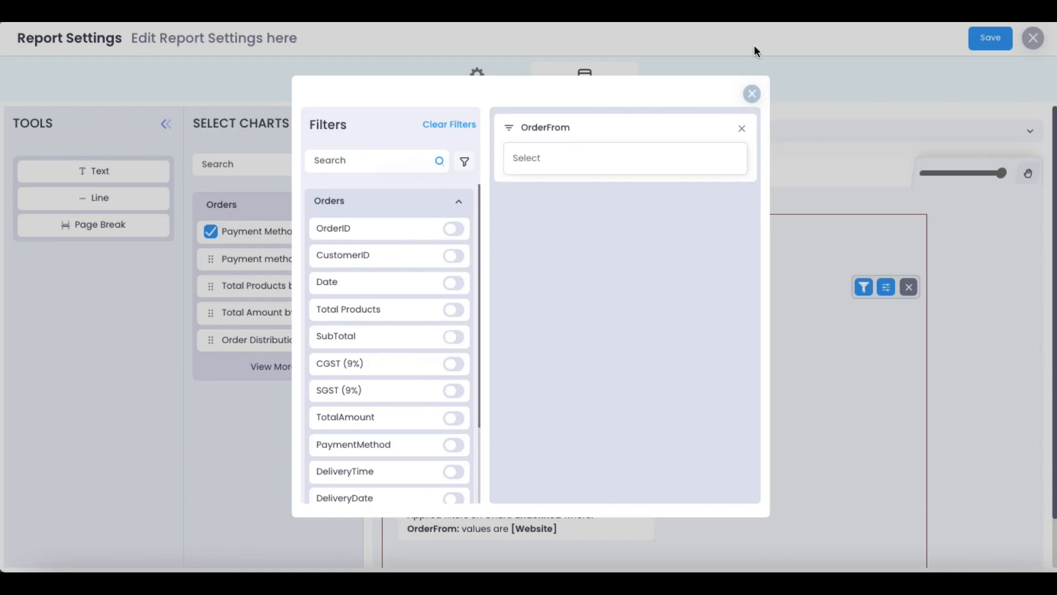
pyautogui.click(752, 94)
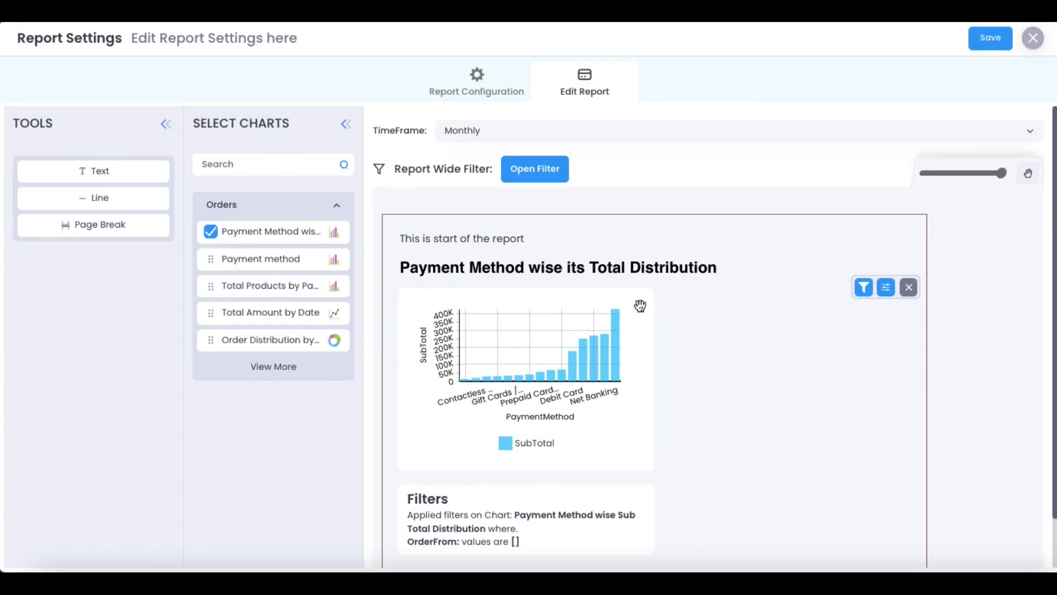
# Try the Insights view, revert the payment chart to a bar chart with unchanged width, and save the report
pyautogui.click(887, 289)
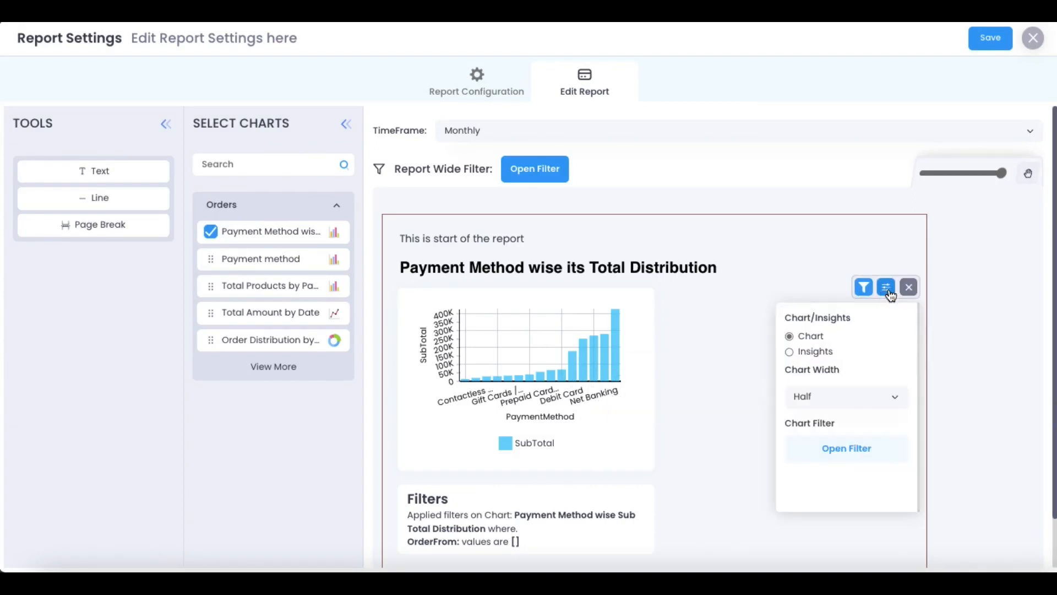
pyautogui.click(789, 352)
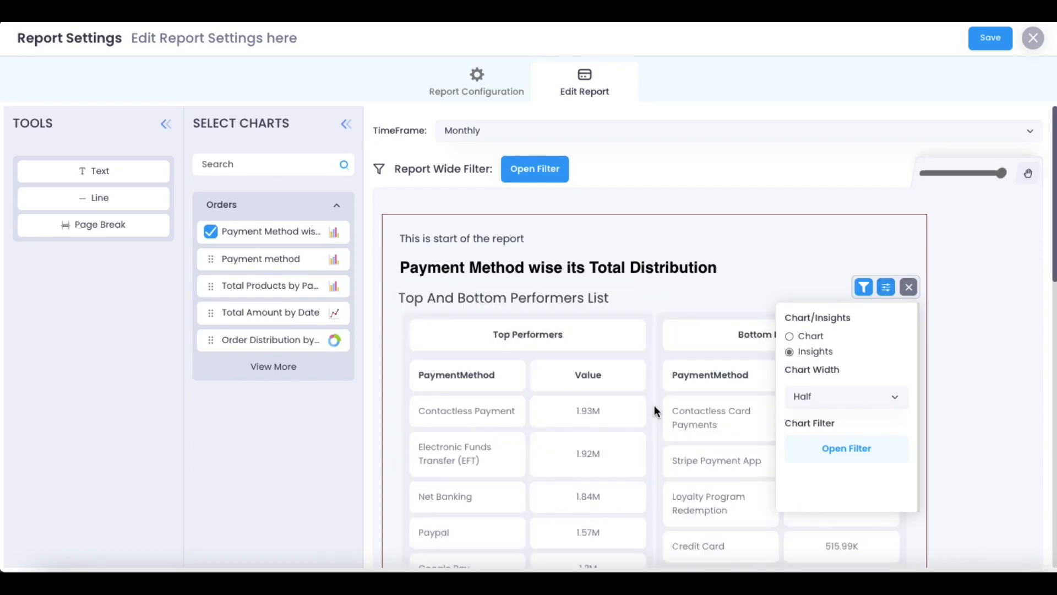
pyautogui.scroll(-3, 654, 406)
pyautogui.scroll(5, 654, 406)
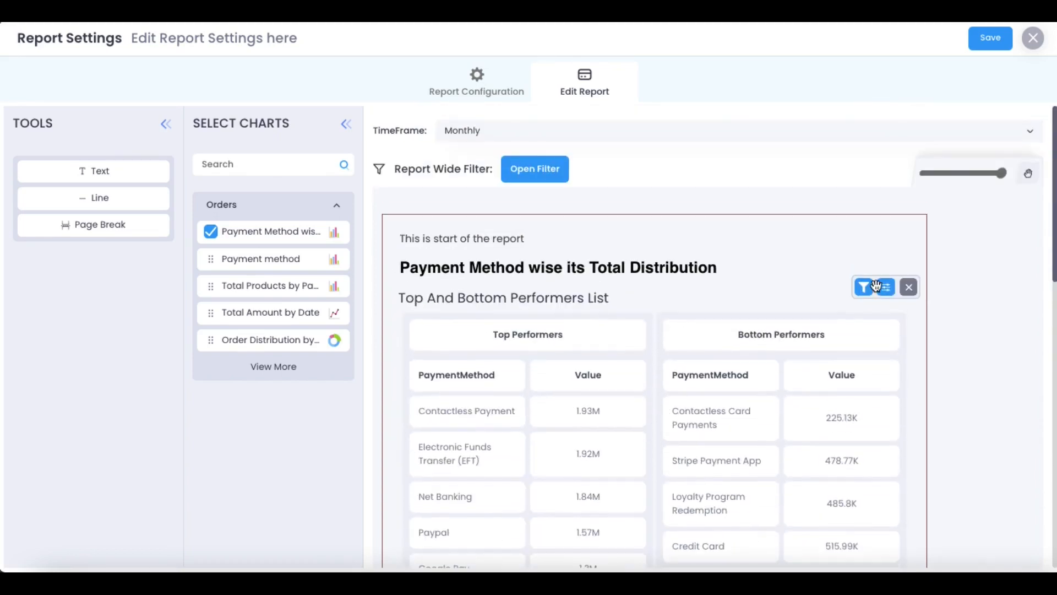
pyautogui.click(886, 287)
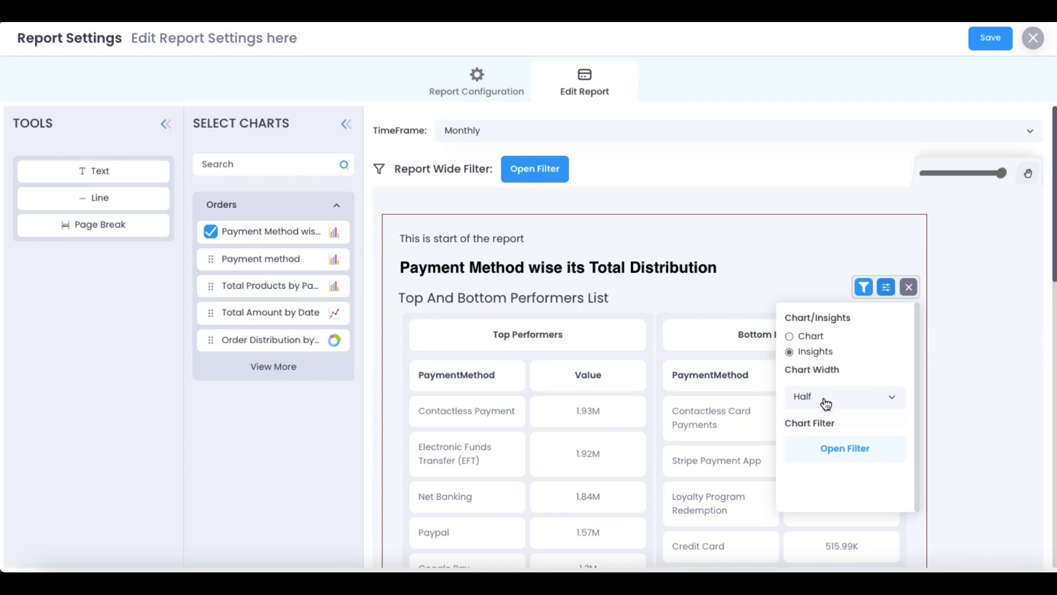
pyautogui.click(825, 402)
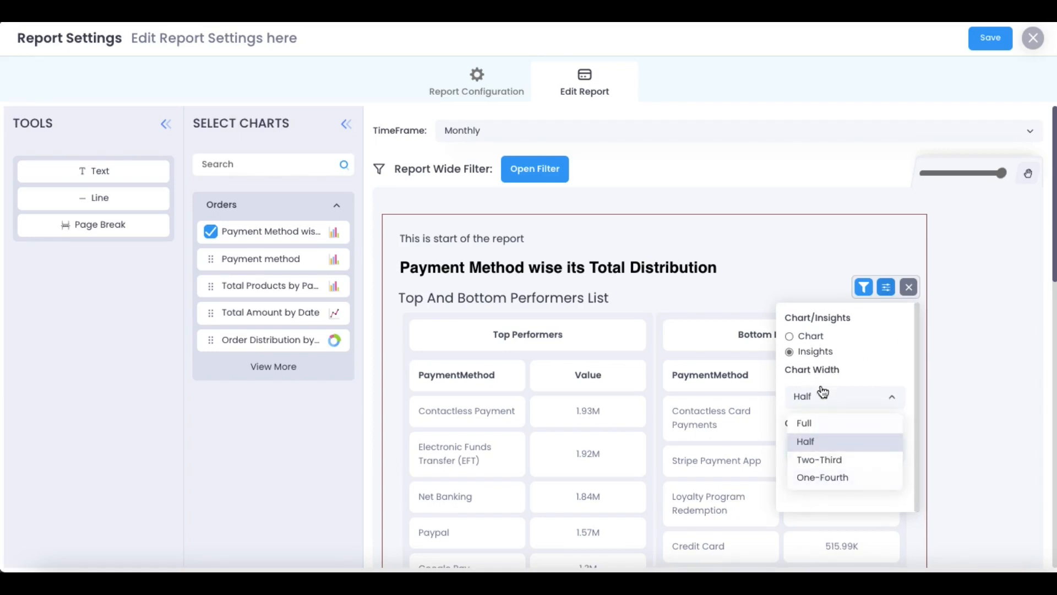
pyautogui.click(807, 343)
pyautogui.click(808, 343)
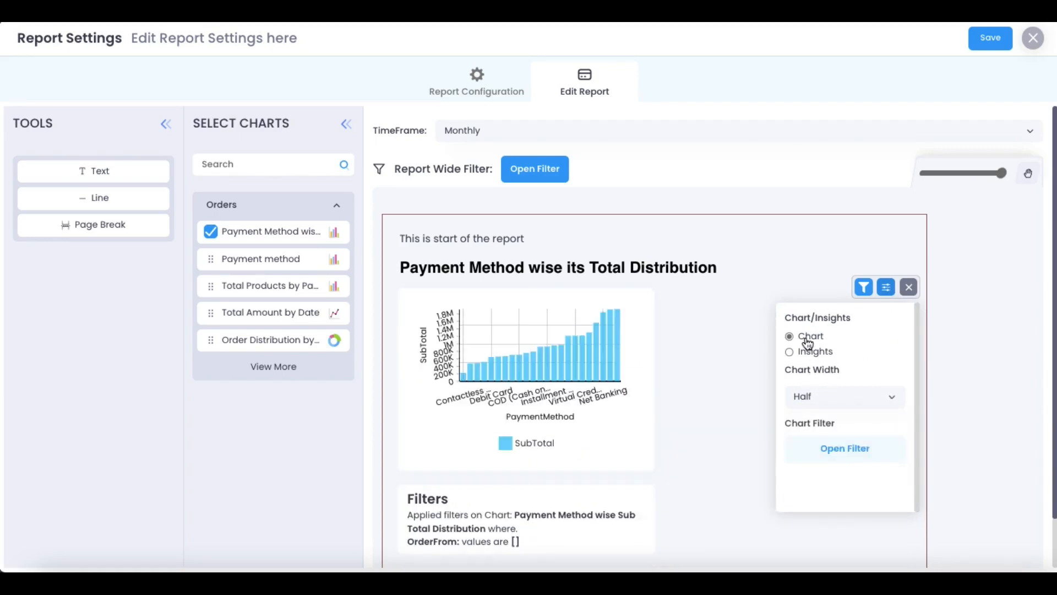
pyautogui.click(724, 440)
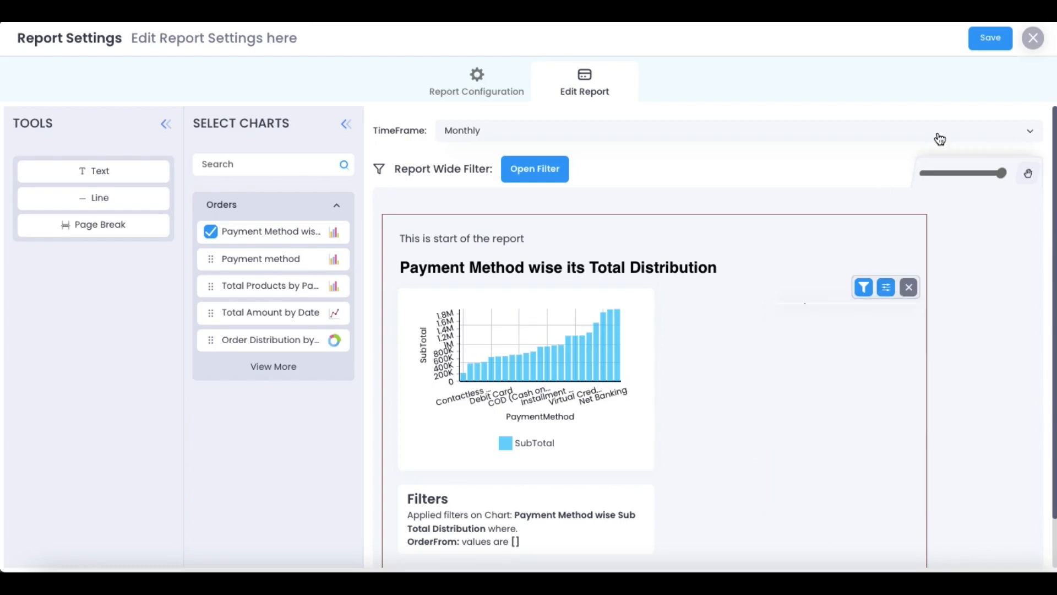
pyautogui.click(991, 39)
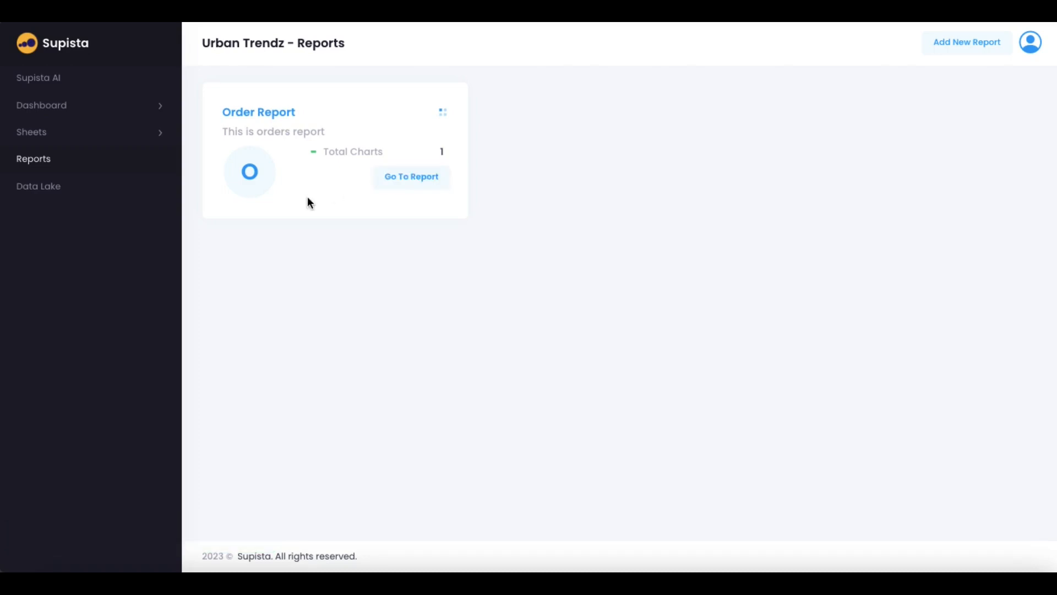
# From the Data Lake, import and save the Customers table from the Urban Trendz Data connection
pyautogui.click(39, 190)
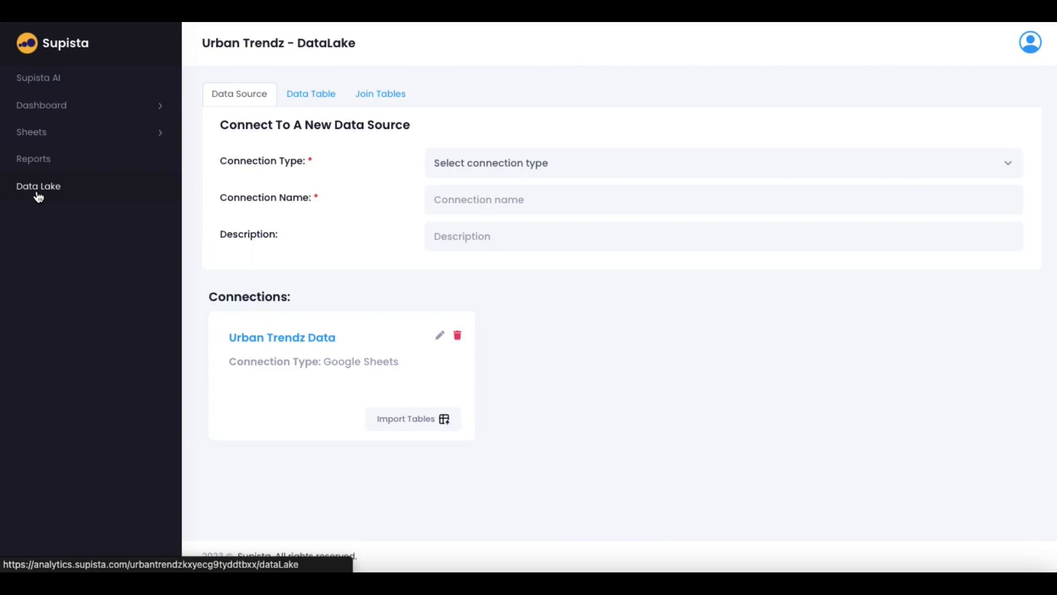
pyautogui.click(416, 419)
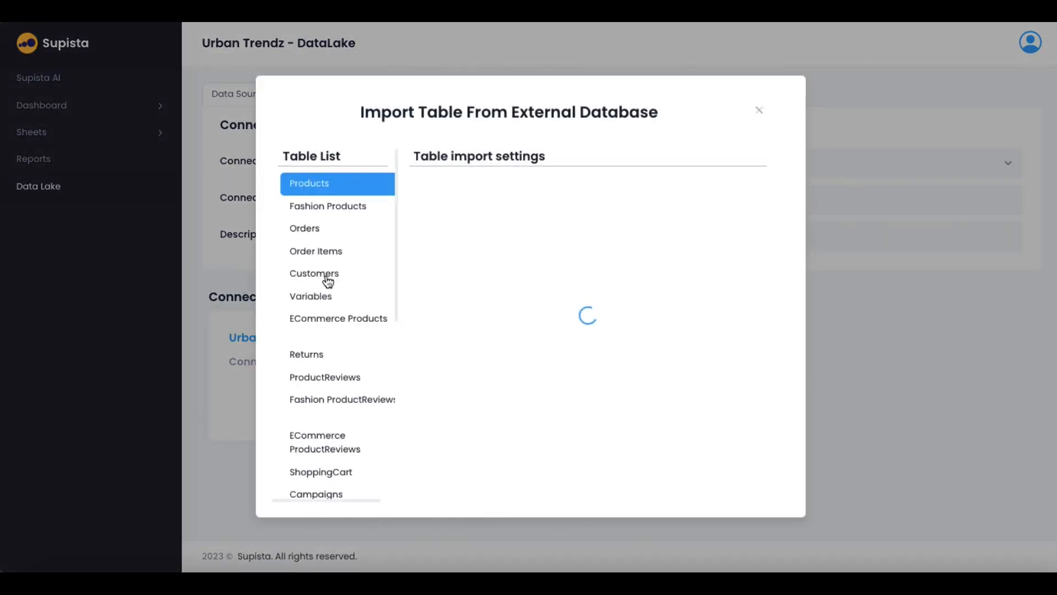
pyautogui.click(328, 278)
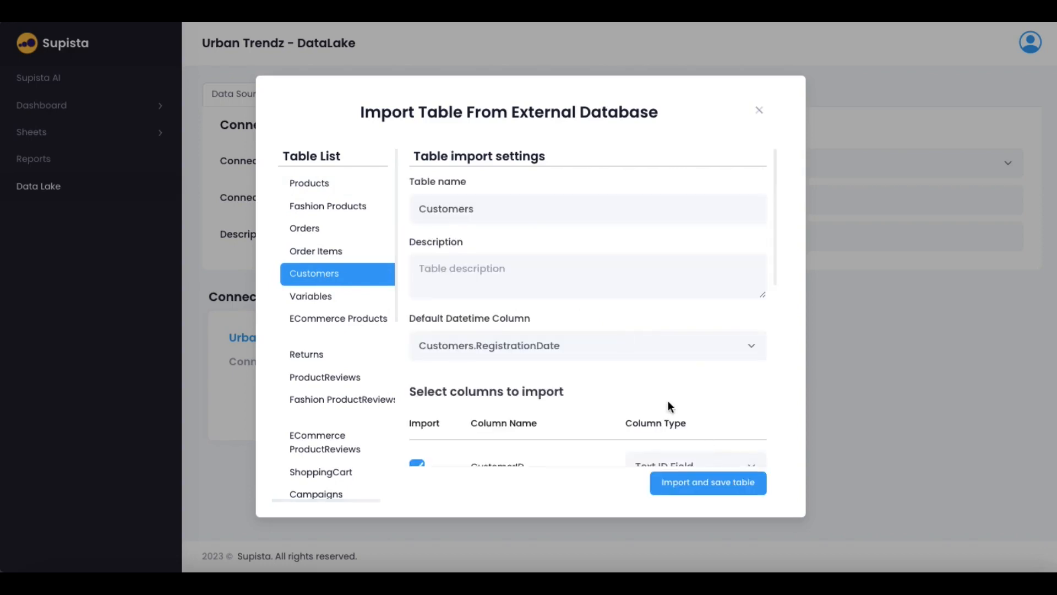
pyautogui.scroll(-10, 668, 406)
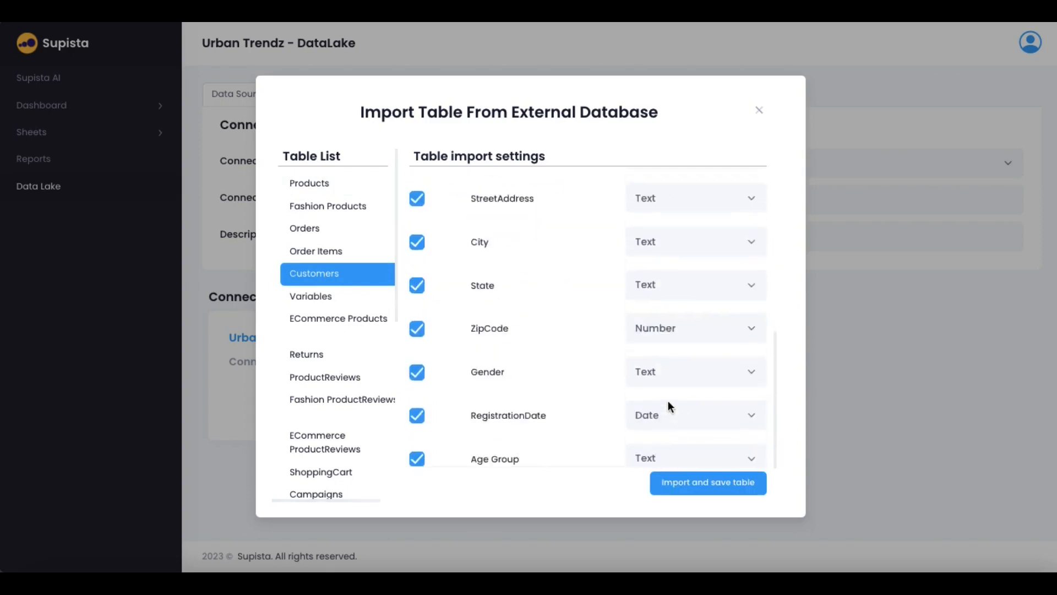
pyautogui.click(702, 481)
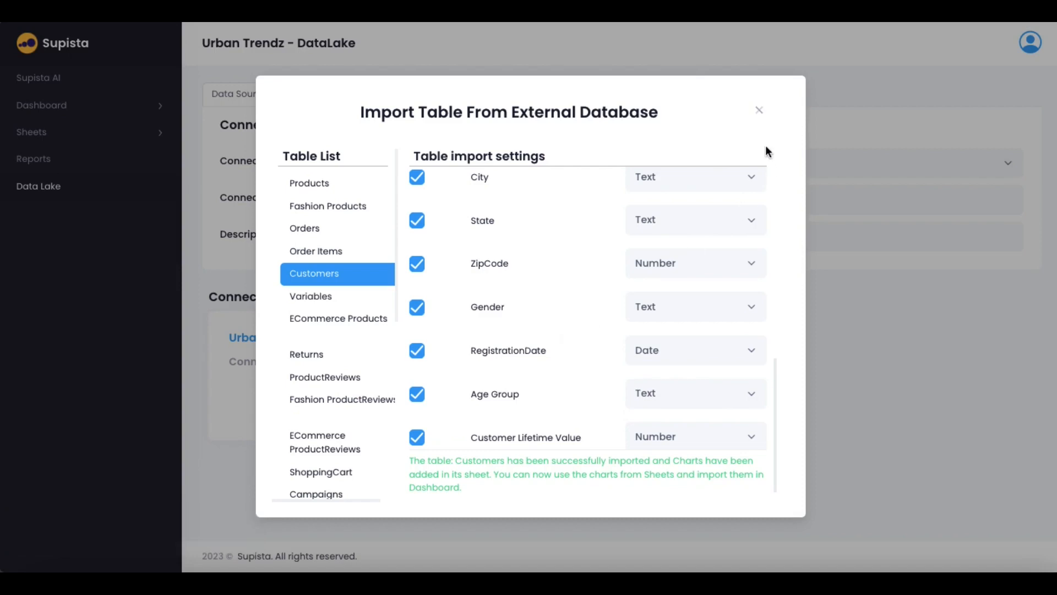
pyautogui.click(759, 110)
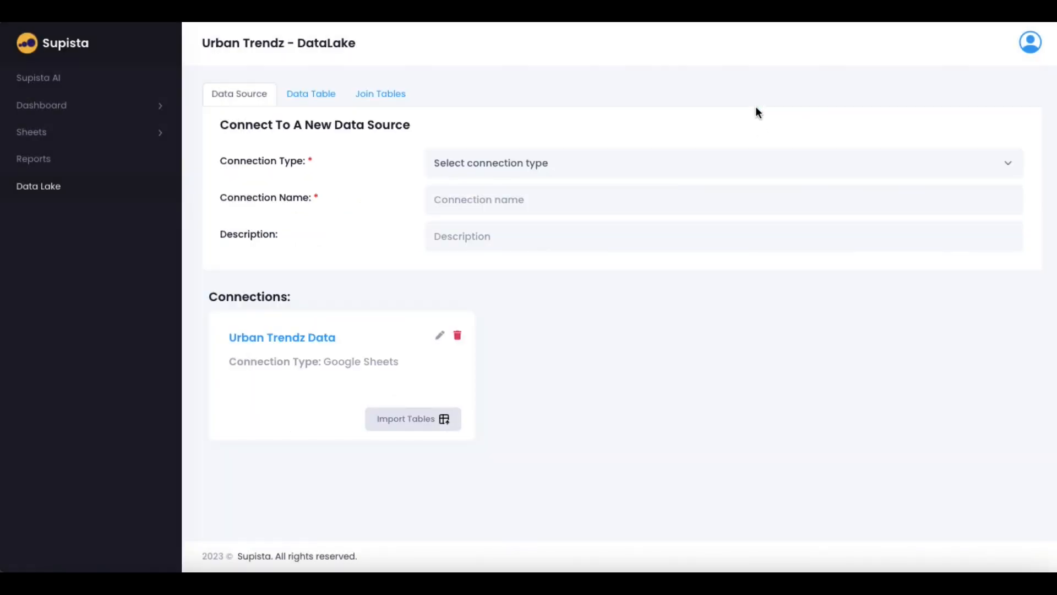
# Create a new join table named 'Order wise Details' with Orders as the primary table
pyautogui.click(372, 96)
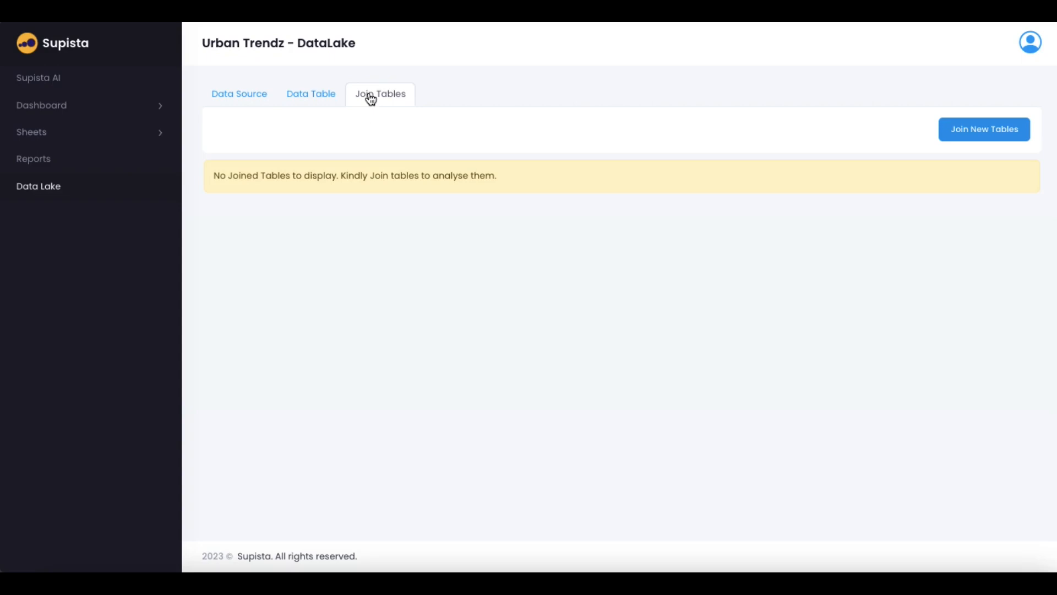
pyautogui.click(986, 131)
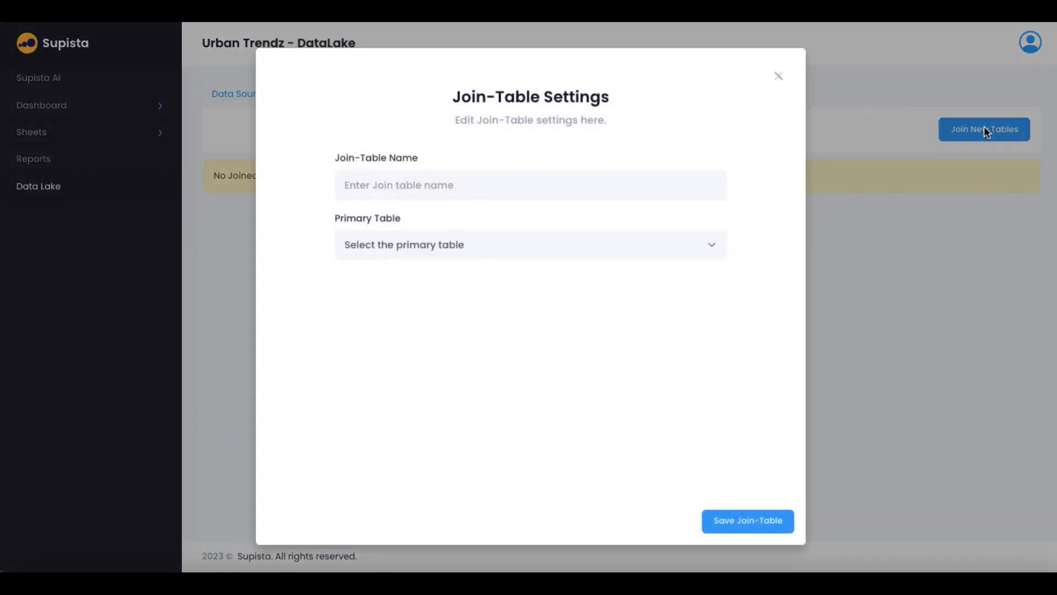
pyautogui.click(408, 190)
pyautogui.click(415, 239)
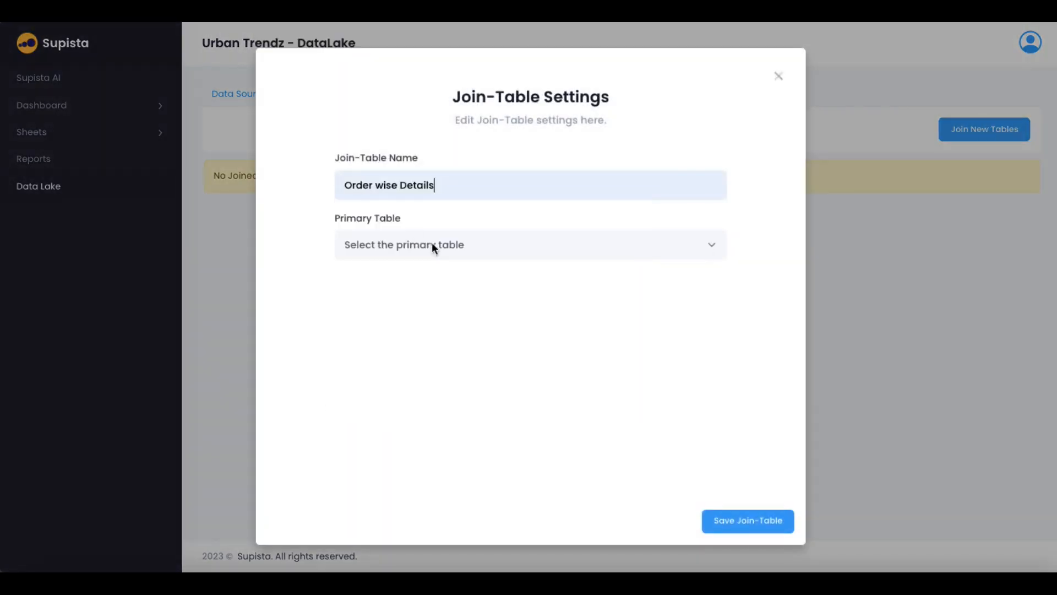
pyautogui.click(448, 245)
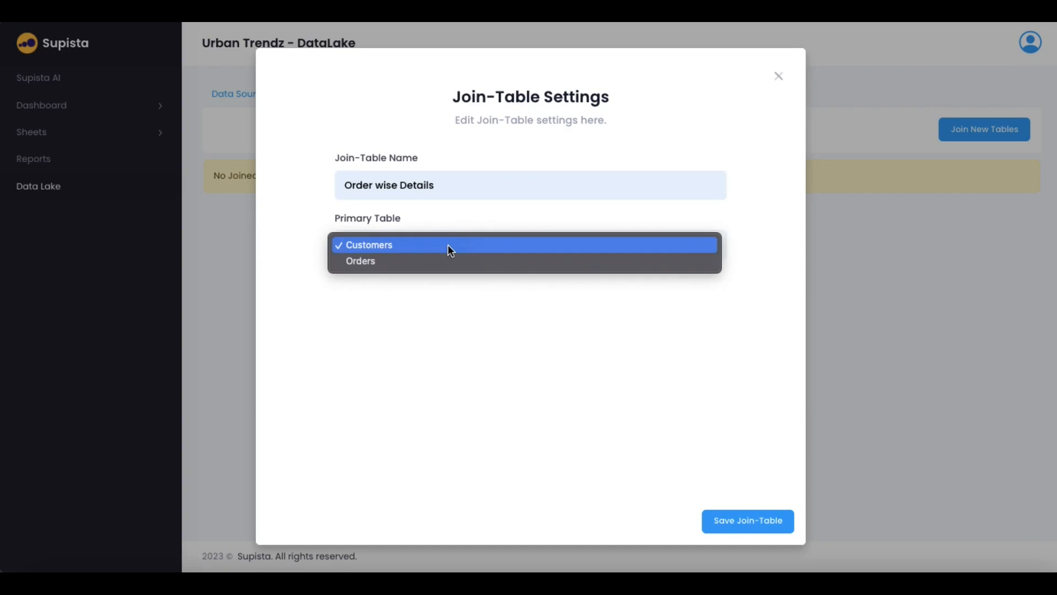
pyautogui.click(397, 262)
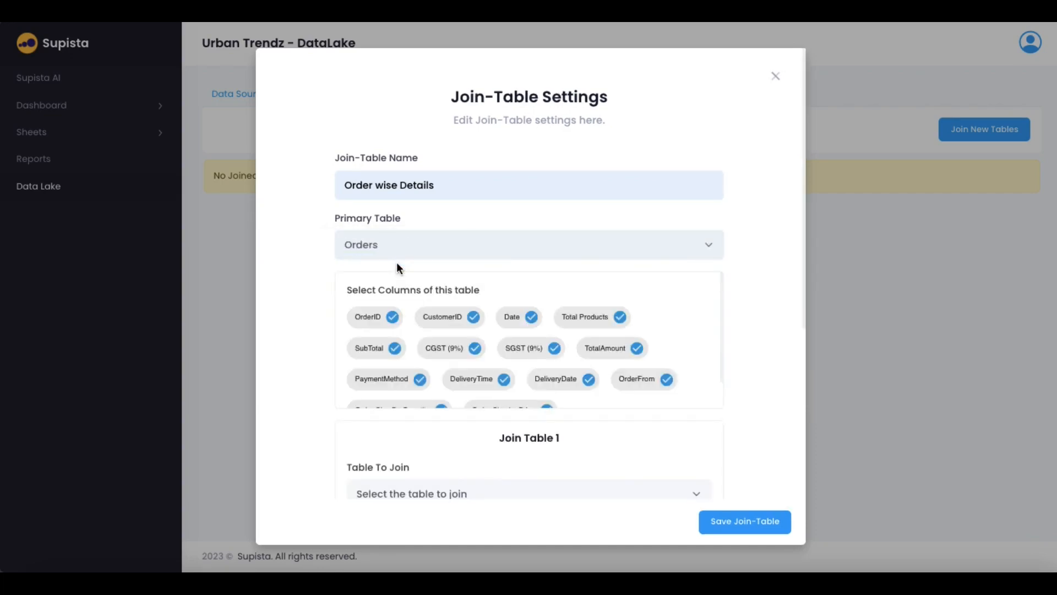
# Choose Customers as the table to join and exclude its ZipCode column
pyautogui.scroll(-1, 476, 379)
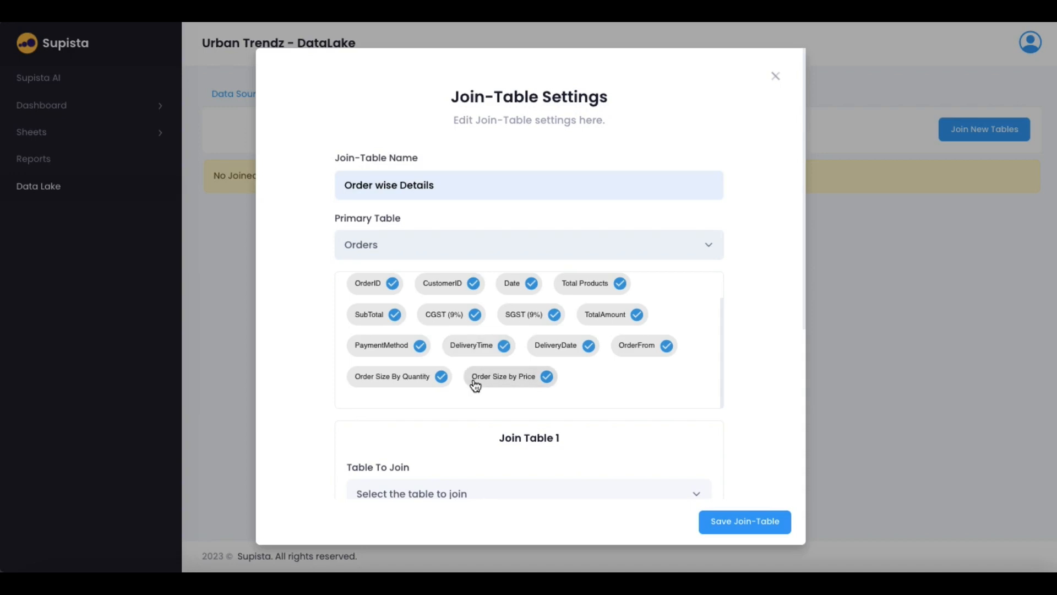
pyautogui.scroll(-3, 639, 389)
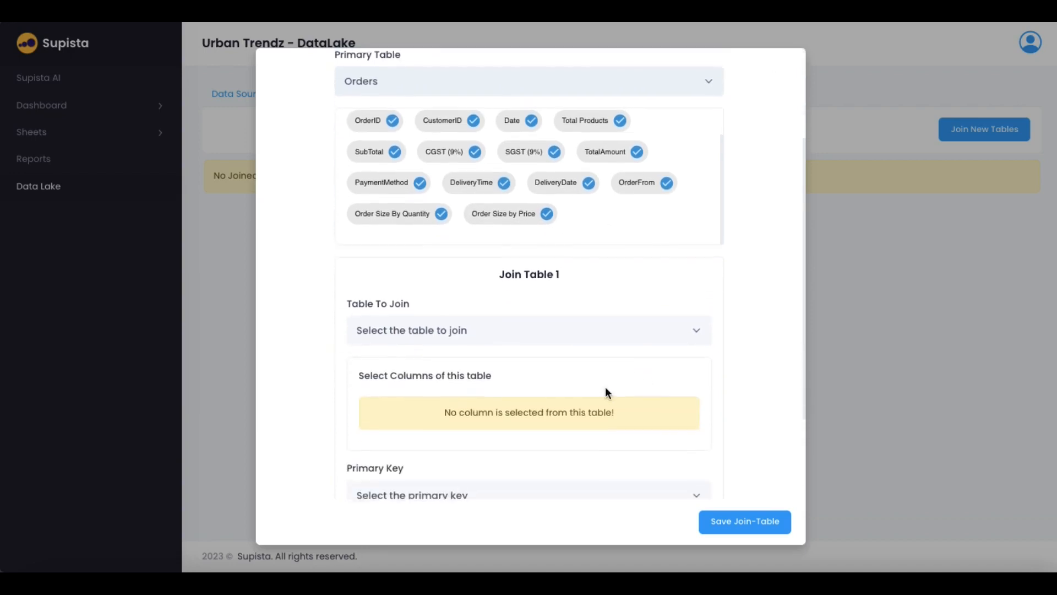
pyautogui.click(439, 329)
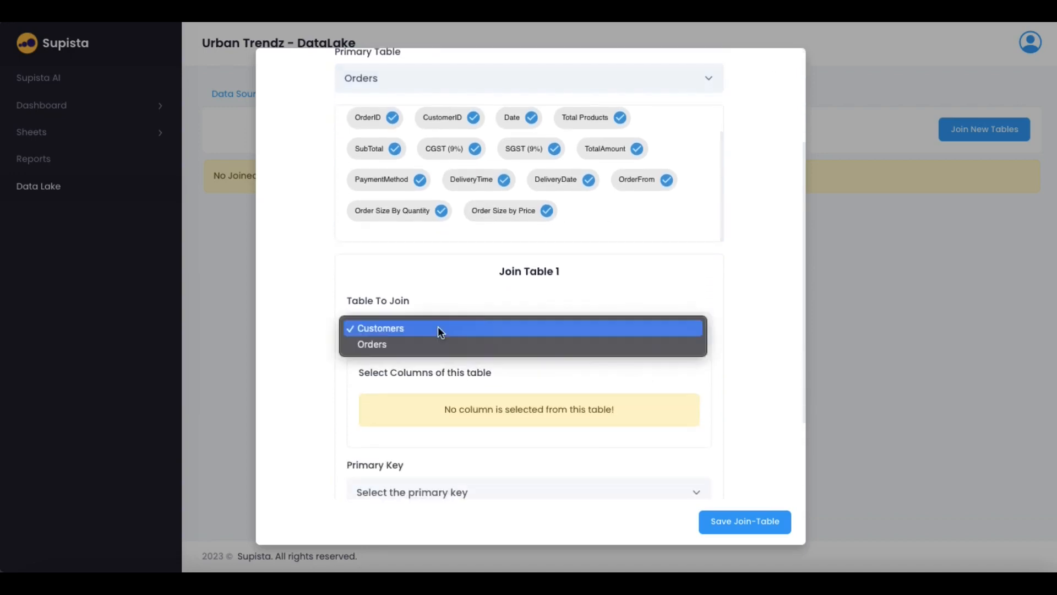
pyautogui.click(399, 329)
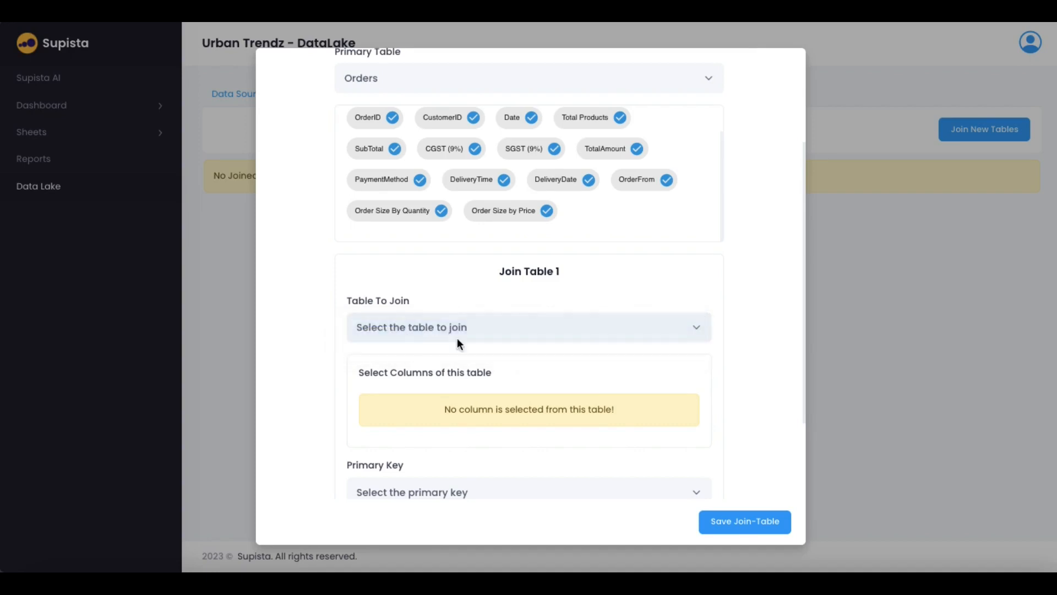
pyautogui.scroll(-1, 512, 408)
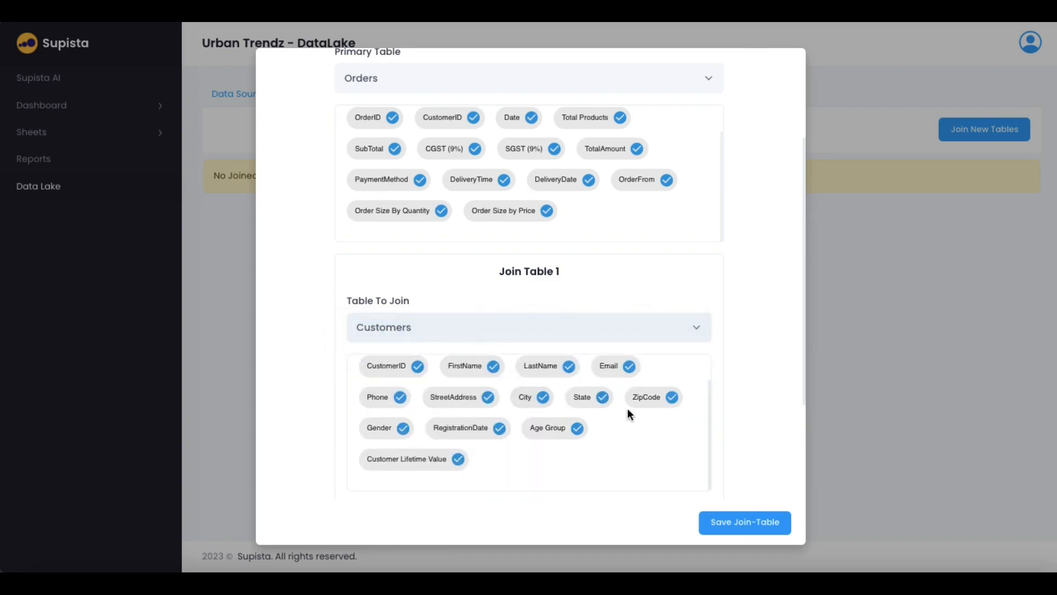
pyautogui.click(649, 403)
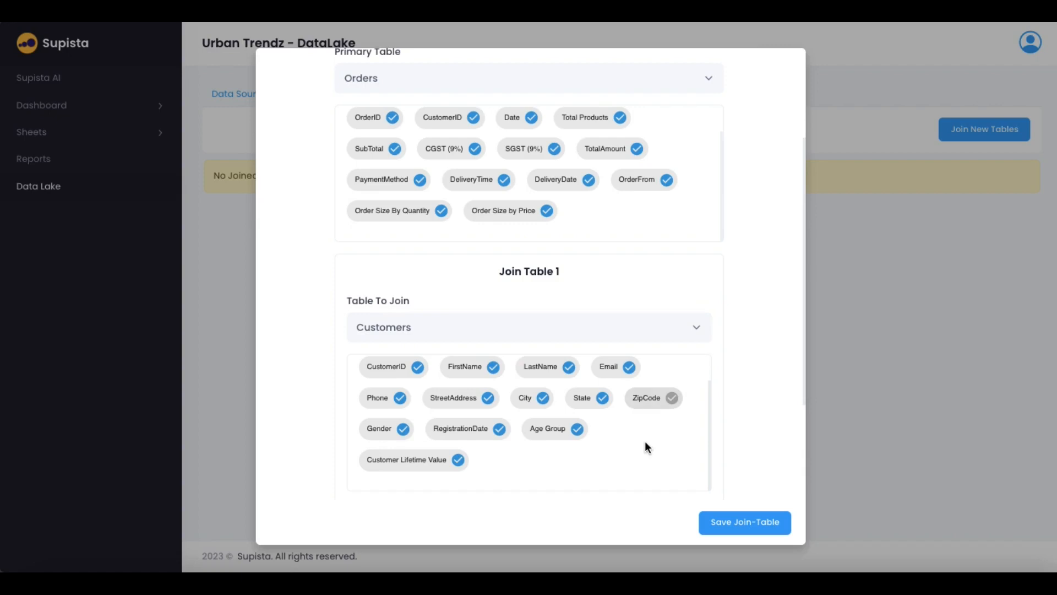
pyautogui.scroll(1, 596, 441)
pyautogui.scroll(-3, 596, 441)
pyautogui.scroll(-2, 596, 440)
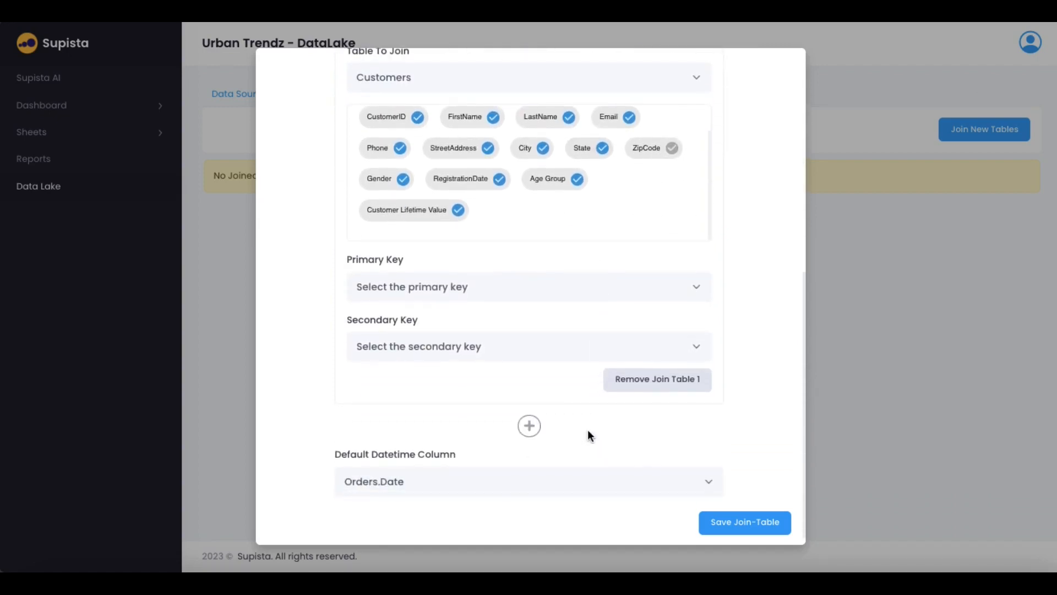
# Set both the primary key (Orders) and secondary key (Customers) to CustomerID
pyautogui.click(447, 287)
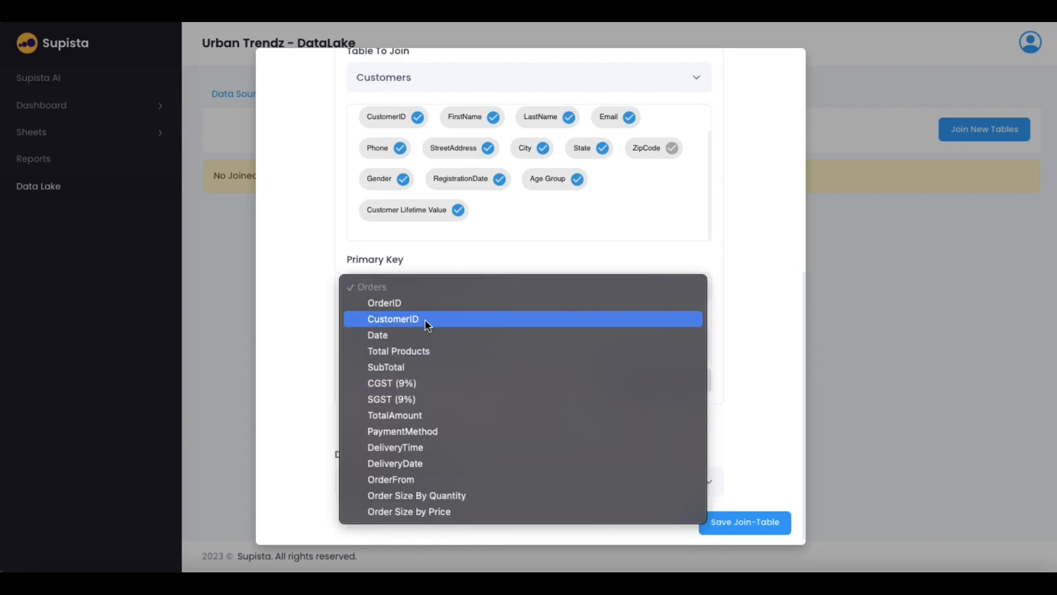
pyautogui.click(306, 322)
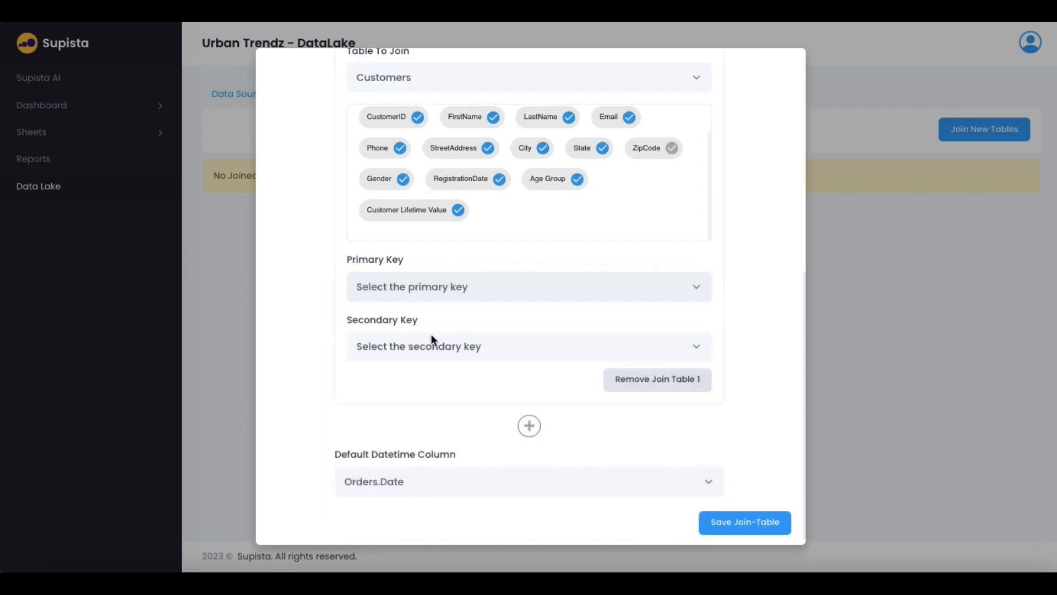
pyautogui.click(445, 345)
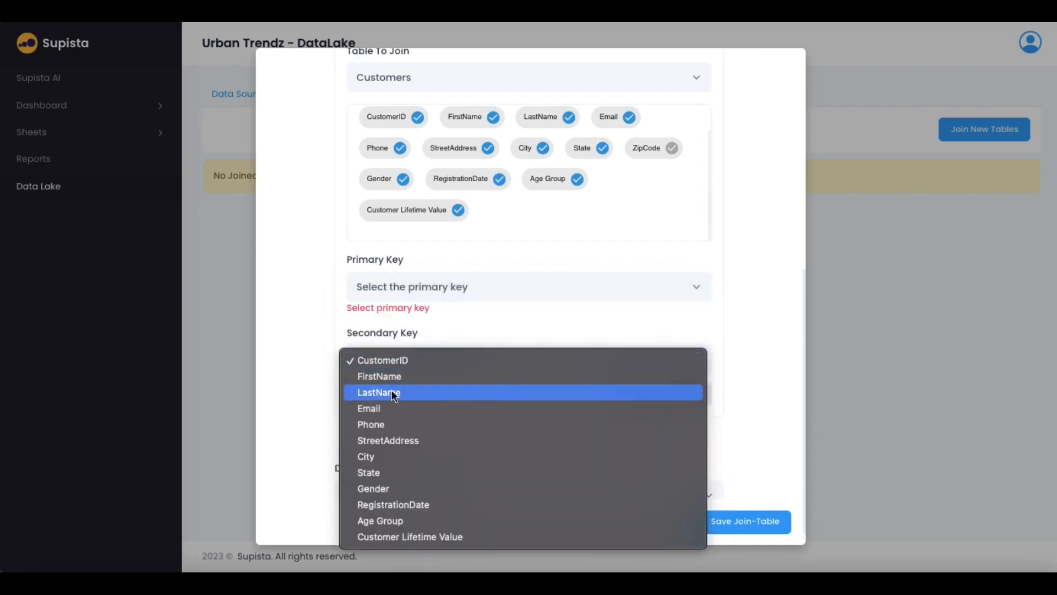
pyautogui.click(395, 360)
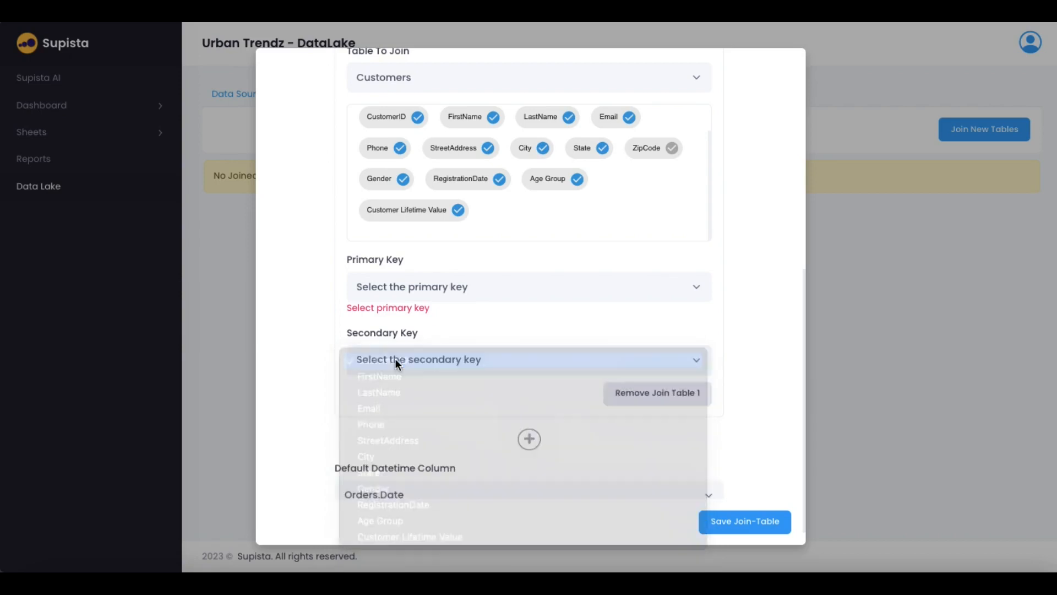
pyautogui.click(433, 289)
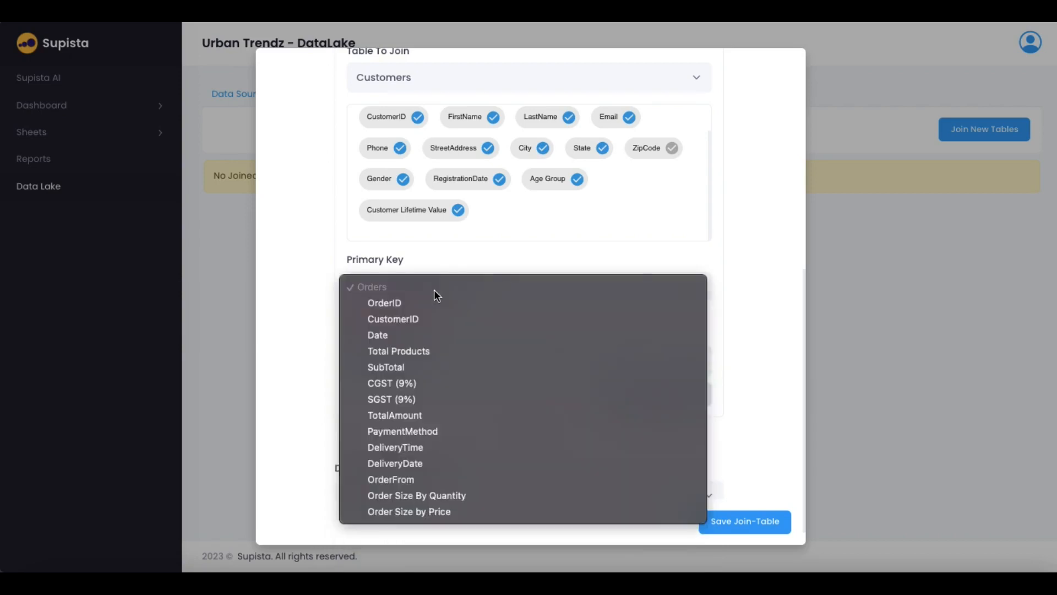
pyautogui.click(413, 319)
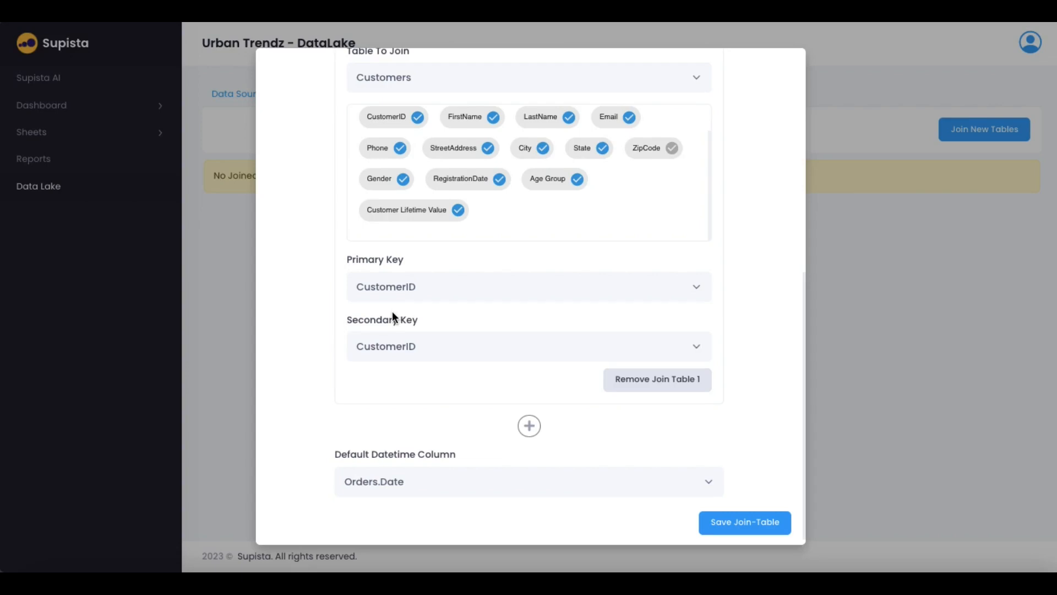
# Keep a single joined table, leave Orders.Date as the default datetime column, and save the join table
pyautogui.scroll(1, 392, 312)
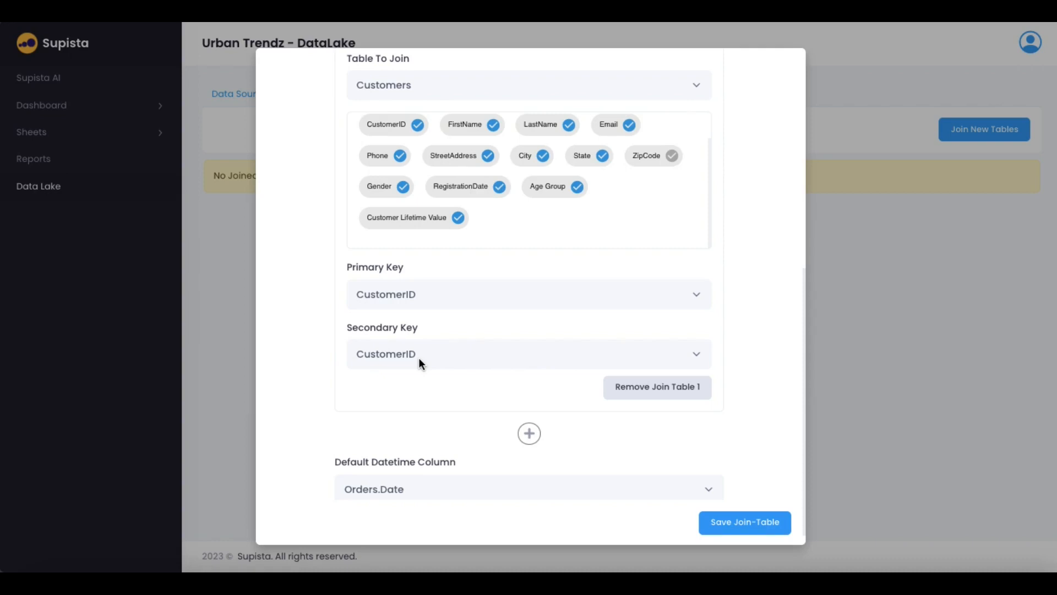
pyautogui.scroll(-1, 419, 363)
pyautogui.click(529, 417)
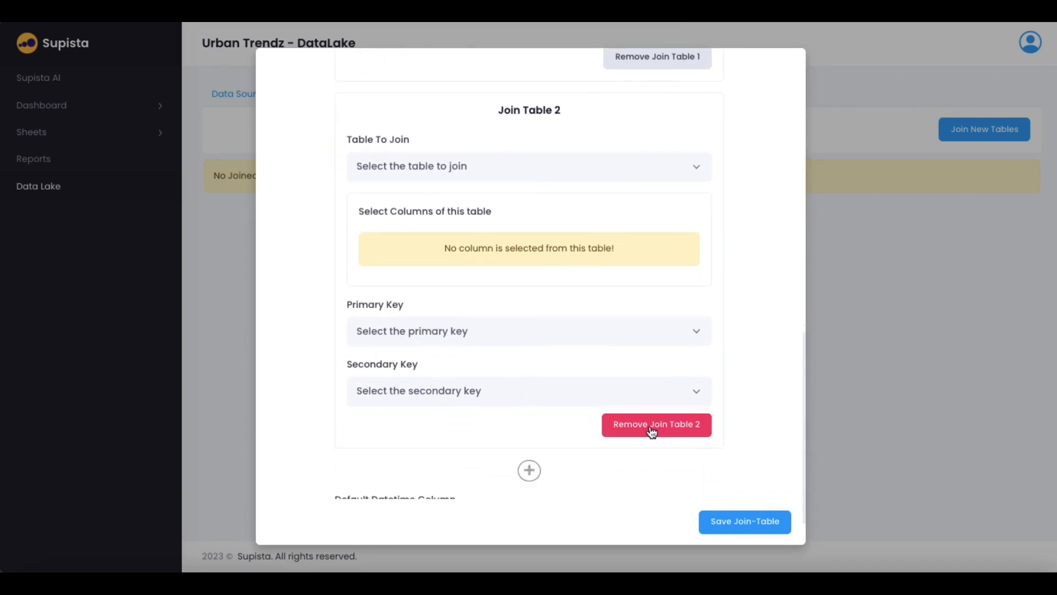
pyautogui.click(651, 429)
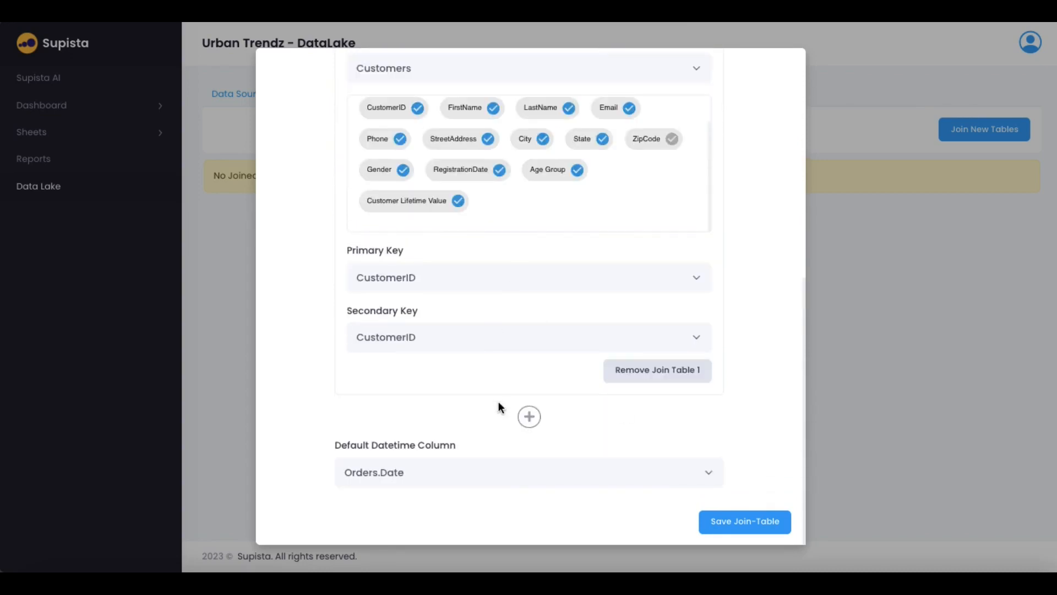
pyautogui.click(438, 469)
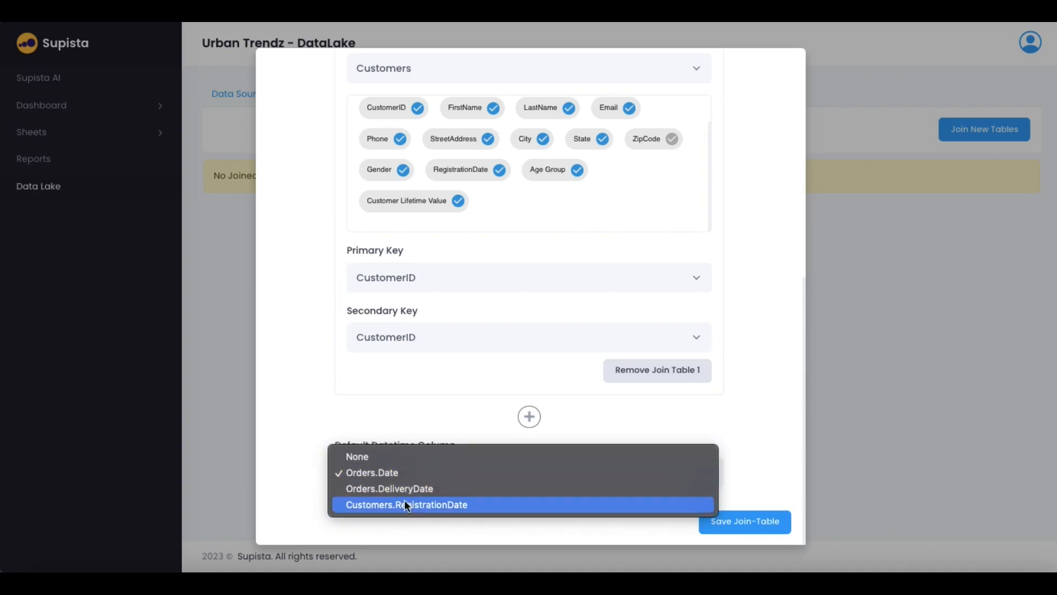
pyautogui.click(402, 417)
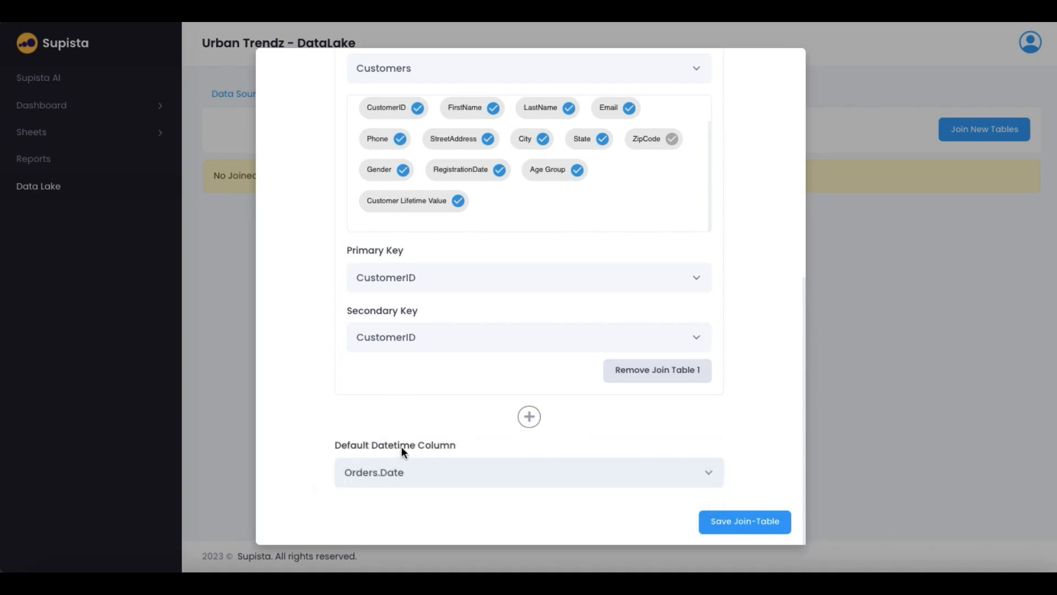
pyautogui.click(407, 478)
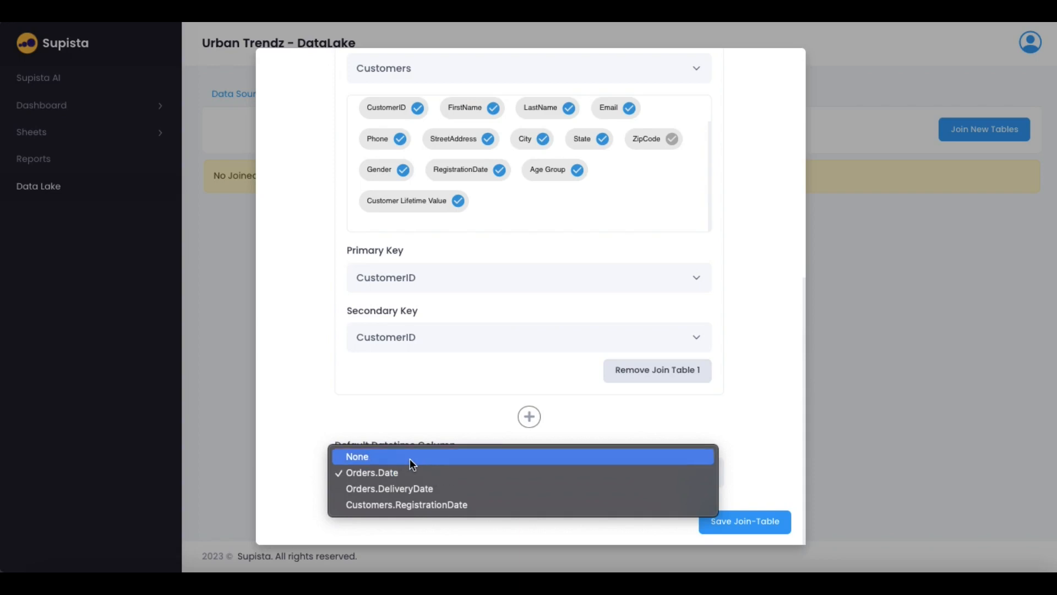
pyautogui.click(420, 424)
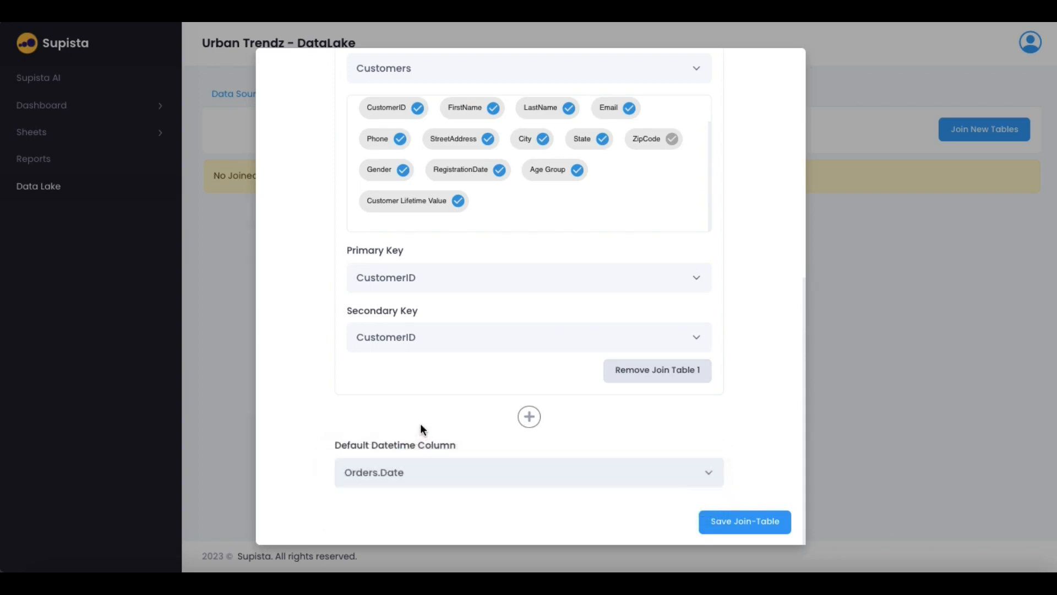
pyautogui.click(752, 526)
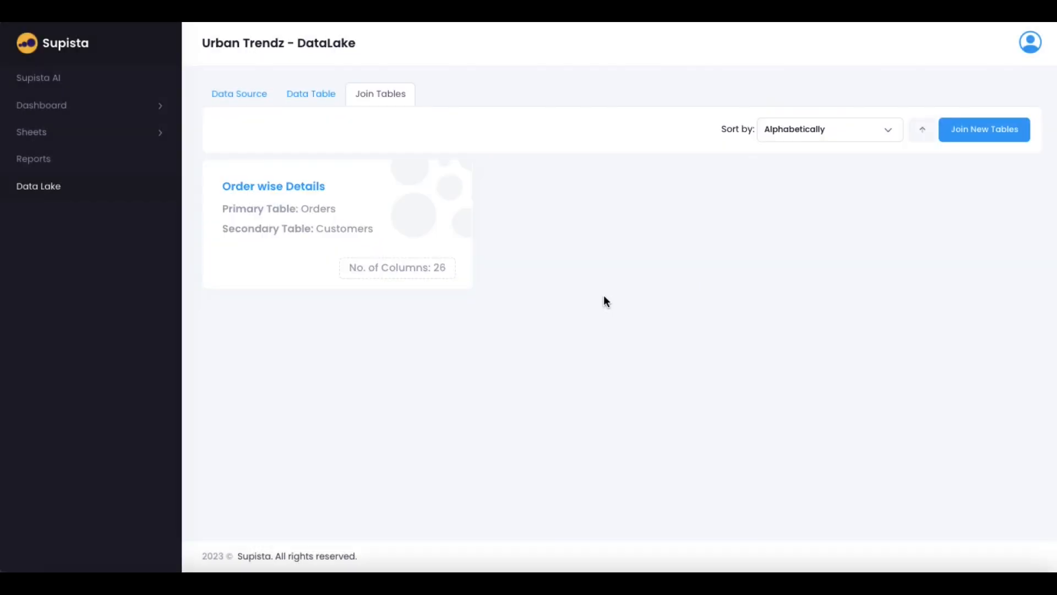
# Open the Order wise Details sheet and scroll past Customer Demographics to the Summary of Order Details table
pyautogui.click(43, 141)
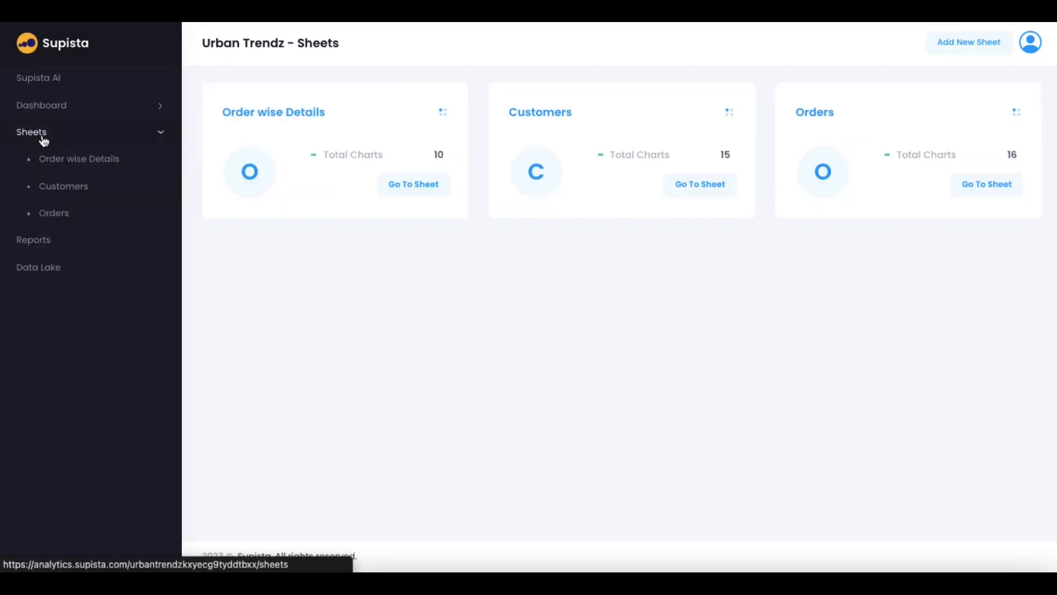
pyautogui.click(290, 114)
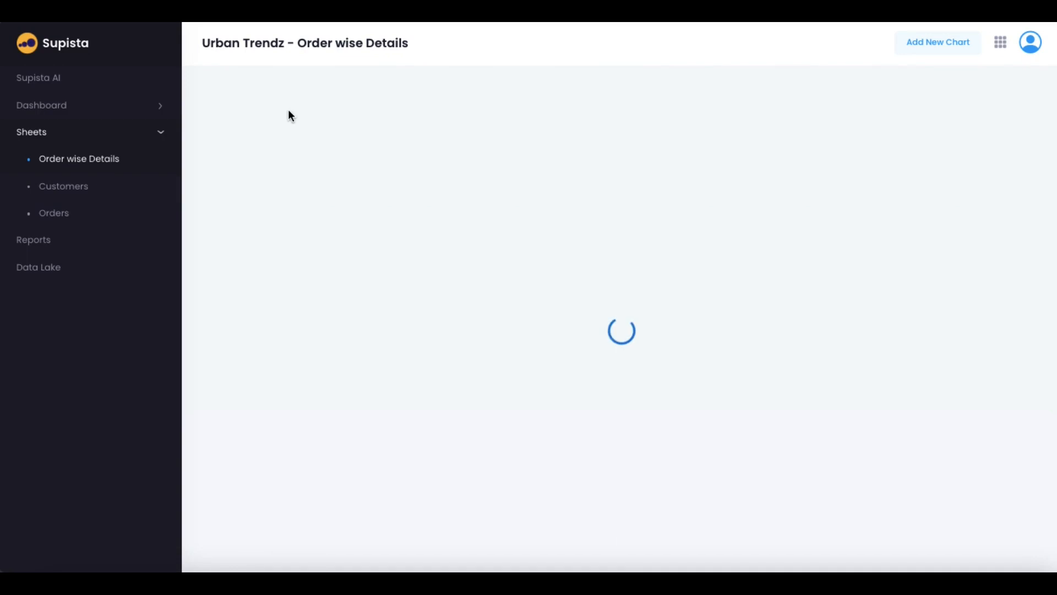
pyautogui.moveTo(438, 313)
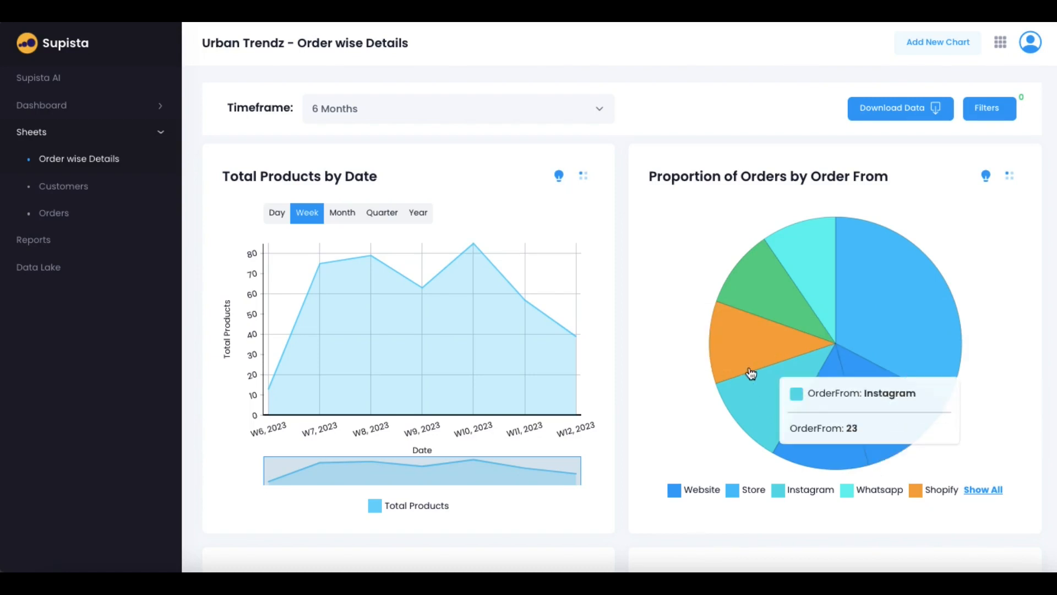
pyautogui.scroll(-3, 744, 359)
pyautogui.scroll(-4, 744, 360)
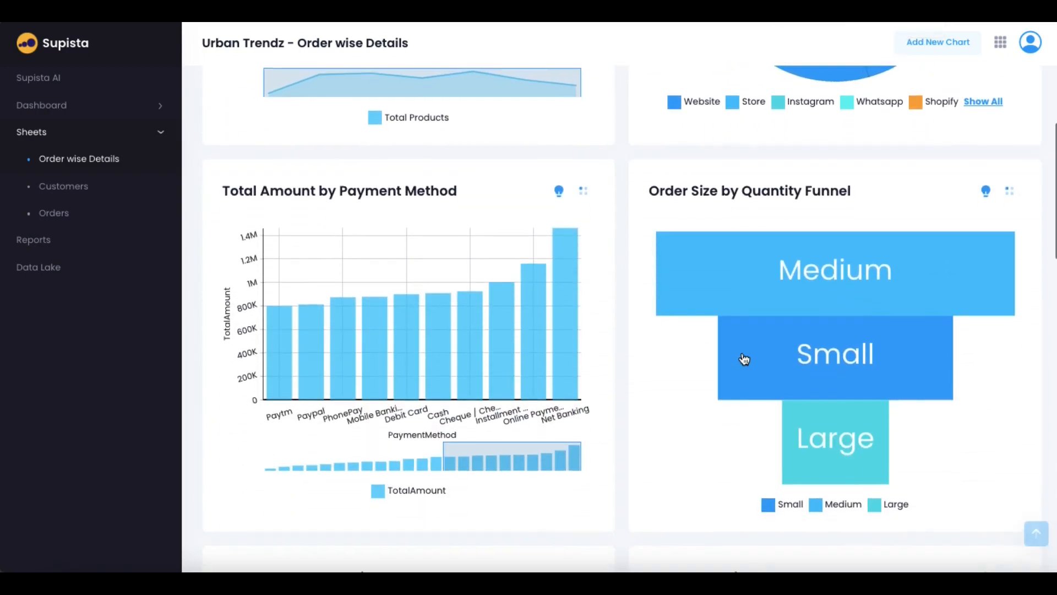
pyautogui.moveTo(833, 360)
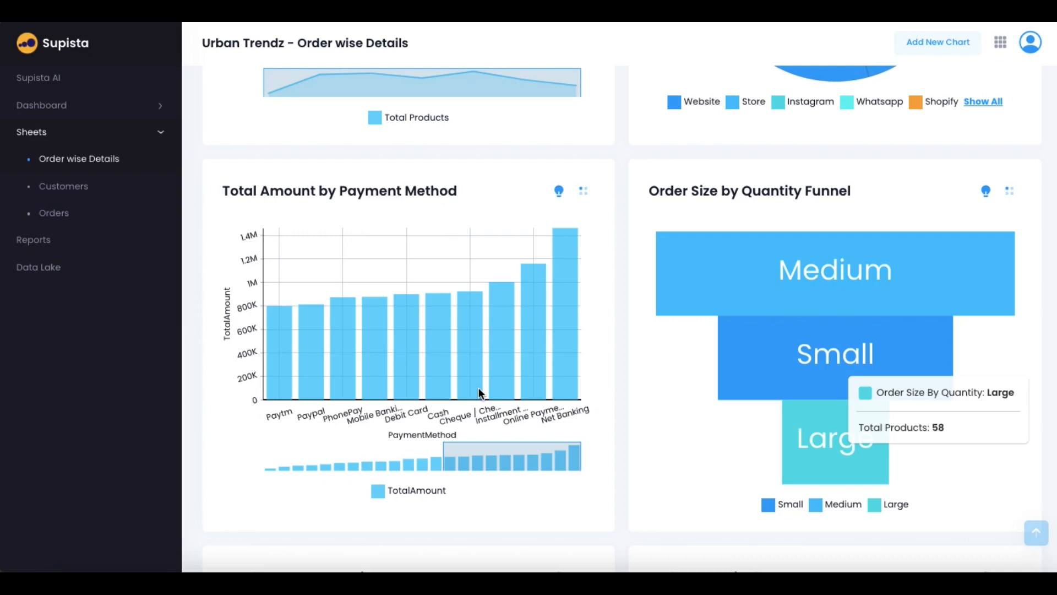
pyautogui.scroll(-7, 310, 392)
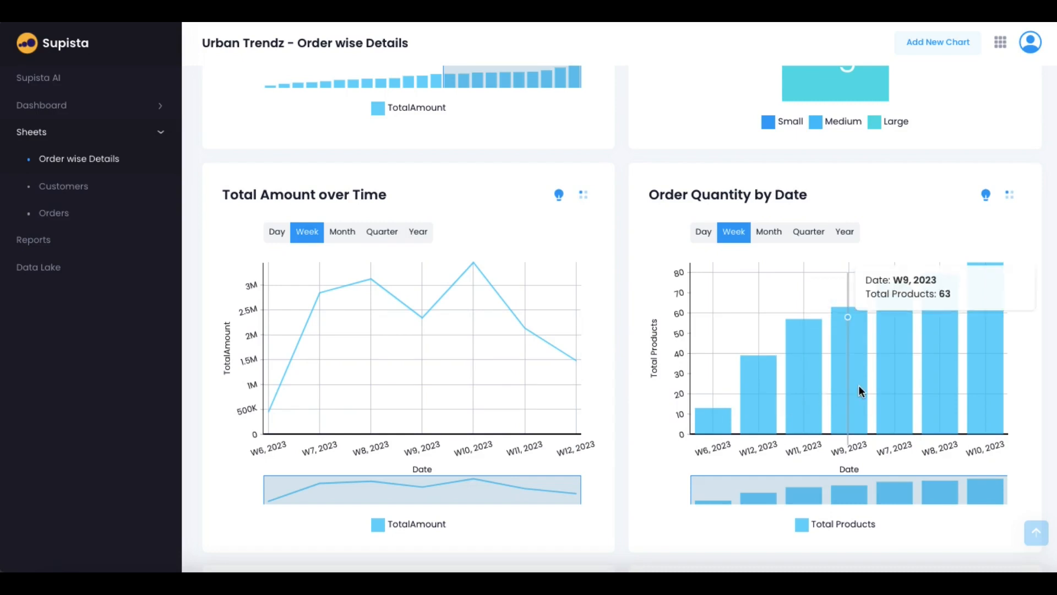
pyautogui.scroll(-8, 600, 411)
pyautogui.scroll(-2, 827, 262)
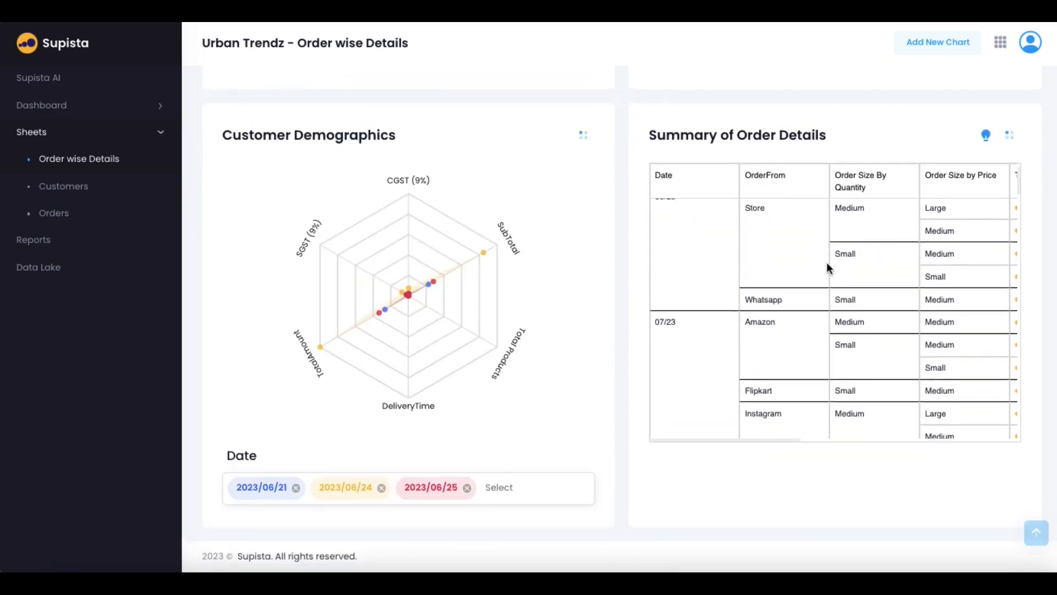
pyautogui.hscroll(6, 827, 262)
# Change the Summary of Order Details chart width from Half to Full and save
pyautogui.click(1015, 136)
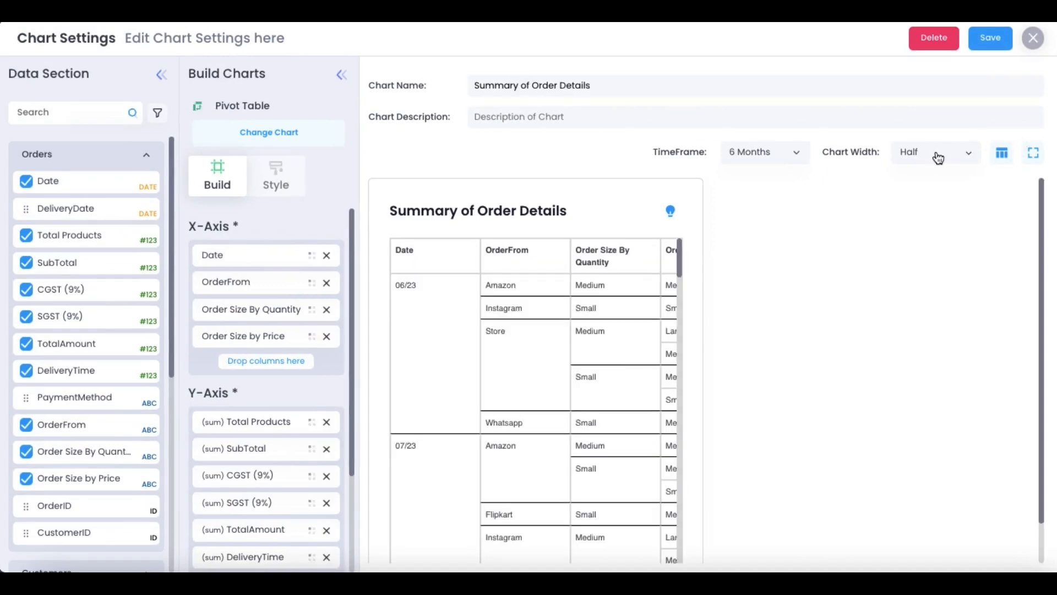
pyautogui.click(939, 158)
pyautogui.click(913, 177)
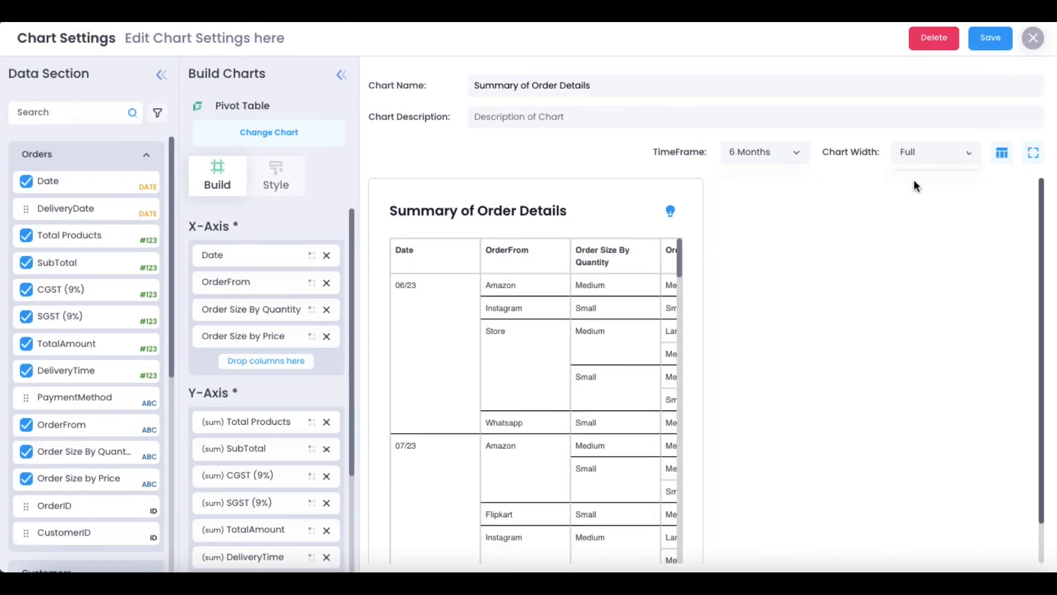
pyautogui.click(991, 42)
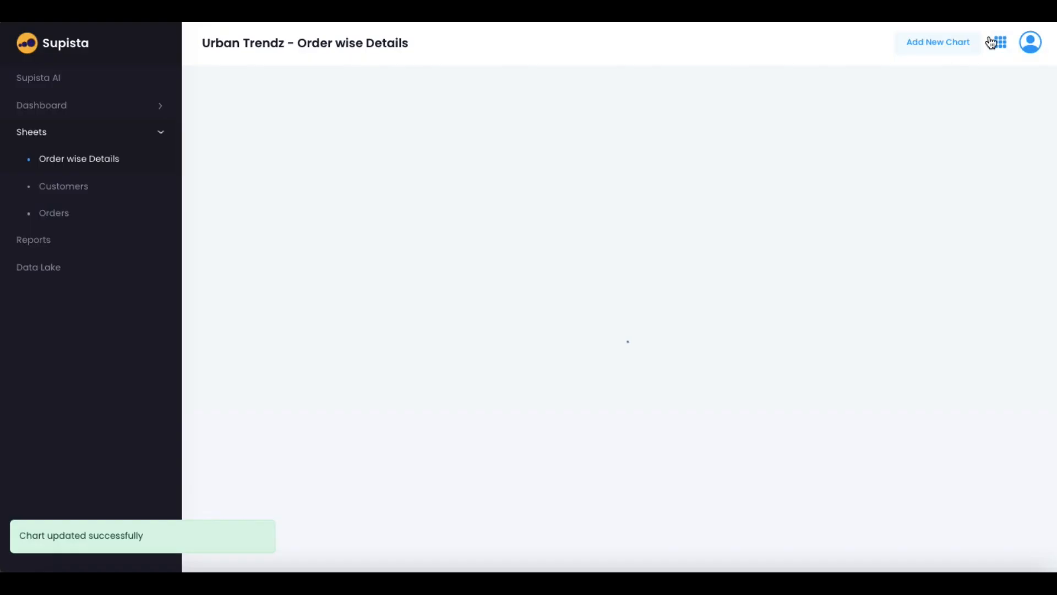